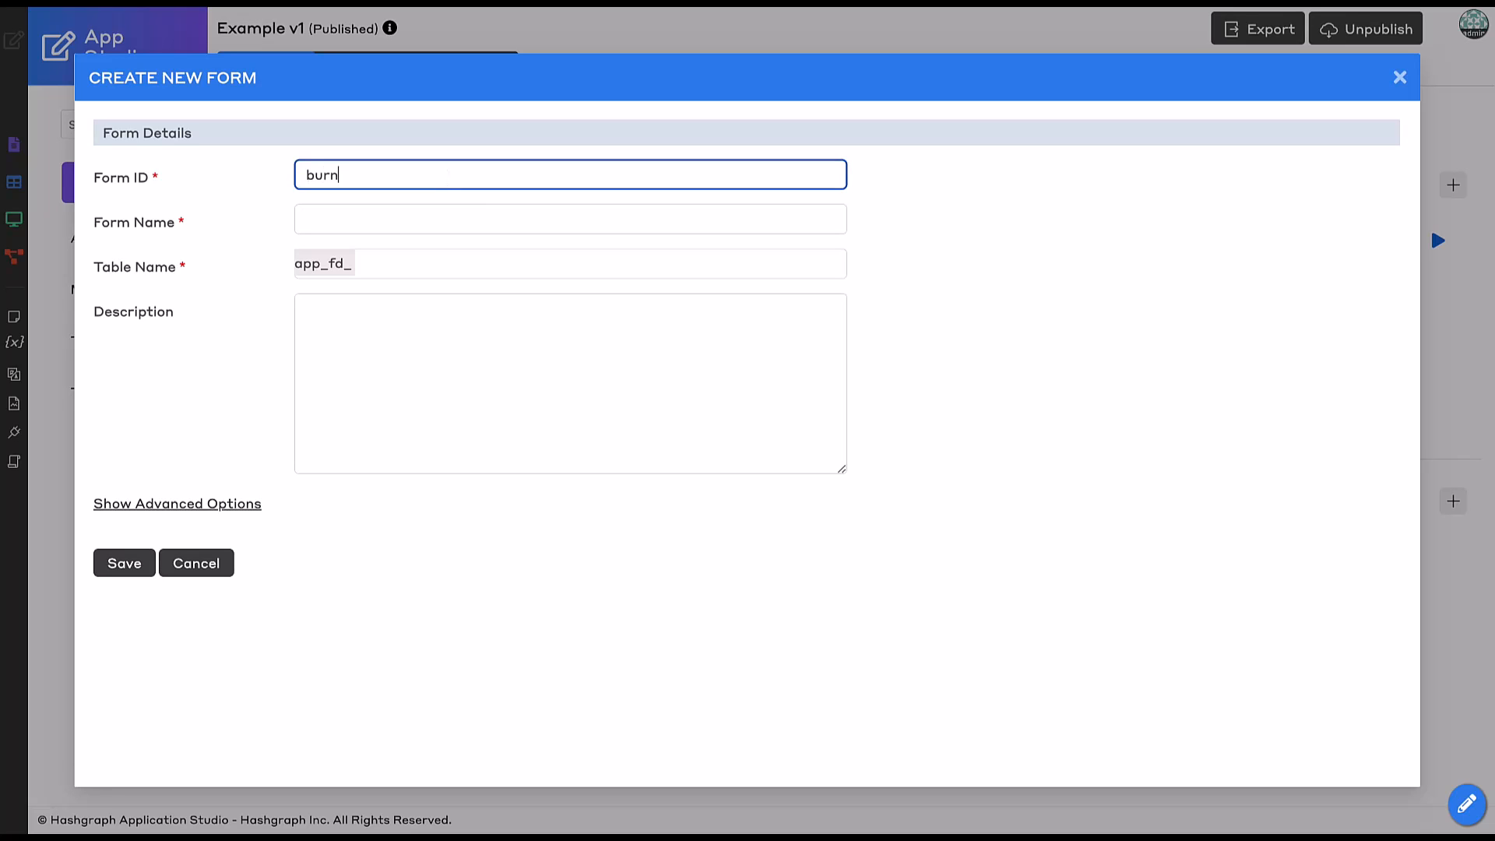
Enter form ID burnToken, name Burn Token and table burn_history, then save the new form.
key(Tab)
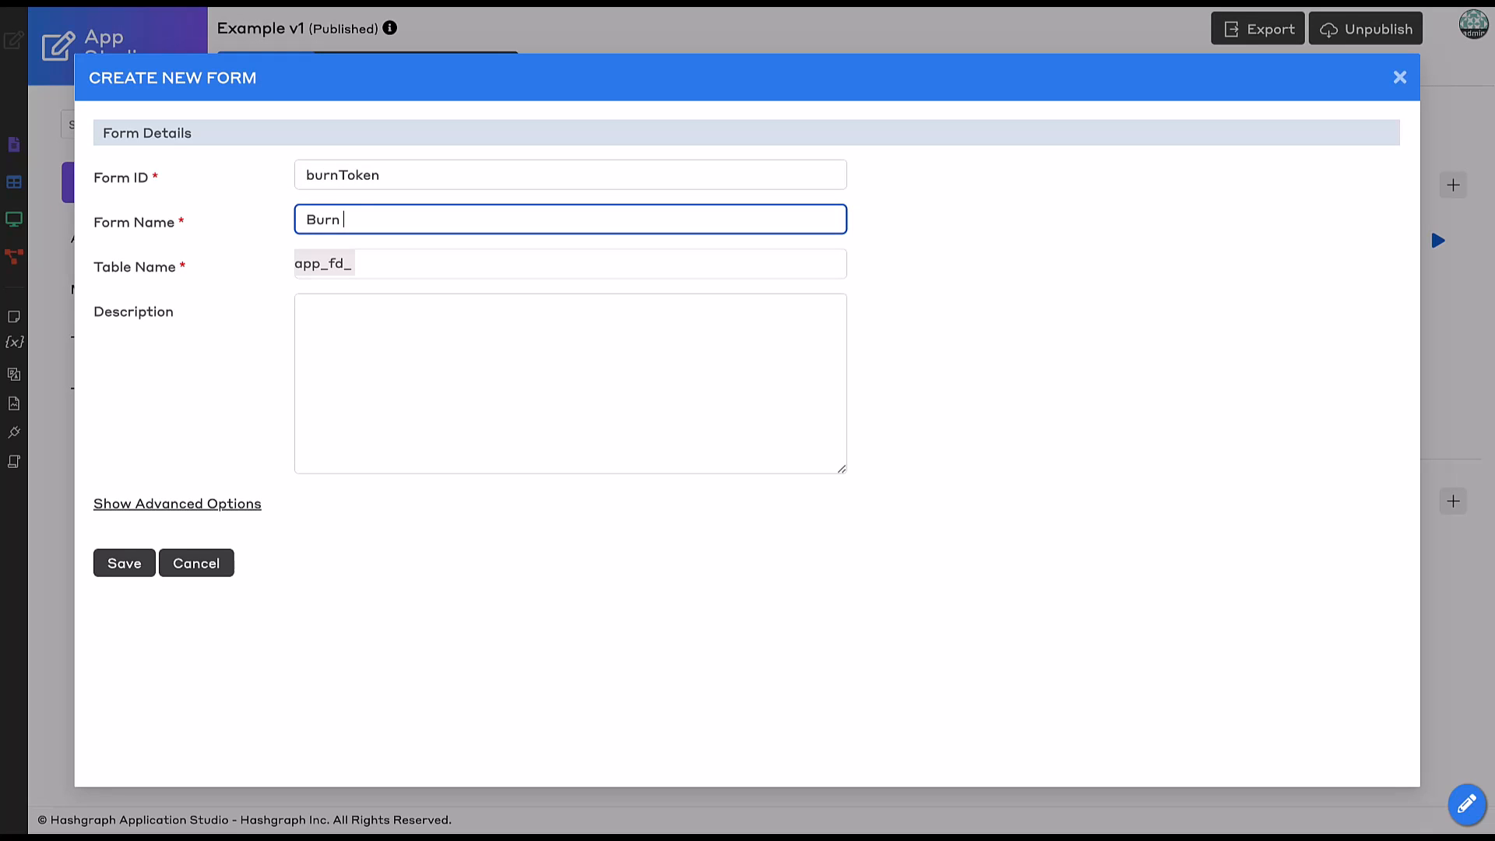
click(454, 270)
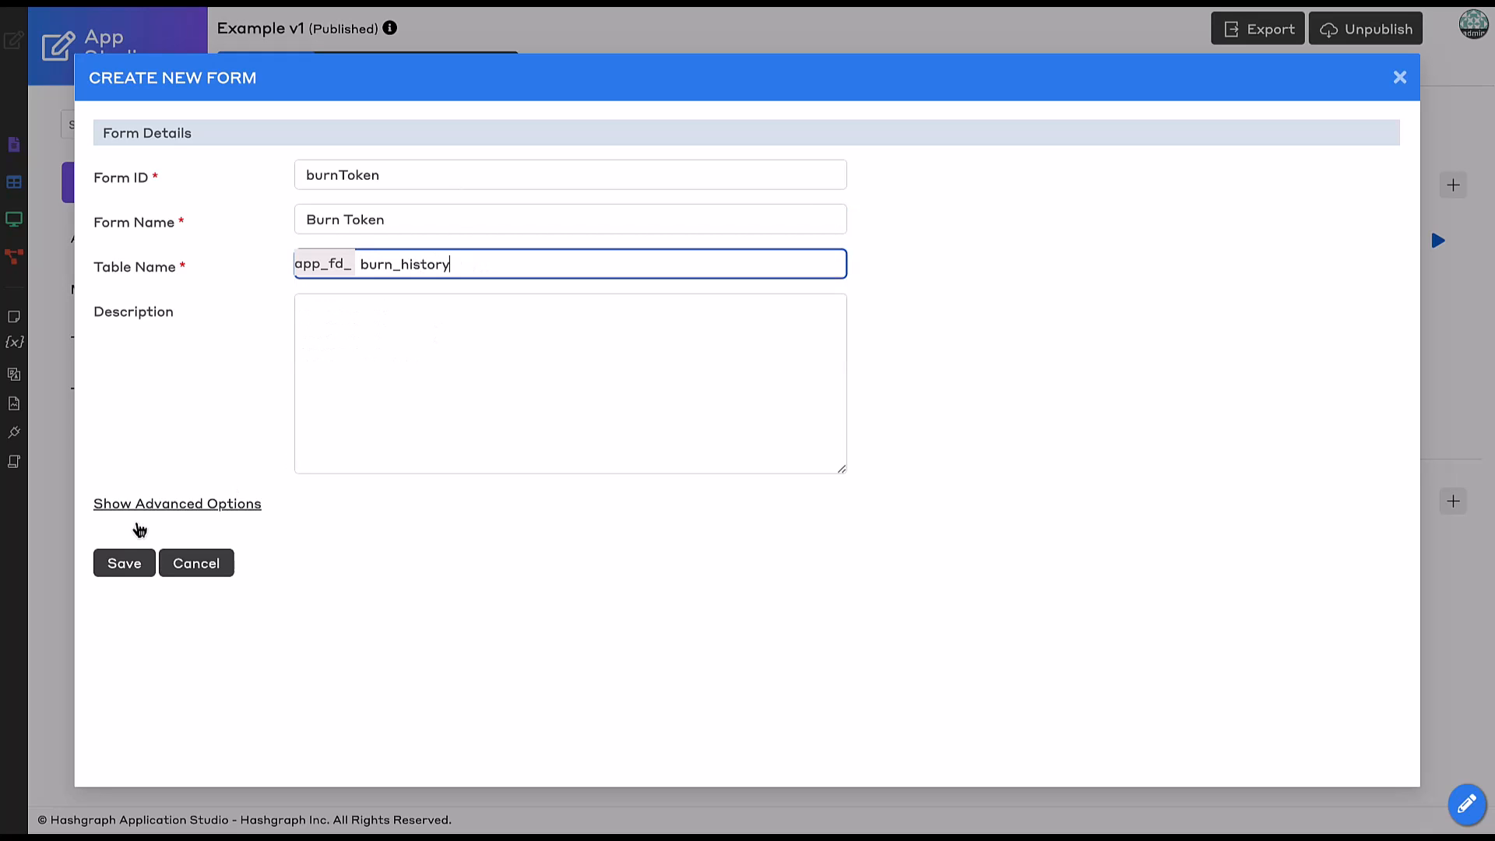
click(113, 573)
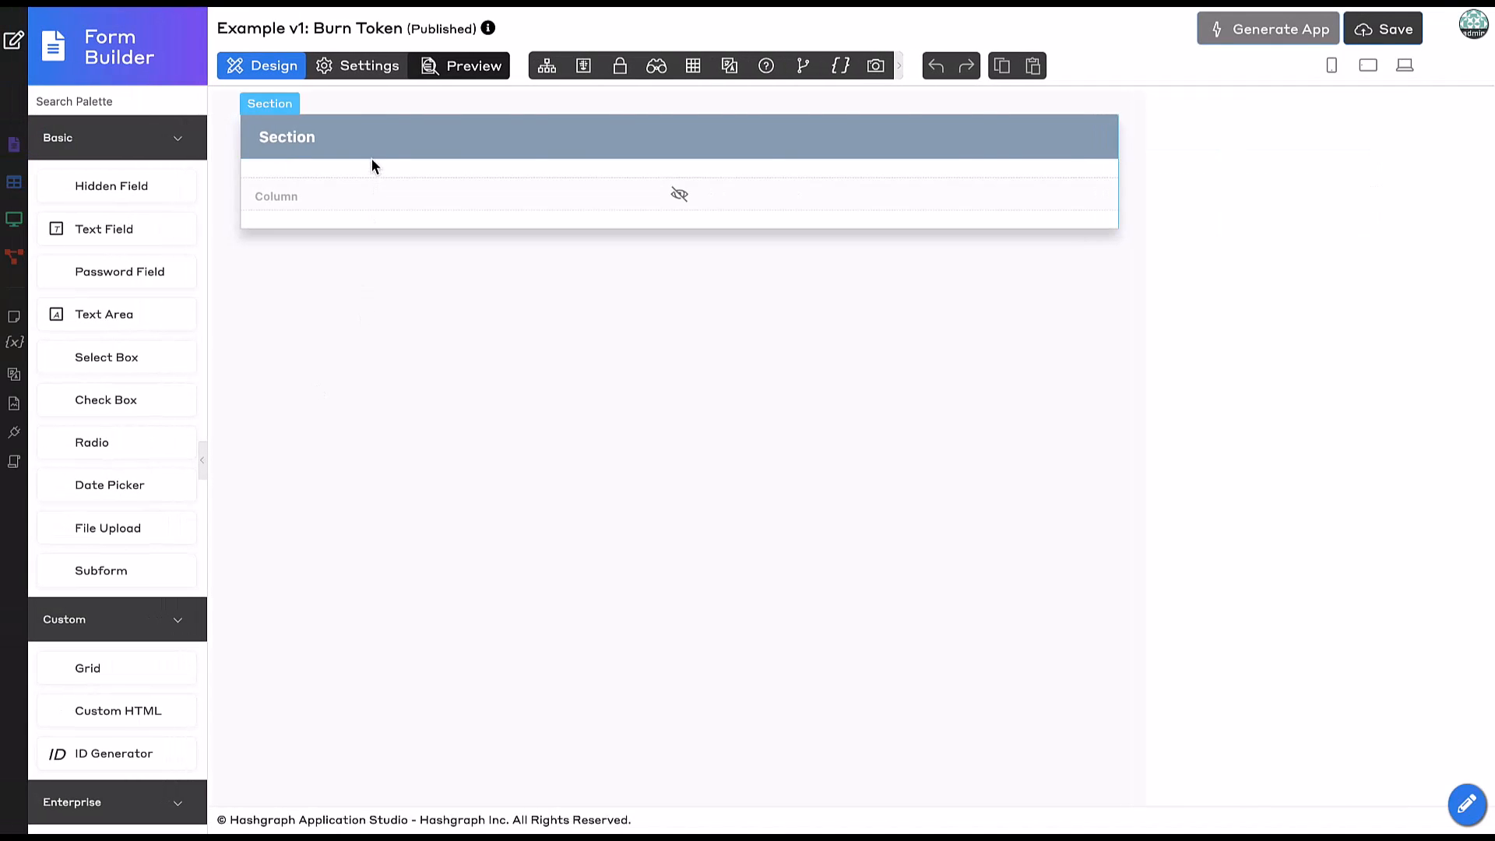
Rename the form section to Token To Burn.
click(372, 165)
double_click(1095, 282)
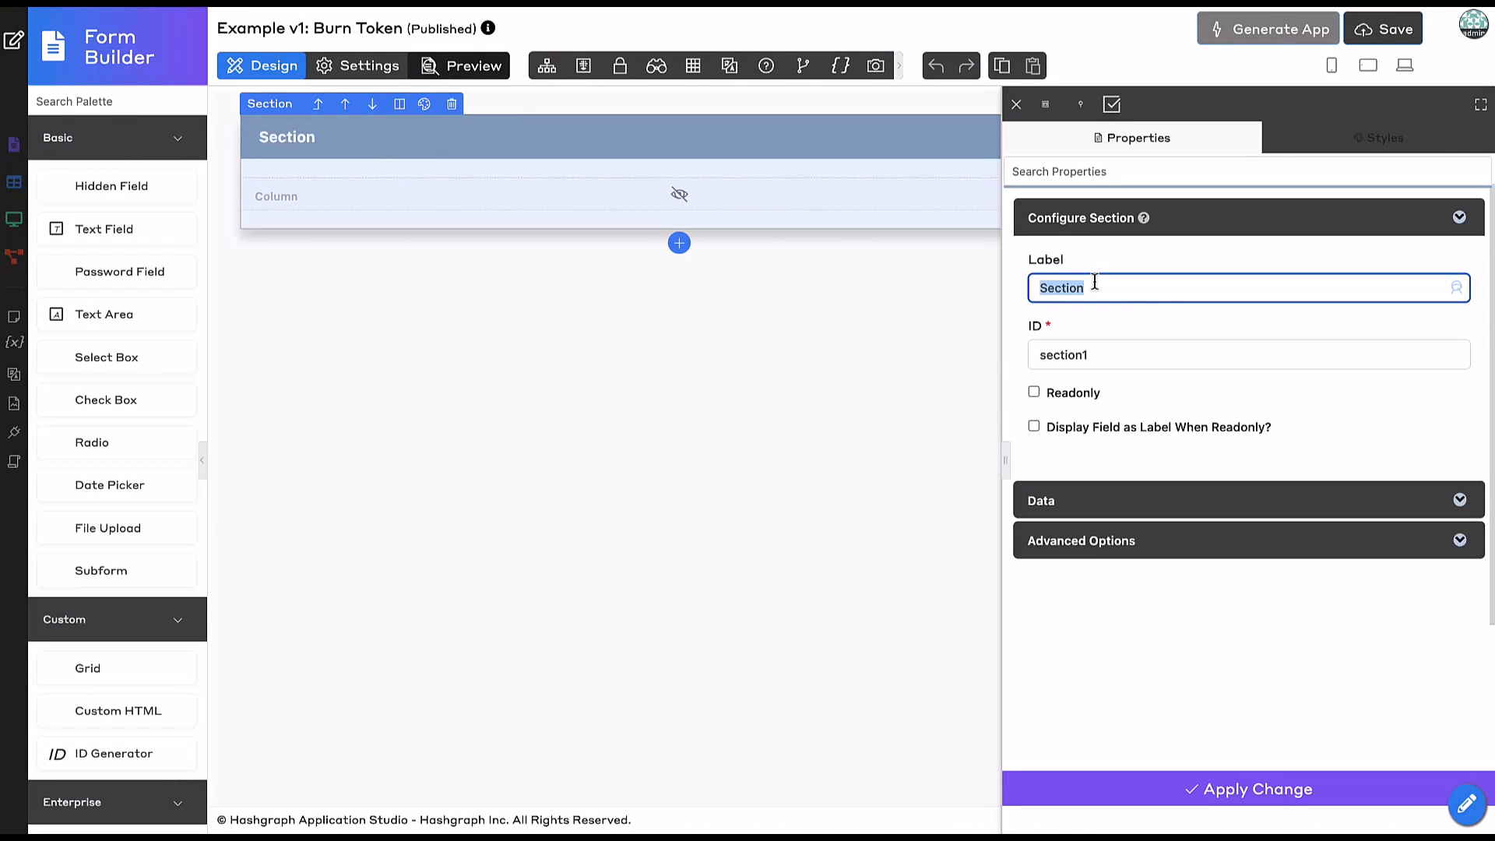
text(Token To Burn)
click(1156, 802)
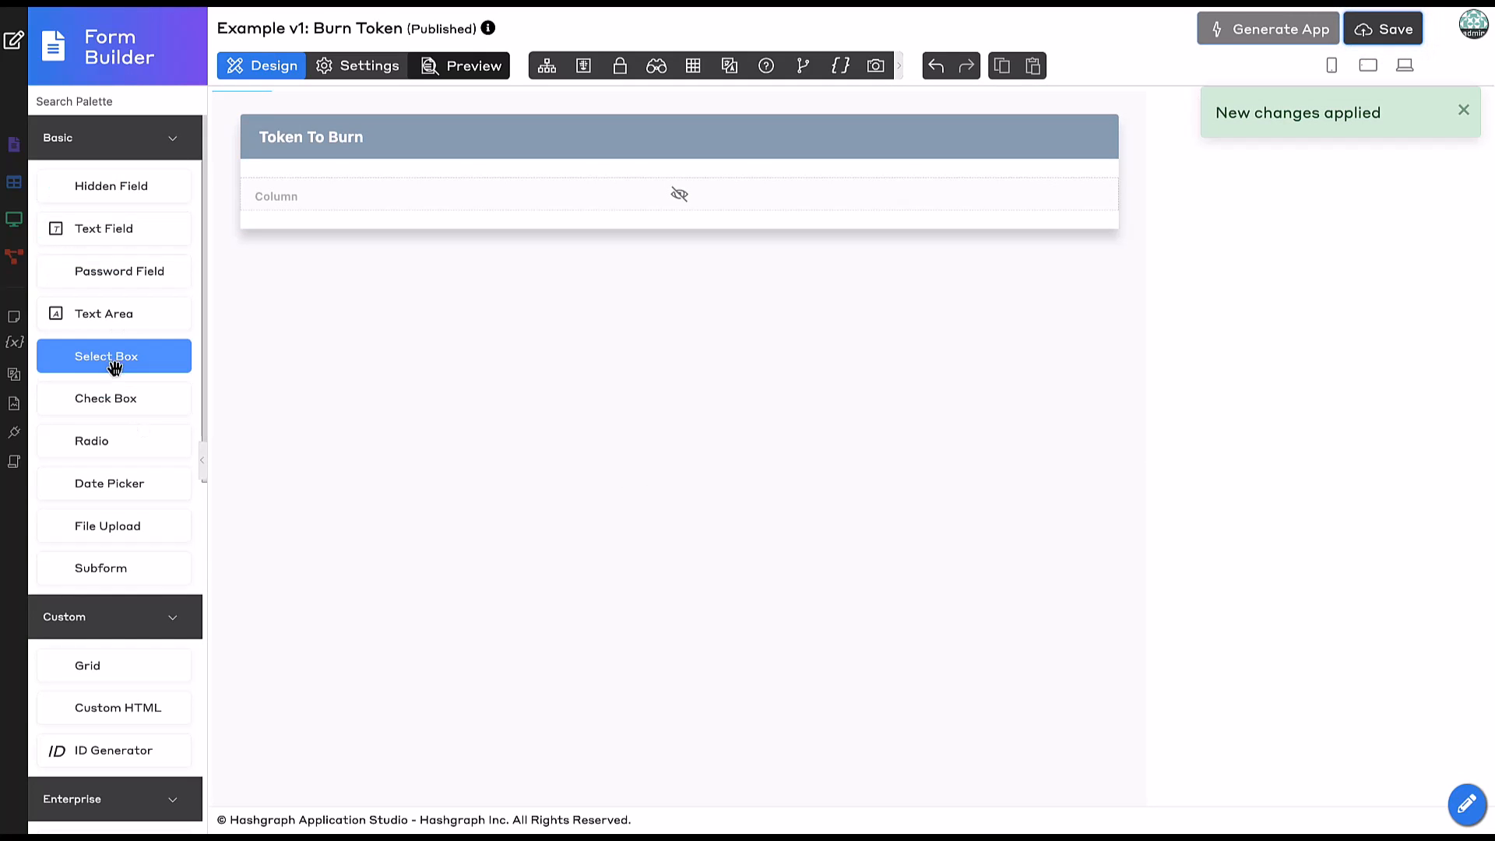
Add a select box labelled Minter with ID minter.
drag(114, 357, 352, 189)
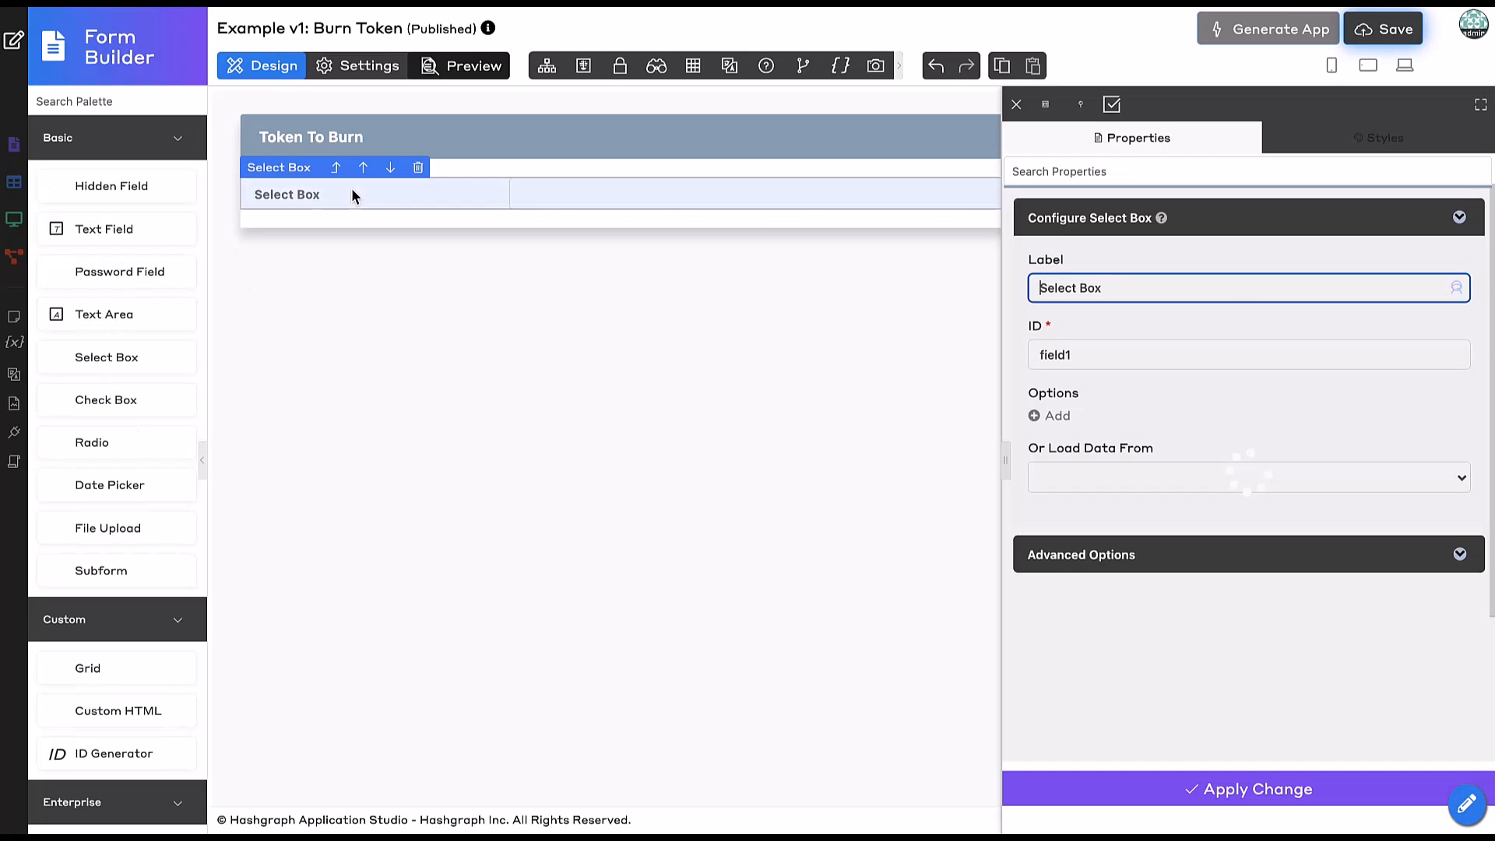
triple_click(1138, 289)
text(Minter)
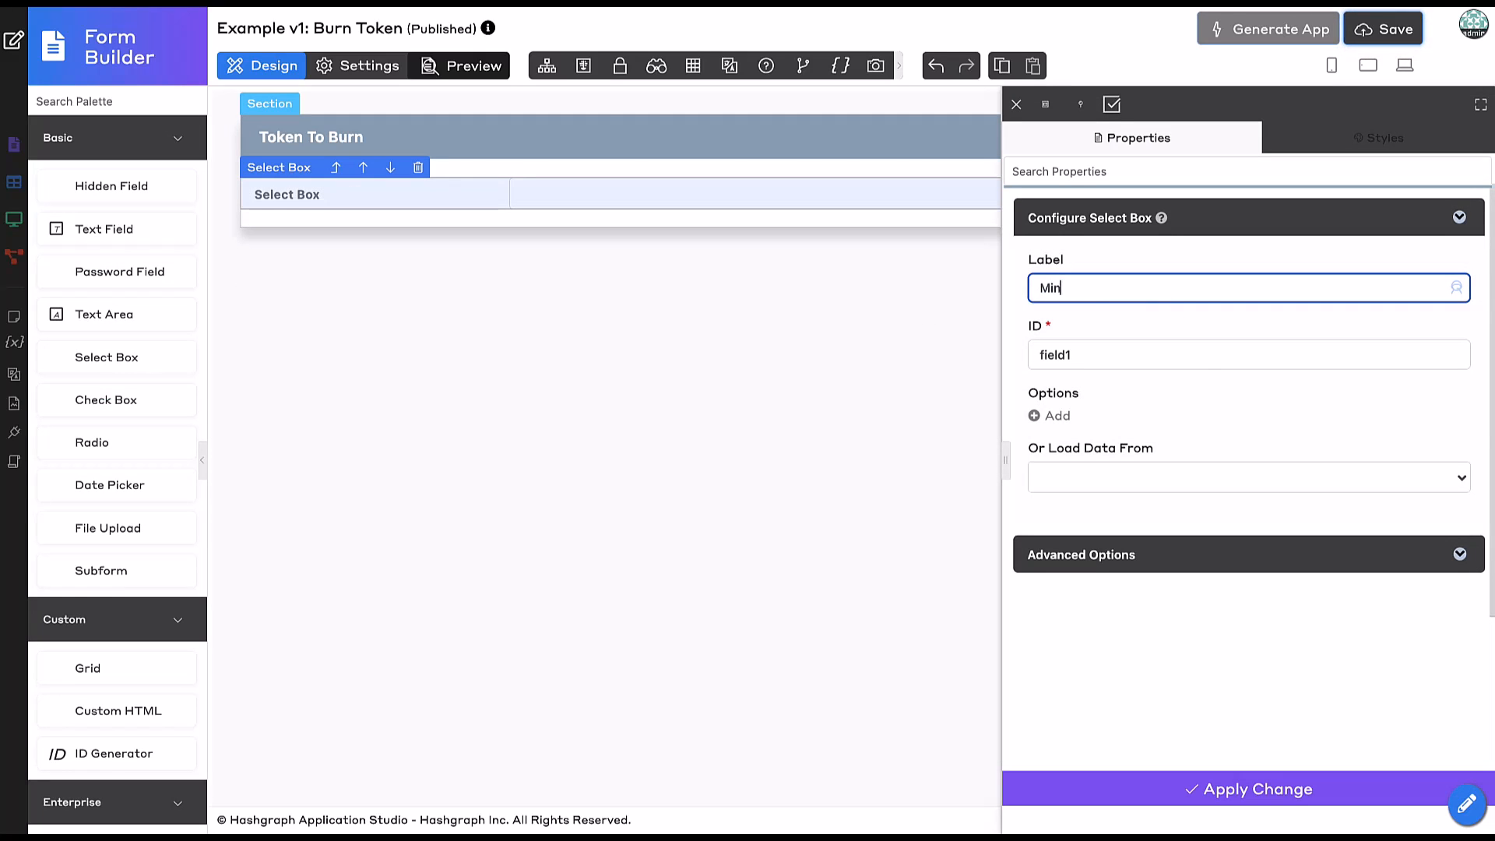
click(1263, 394)
click(1155, 380)
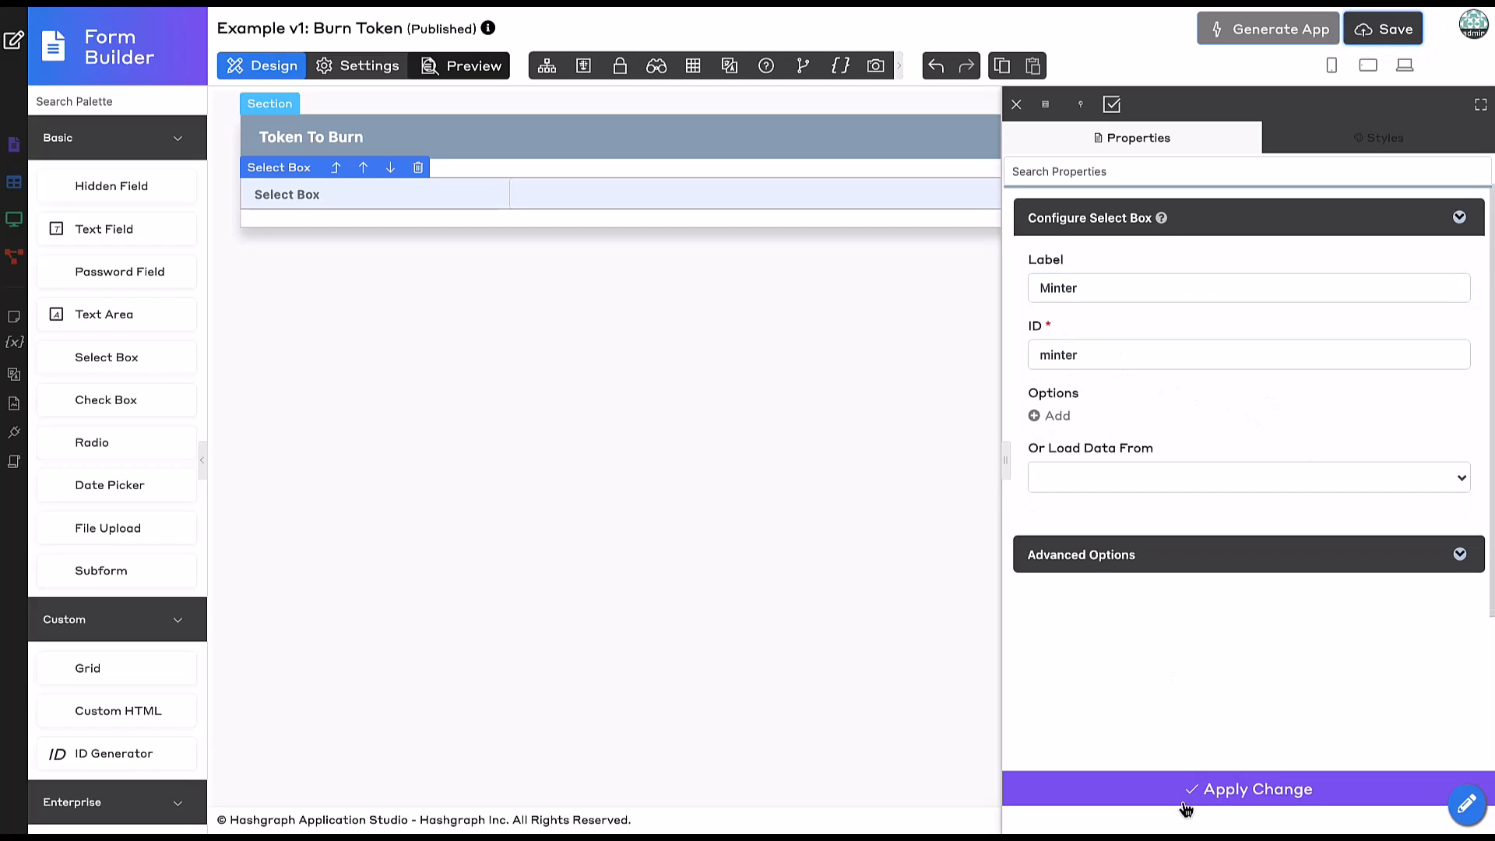
Load Minter's options from Account Details form data, using id as the label column.
click(1139, 490)
scroll(1135, 615, down, 1)
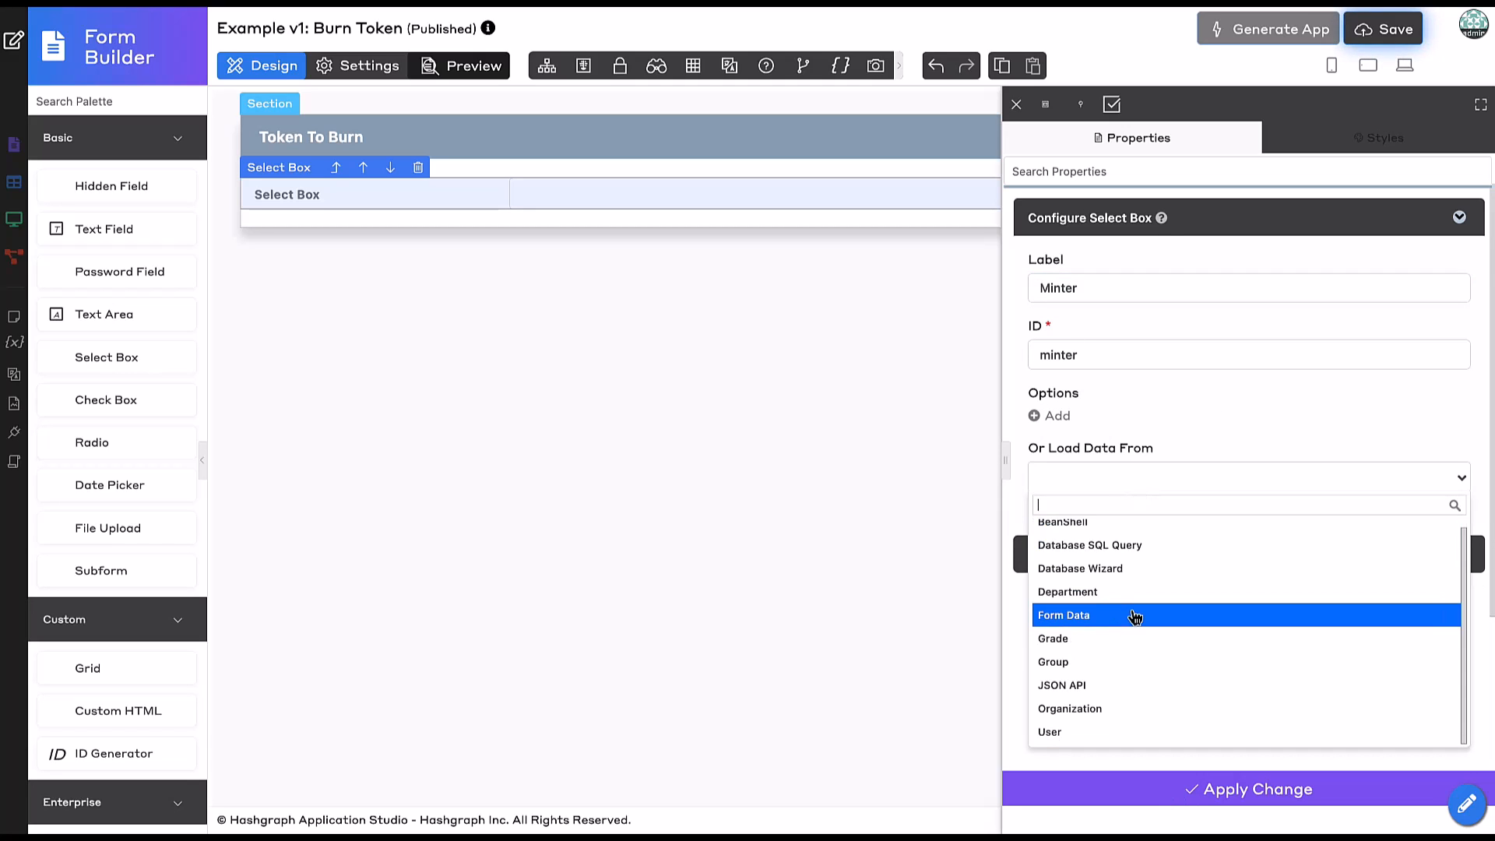
click(1113, 618)
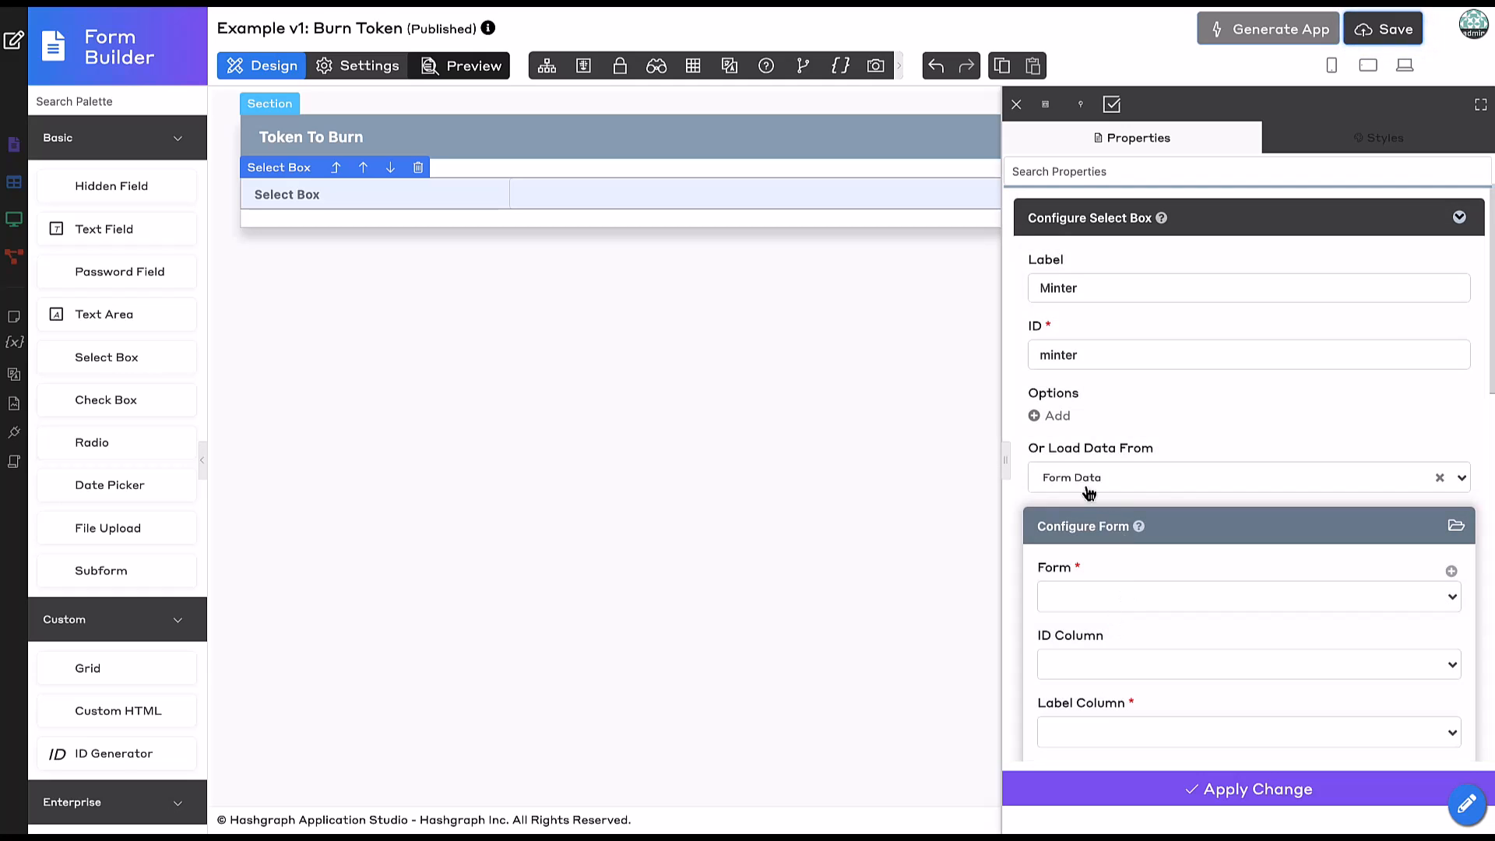
scroll(1083, 476, down, 2)
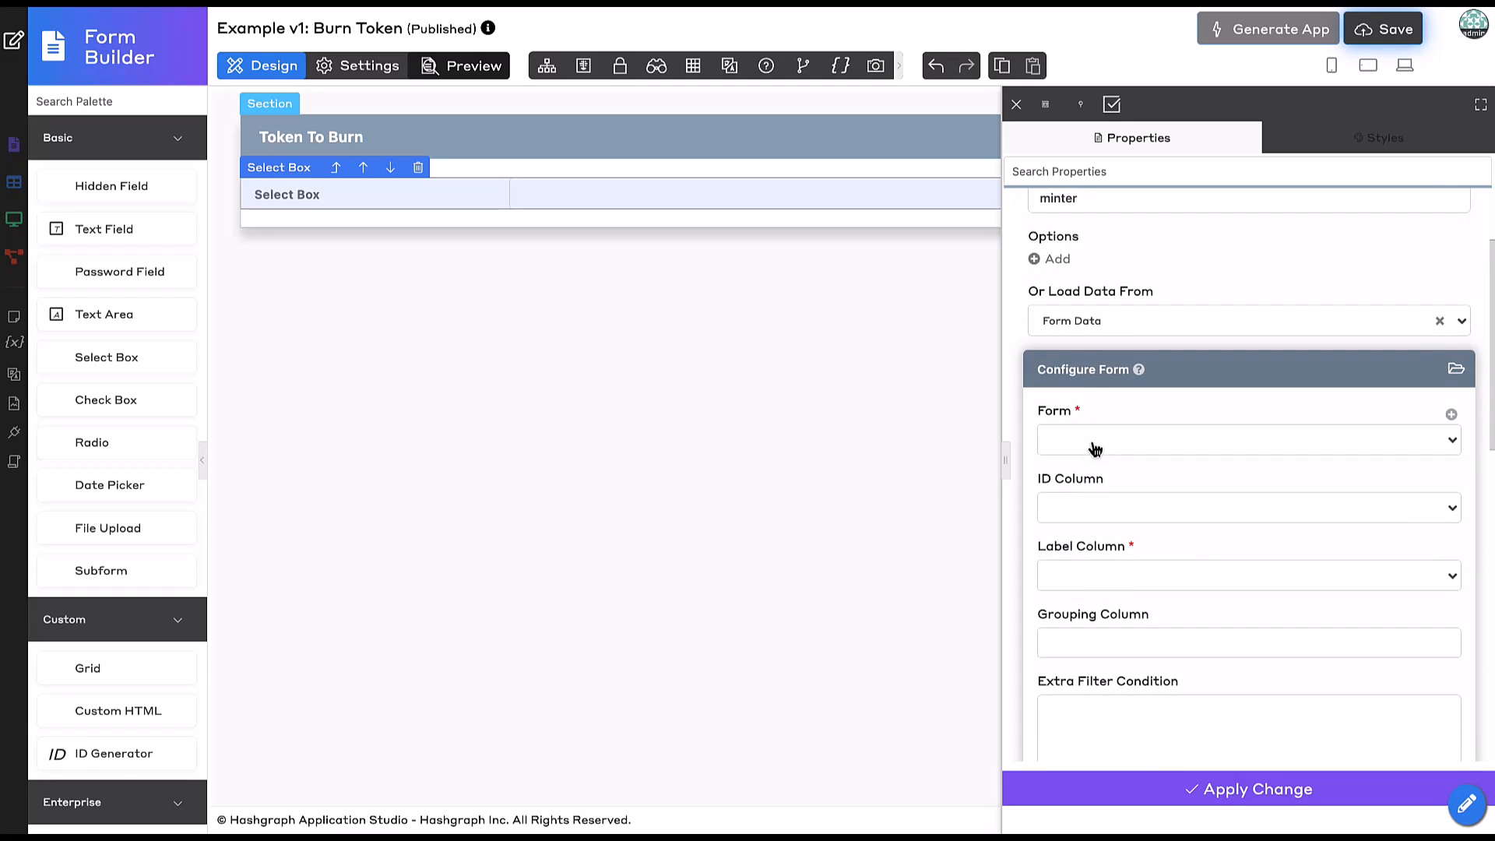
click(1096, 444)
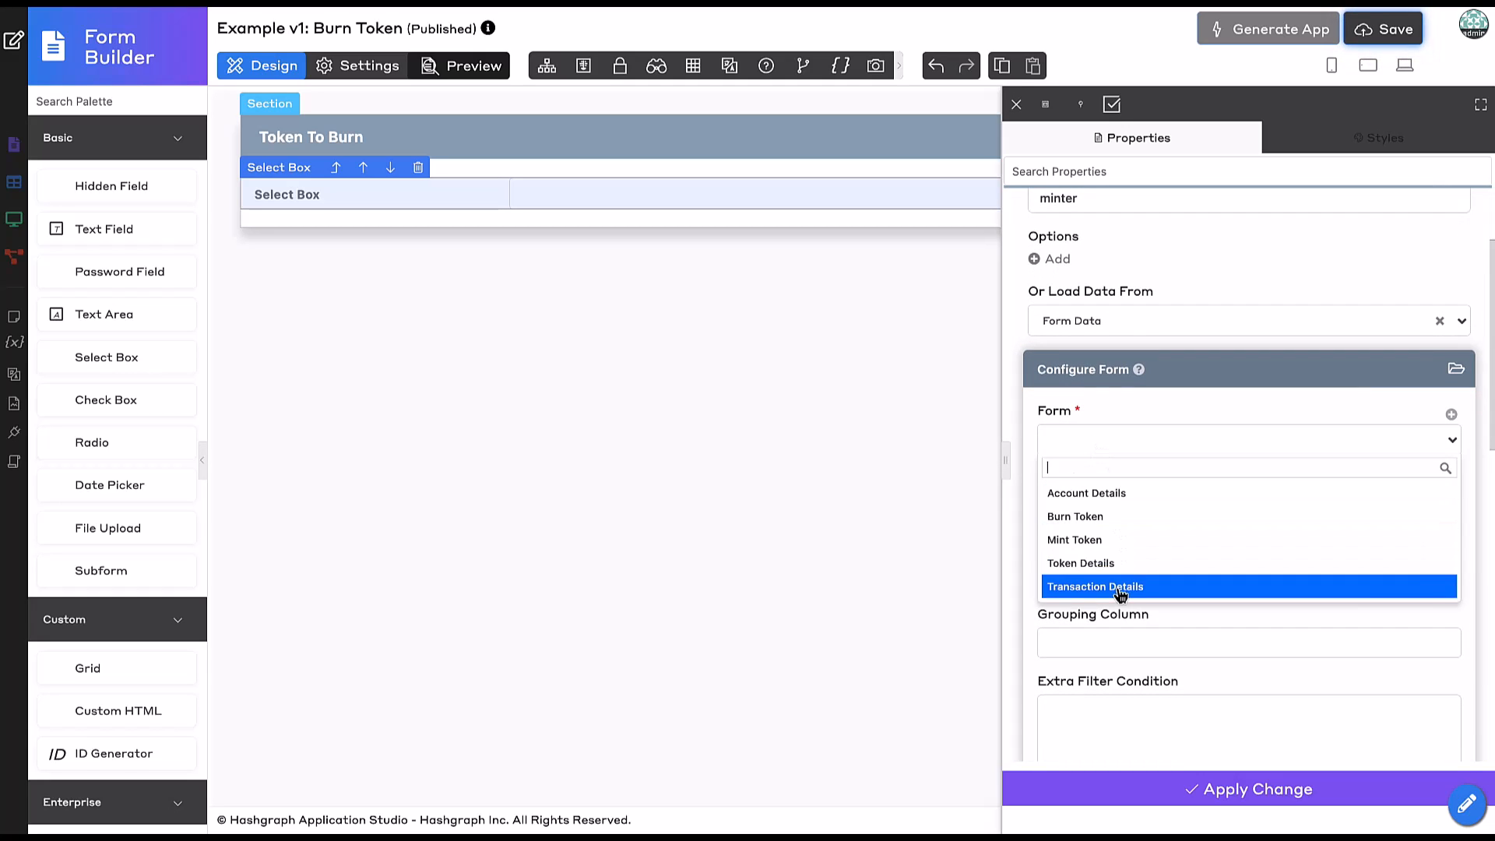
click(1110, 493)
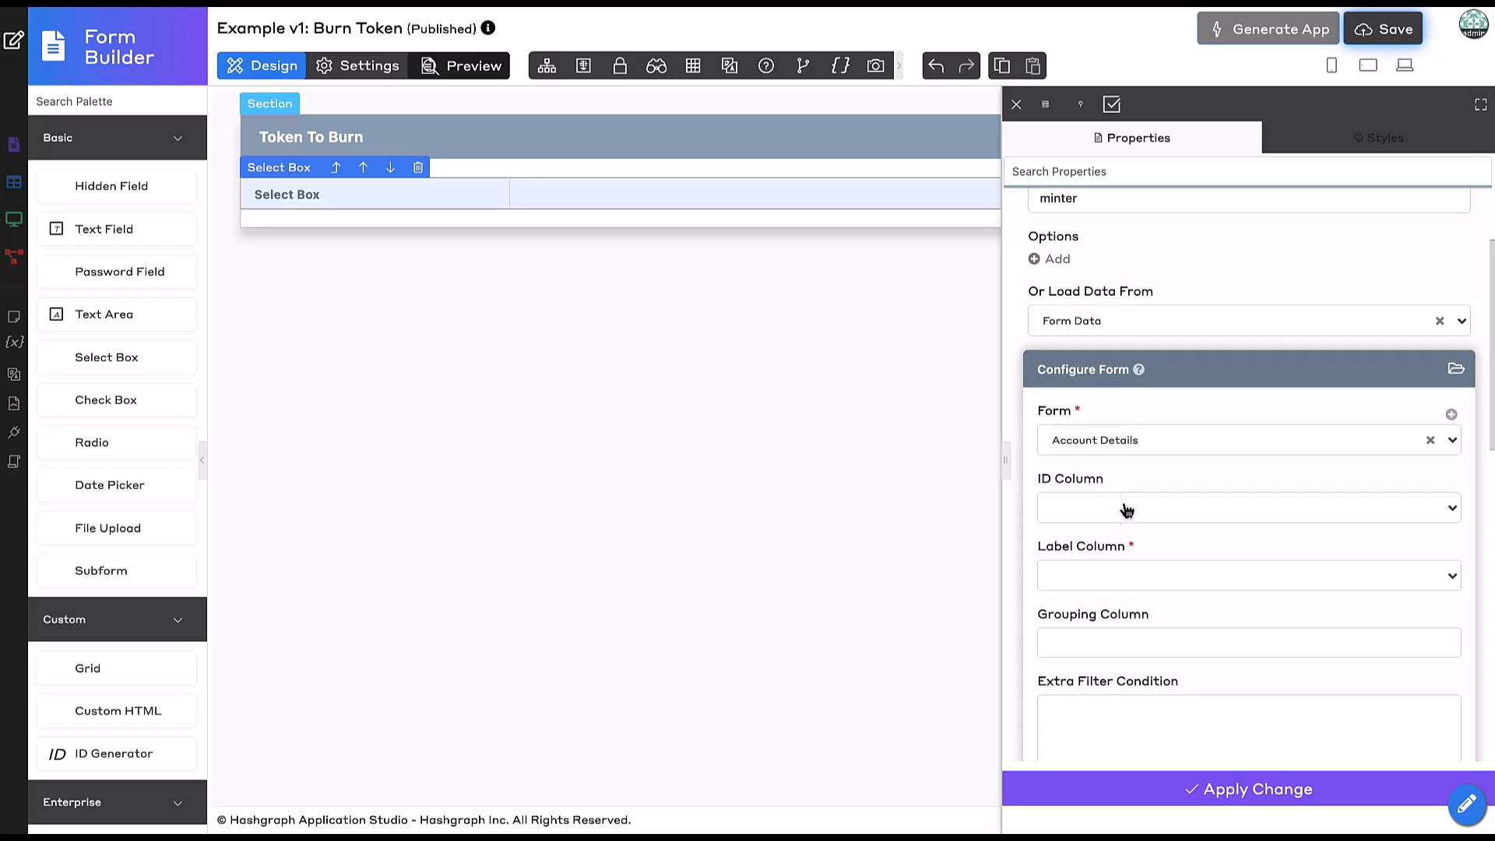
click(1095, 576)
click(1084, 742)
scroll(1220, 757, down, 1)
click(1181, 798)
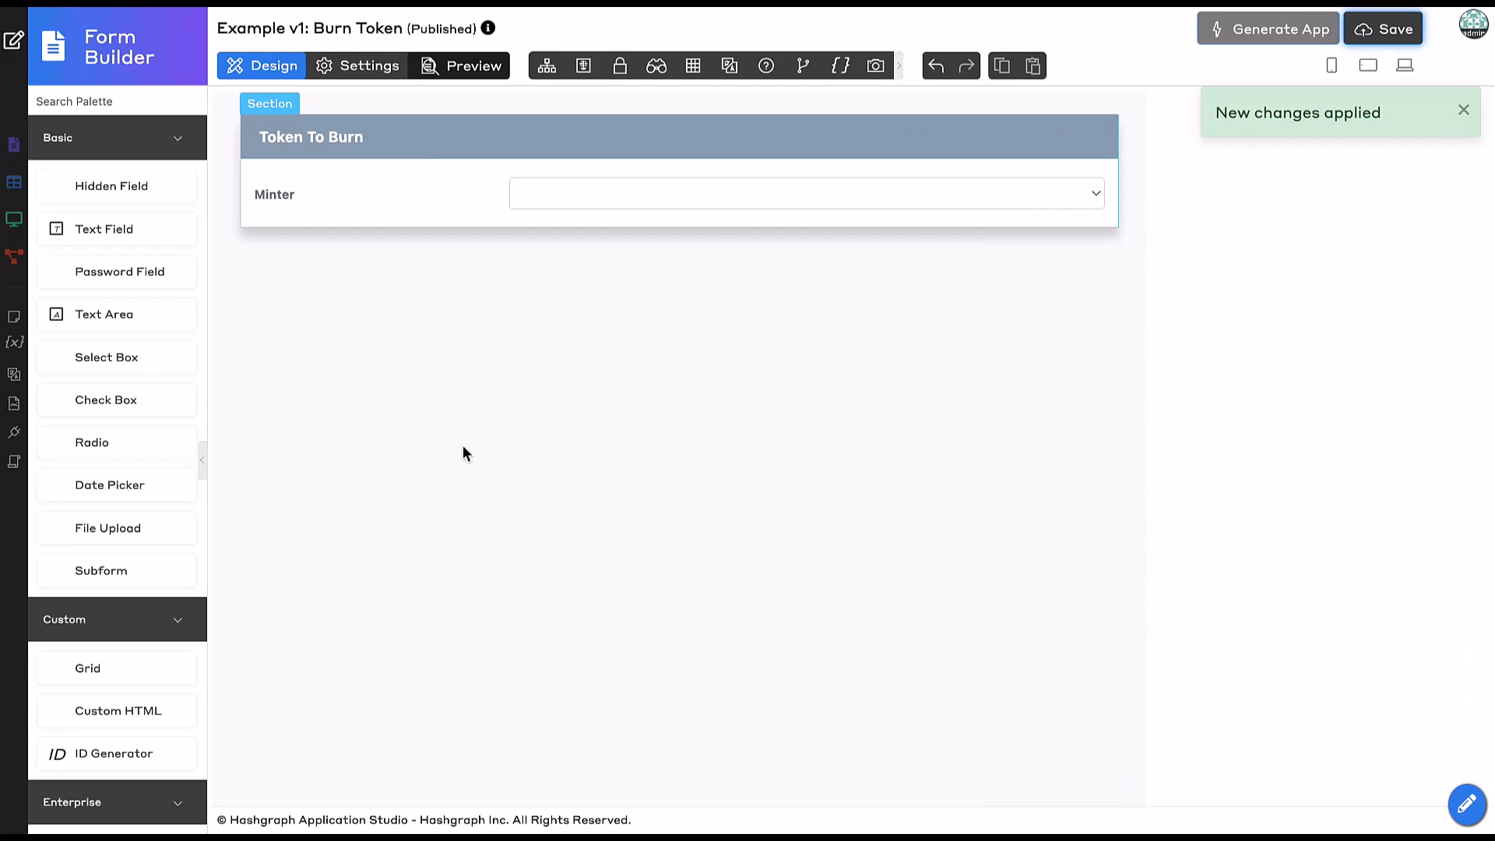
Add a second select box labelled Token To Burn with ID token_to_burn.
drag(116, 363, 342, 253)
click(375, 238)
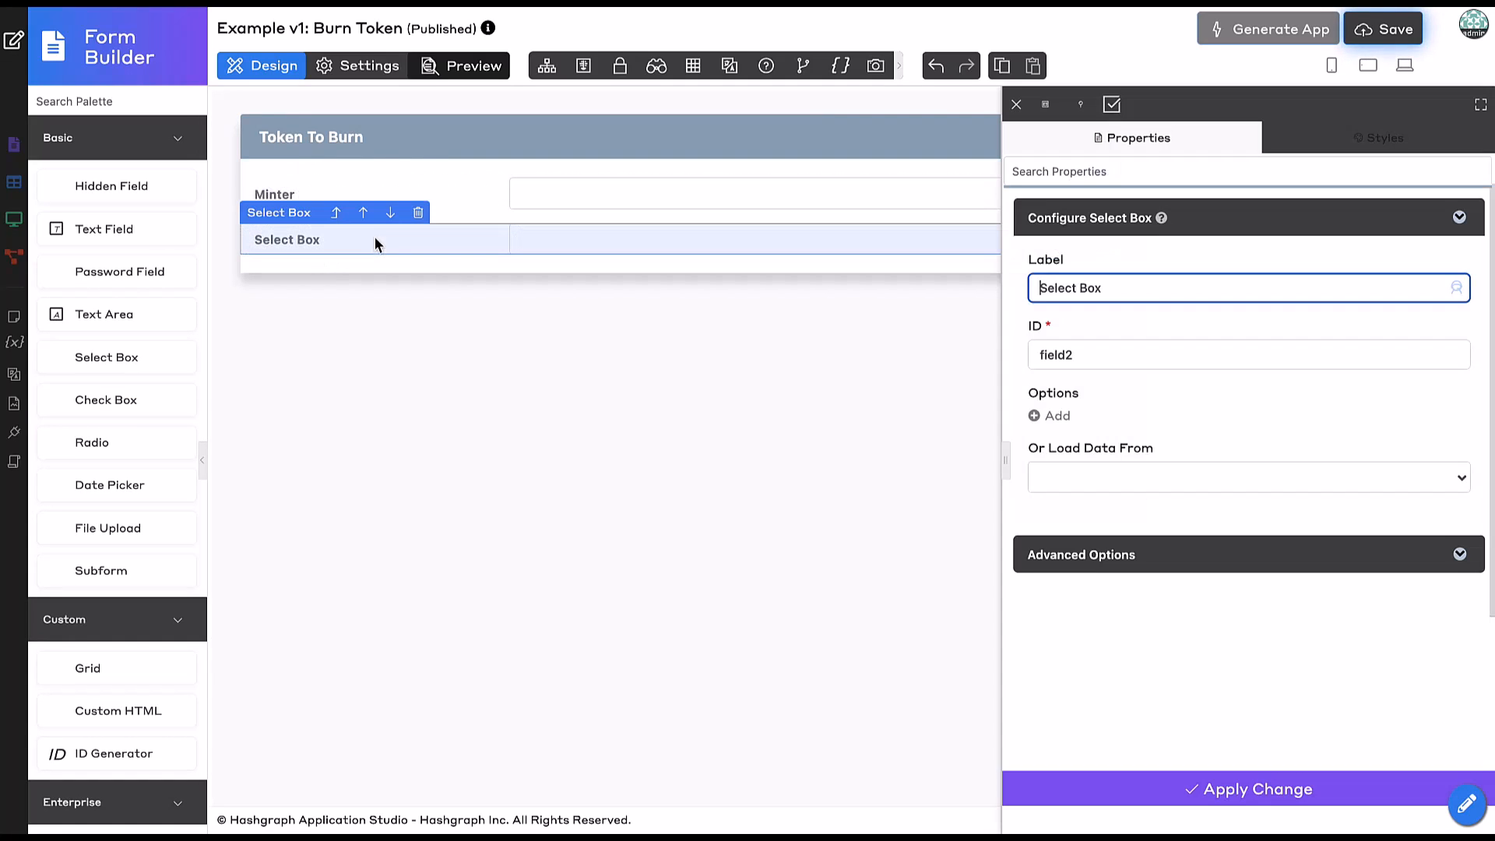
triple_click(1139, 285)
text(Token To Burn)
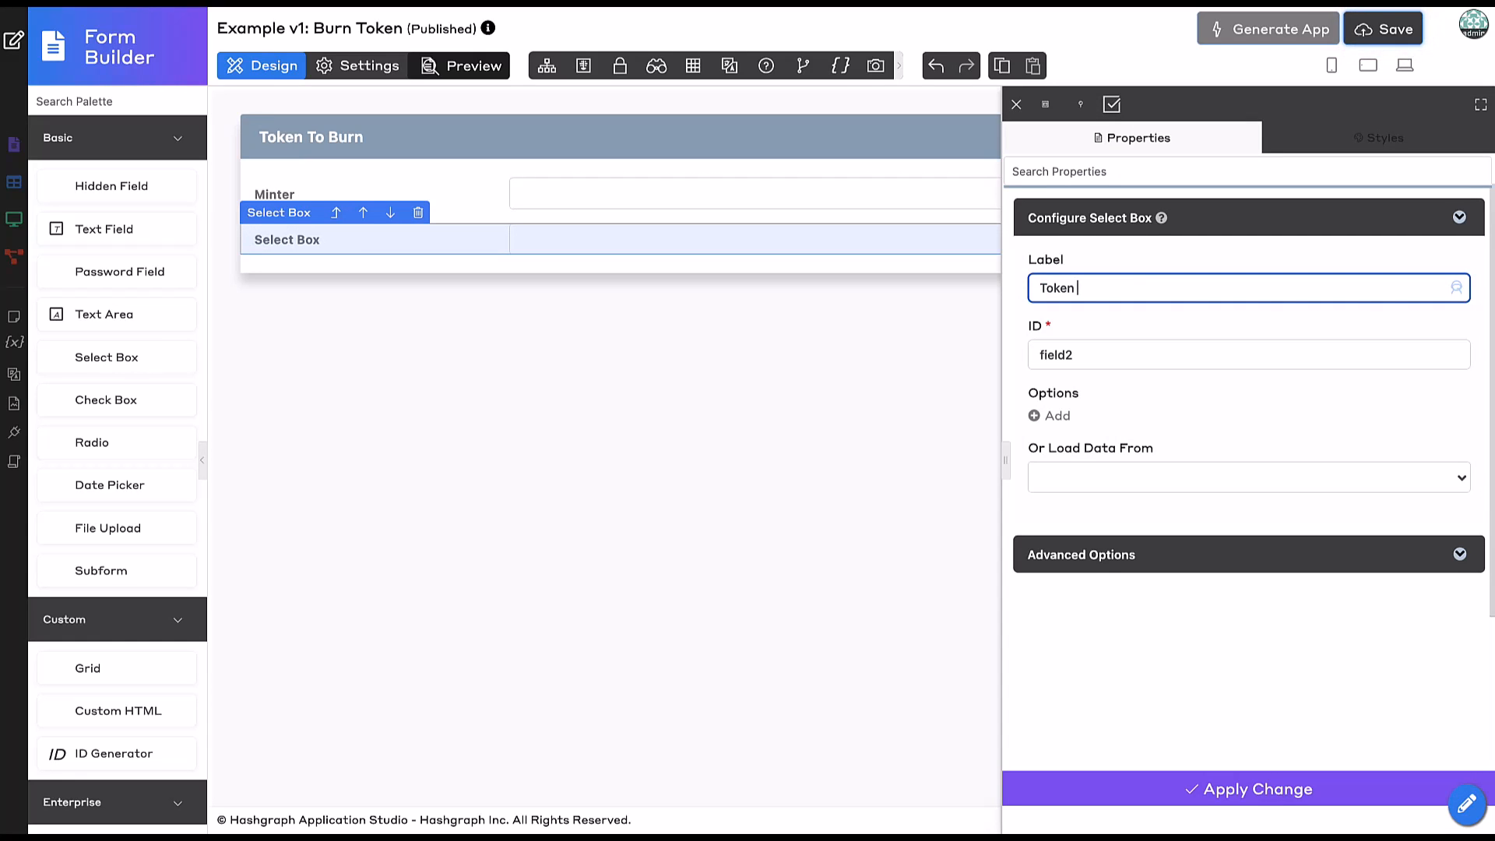
click(1188, 314)
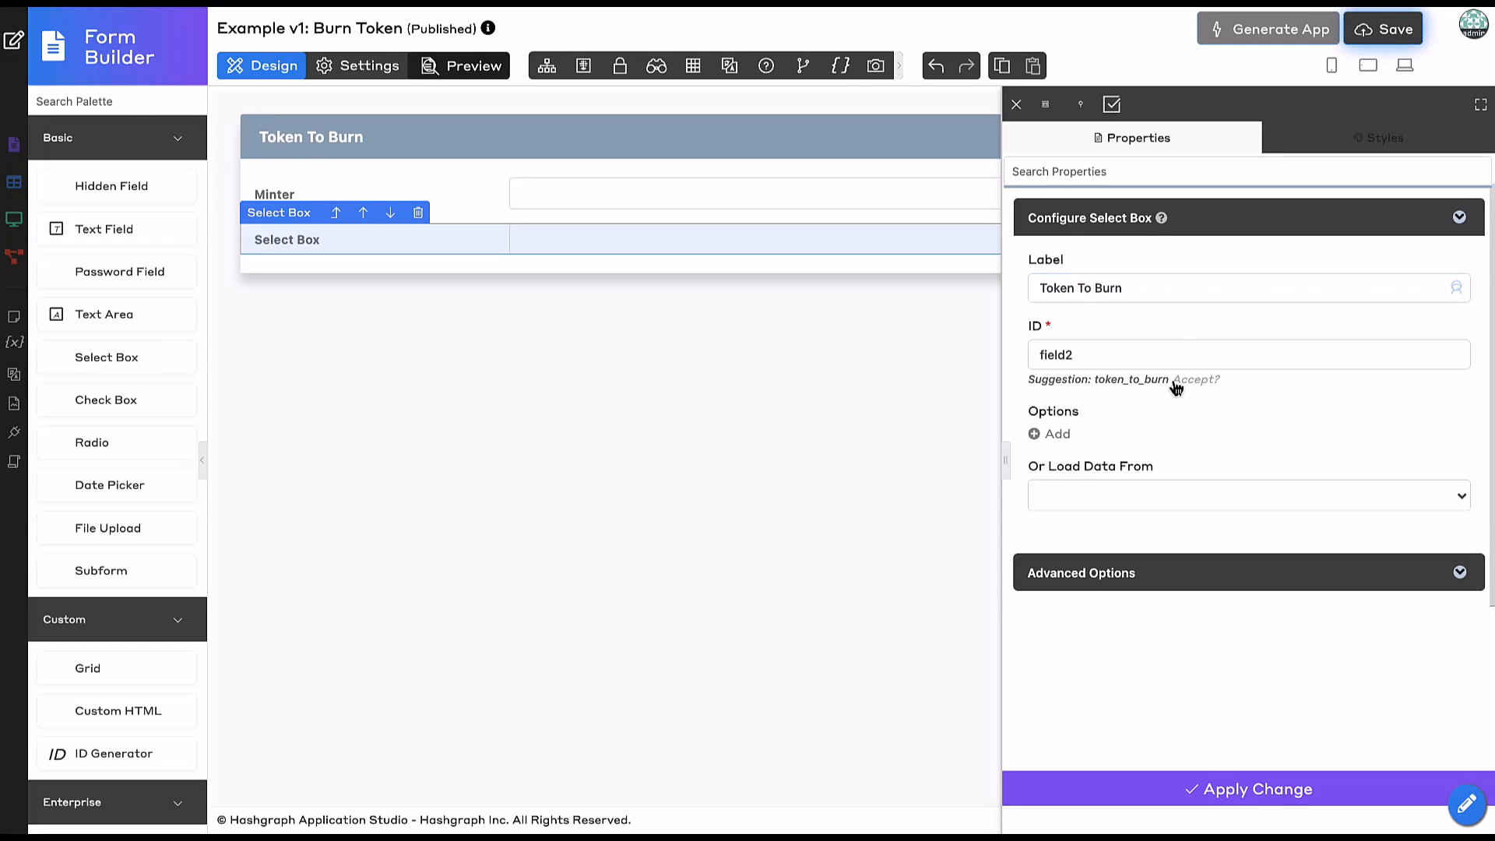
click(1192, 382)
Load its options from Token Details form data, showing token_name as the label.
click(1138, 486)
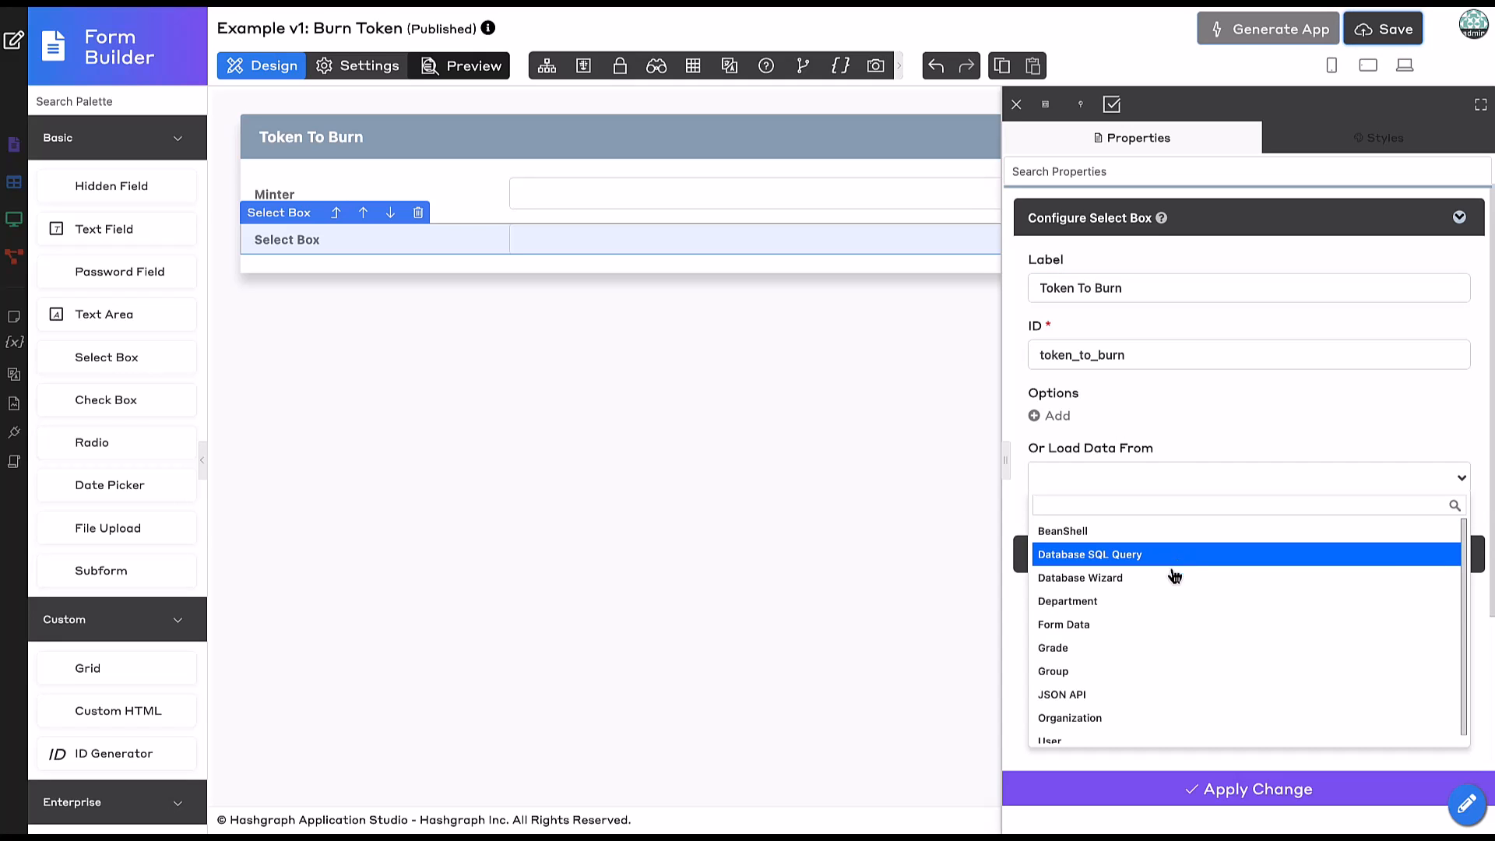
click(1100, 626)
scroll(1100, 628, down, 2)
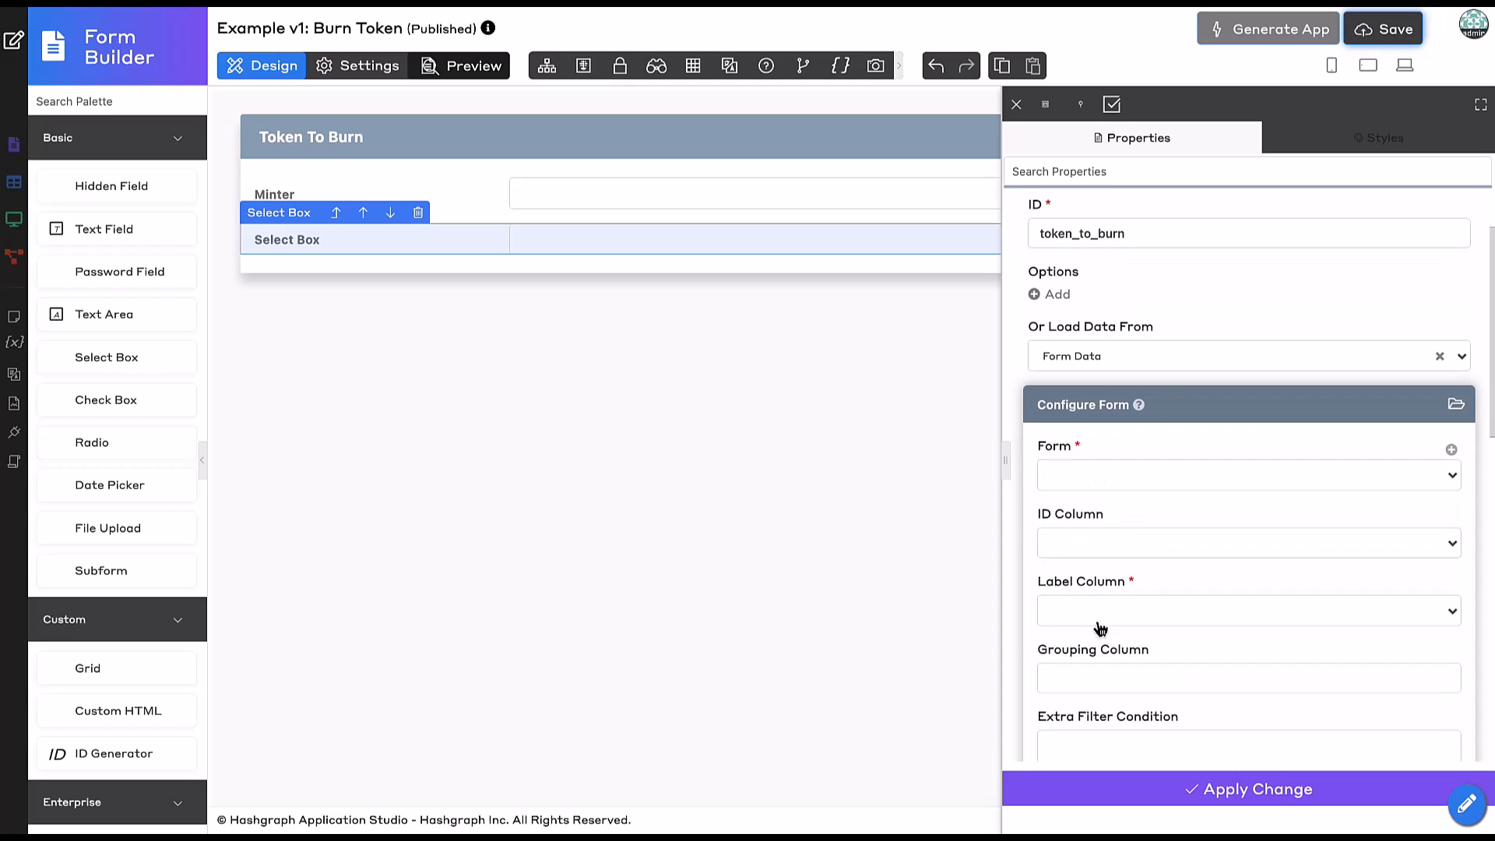
click(1135, 476)
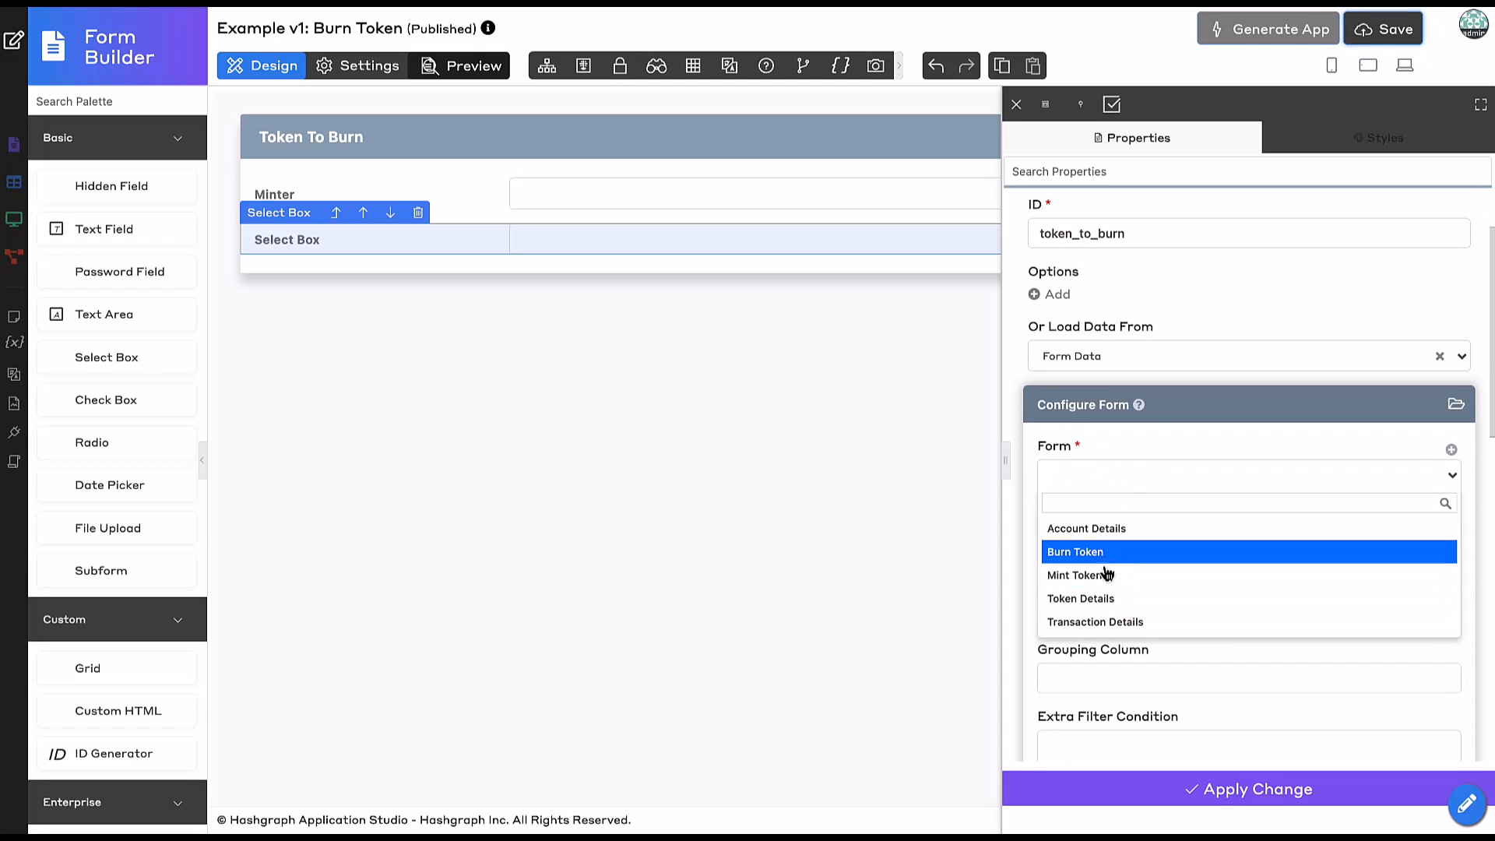
click(1096, 601)
scroll(1114, 508, down, 2)
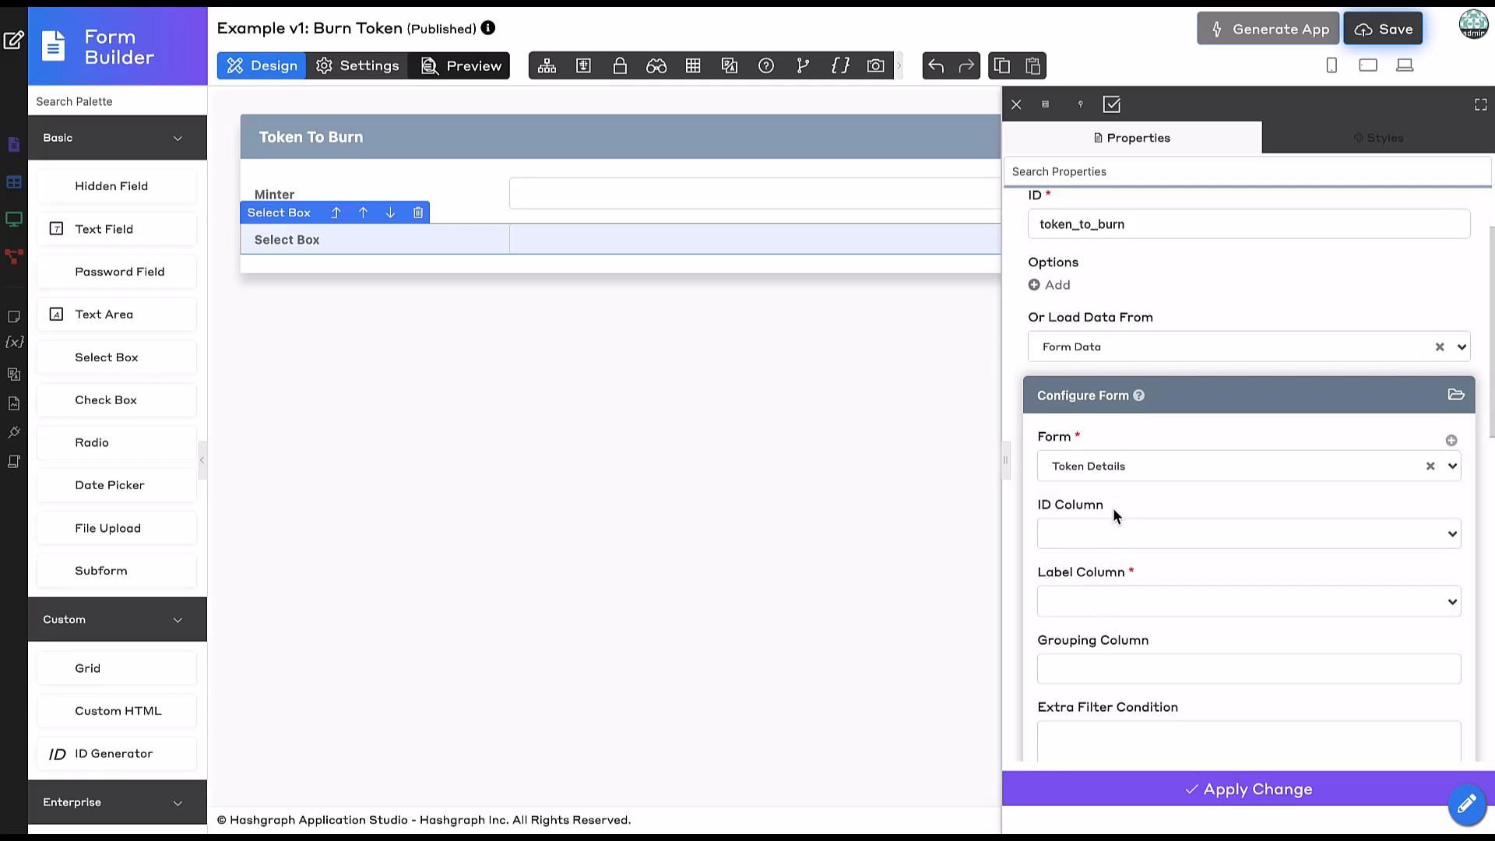
scroll(1109, 558, down, 2)
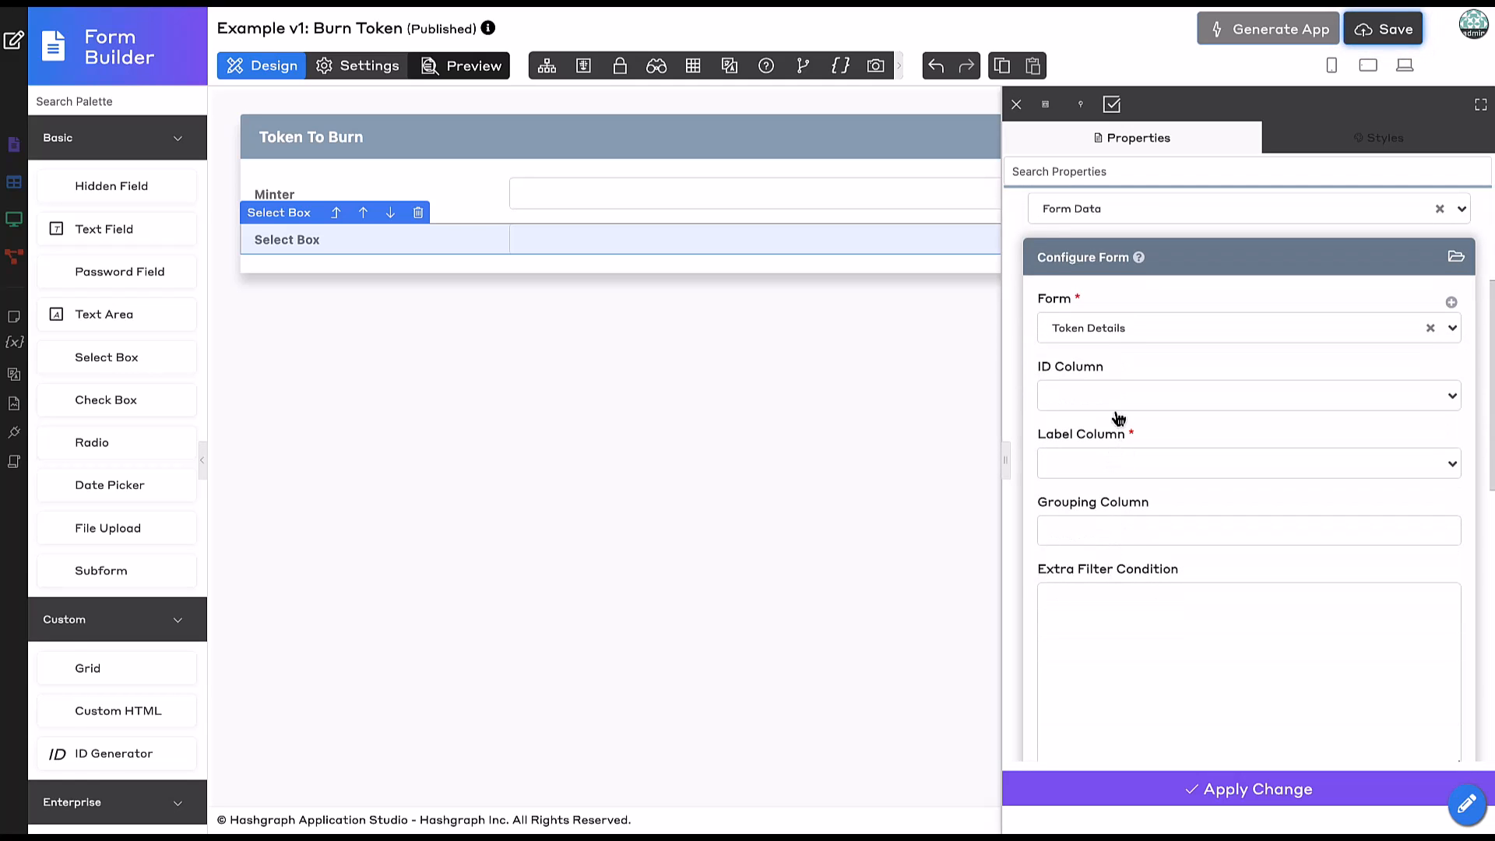
click(1100, 475)
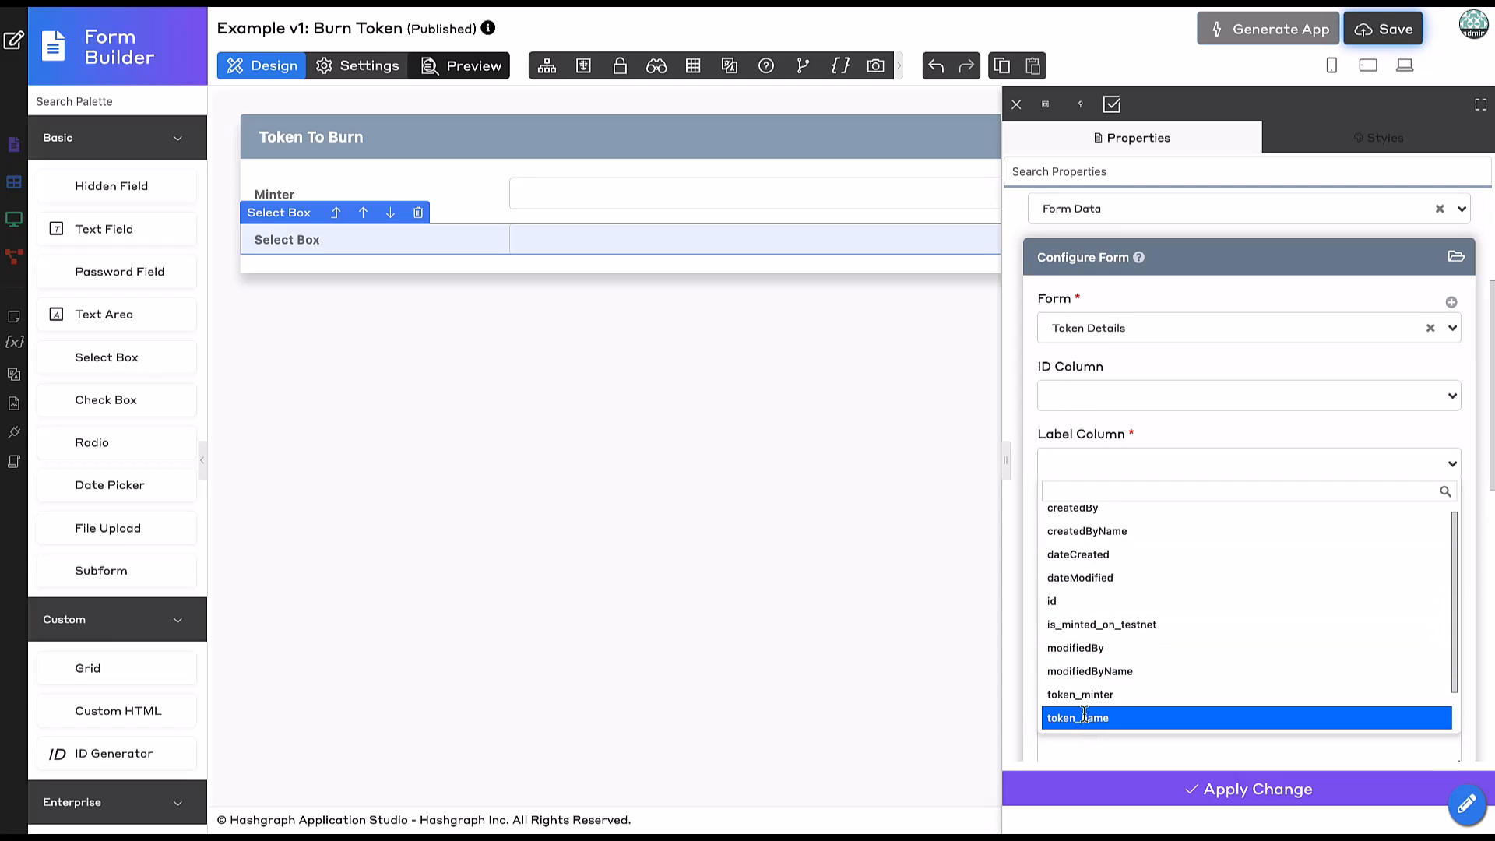
click(1084, 716)
Group Token To Burn options by token_minter and make them depend on the minter field.
scroll(1137, 498, down, 1)
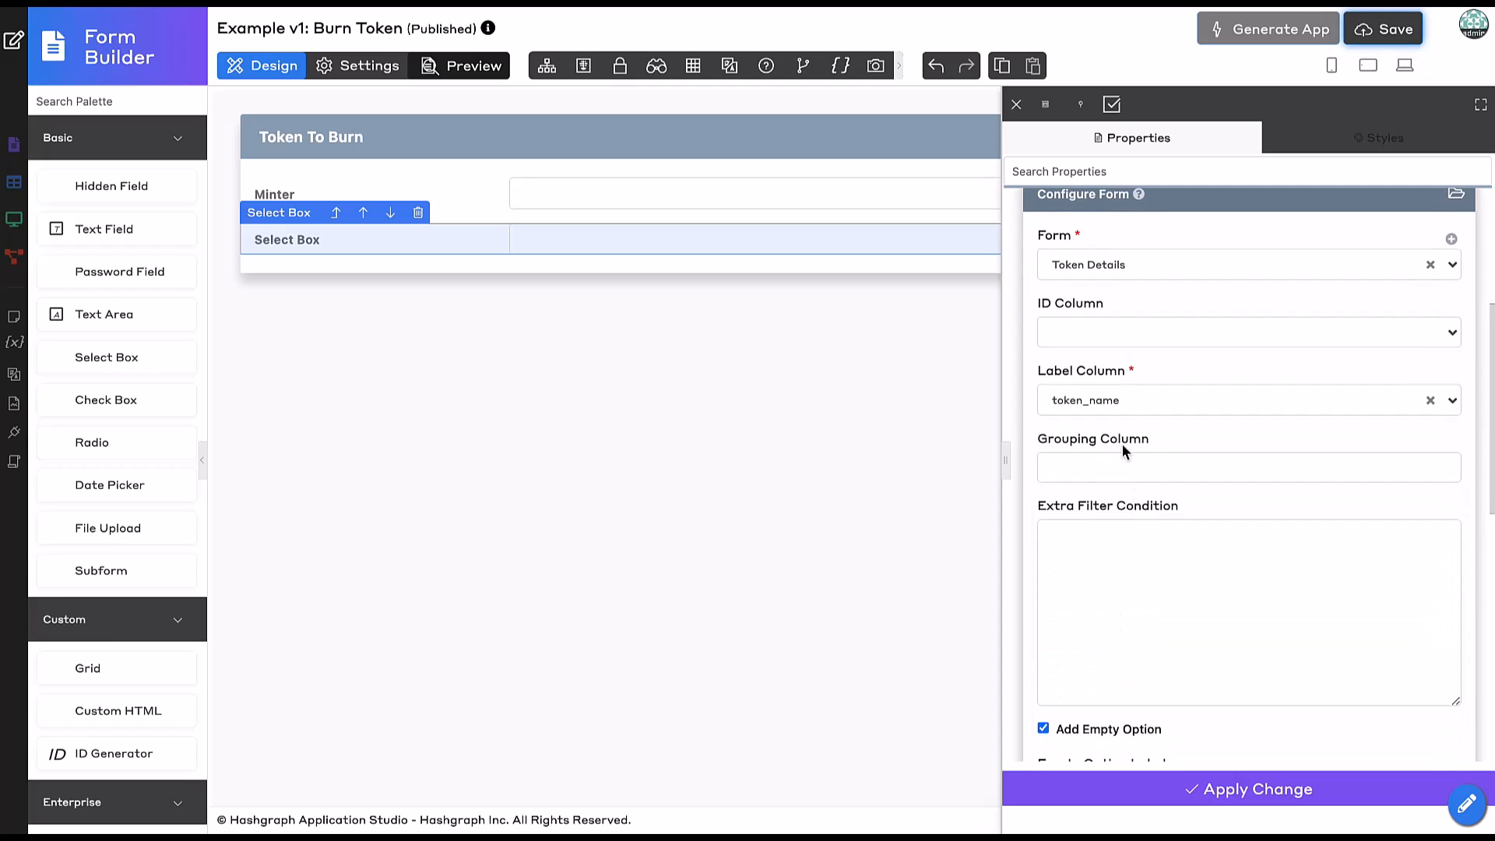
click(1102, 467)
click(1131, 614)
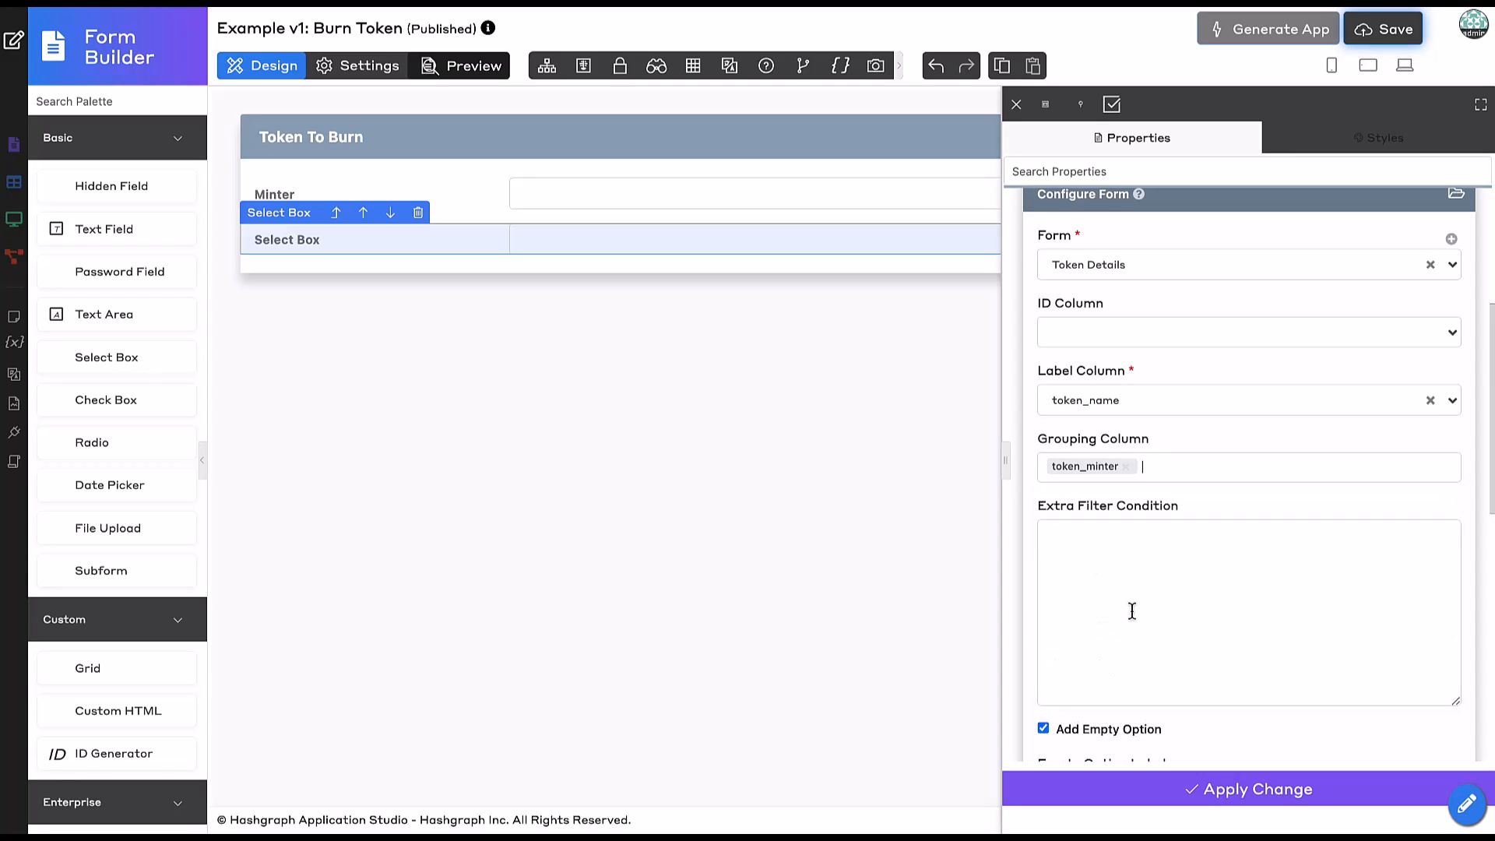
scroll(1165, 586, down, 7)
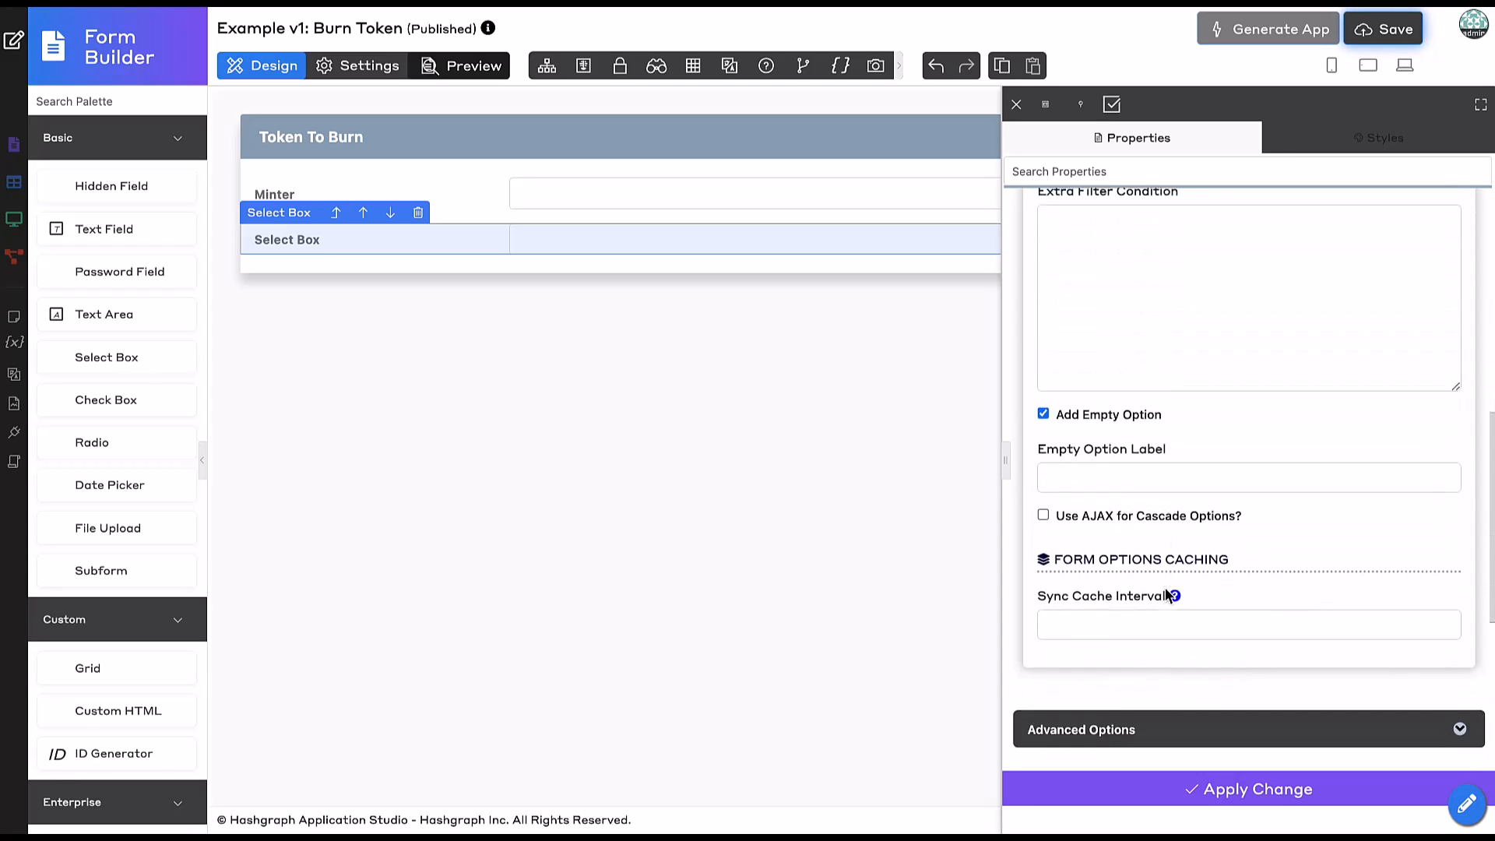
drag(1137, 598, 1131, 596)
scroll(1129, 591, down, 3)
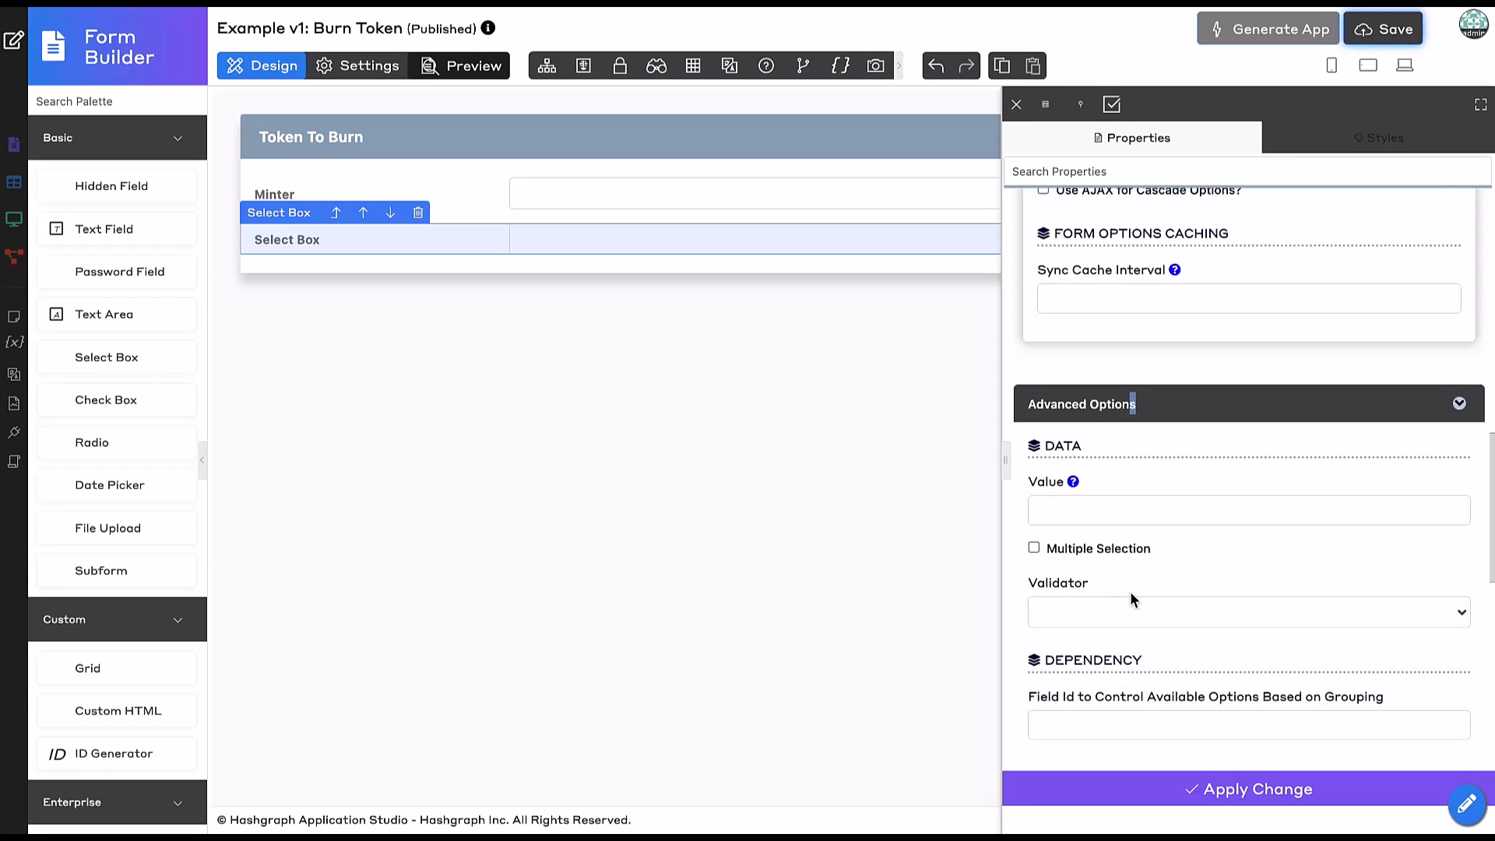
scroll(1130, 591, down, 1)
click(1104, 568)
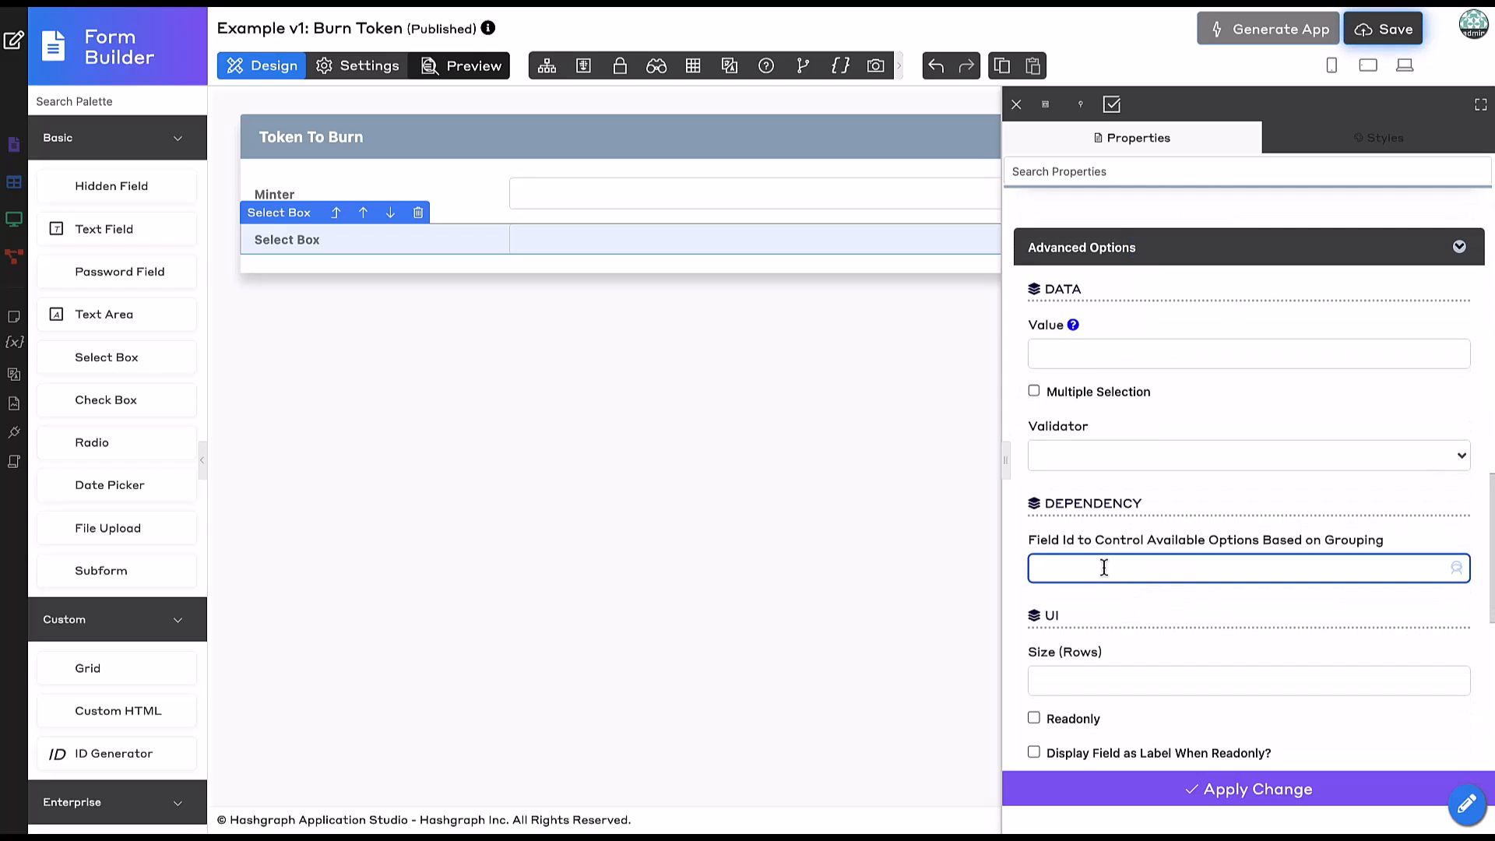
text(minter)
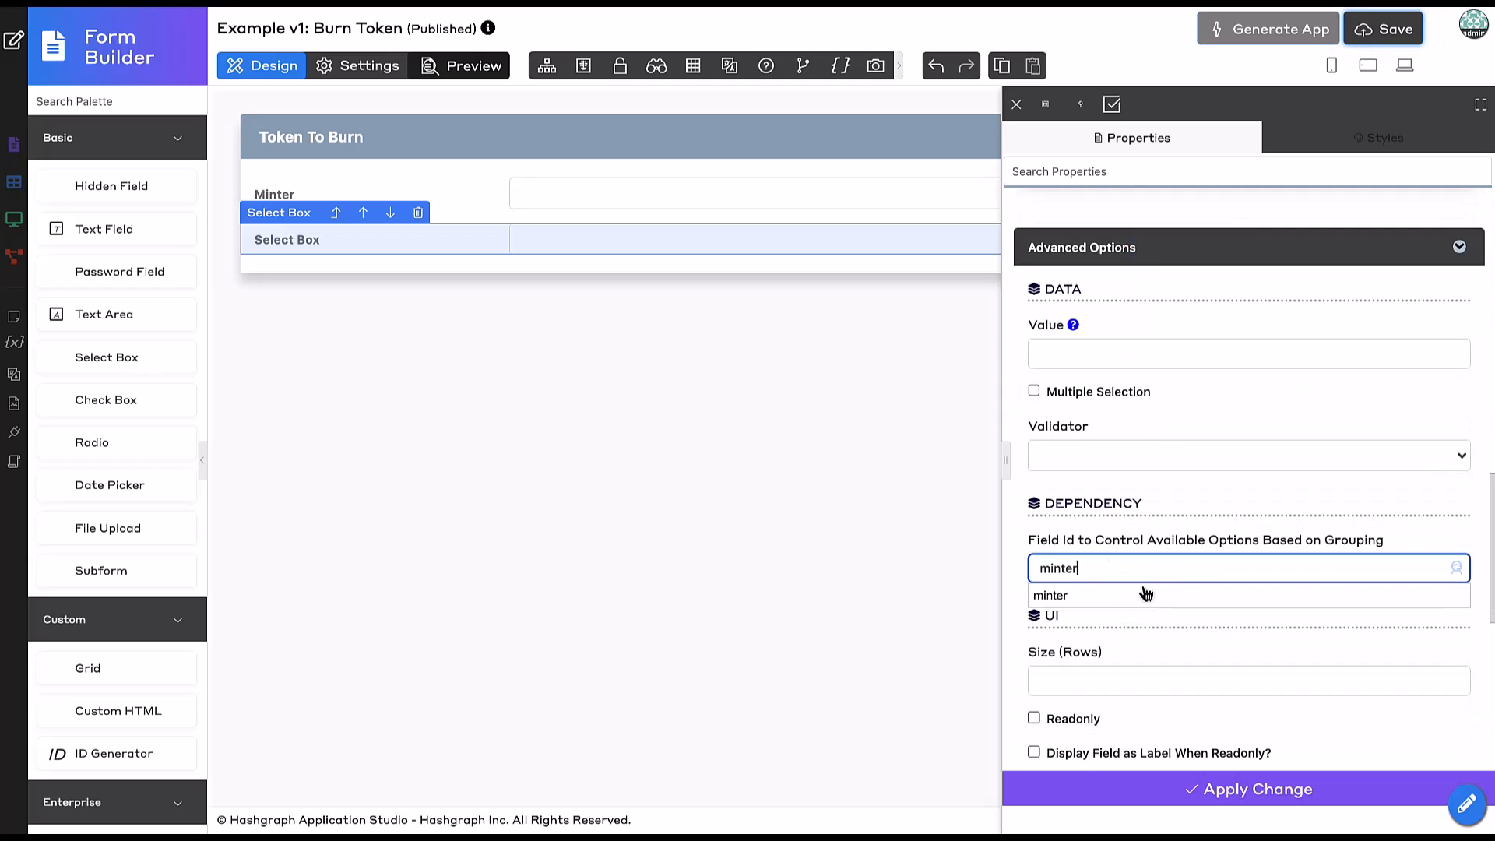
click(1135, 594)
click(1156, 802)
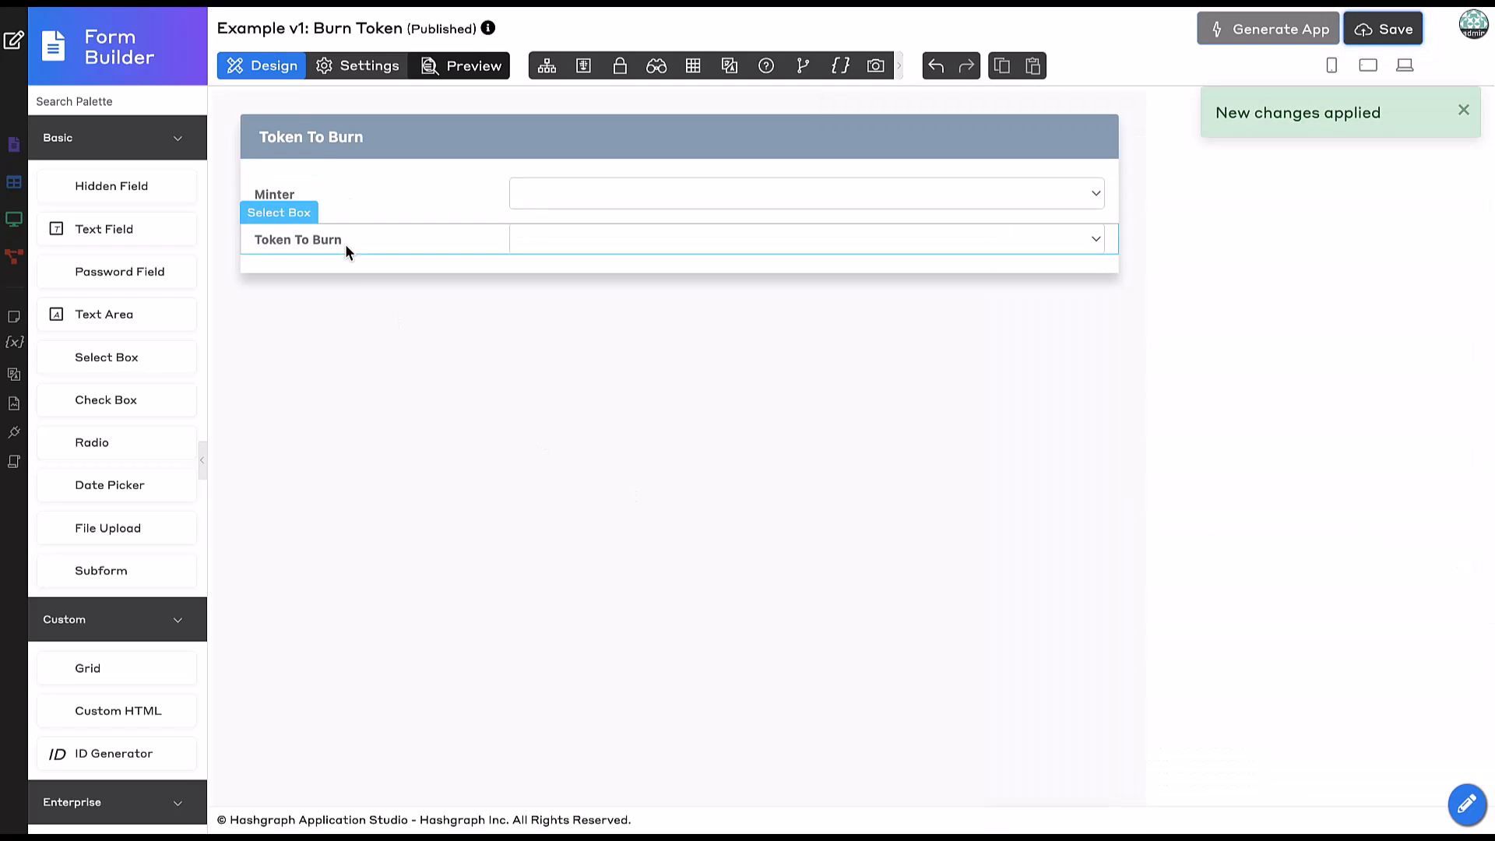
Preview the form with minter 0.0.4390299 and token StudioTKN, then return to Design.
click(470, 70)
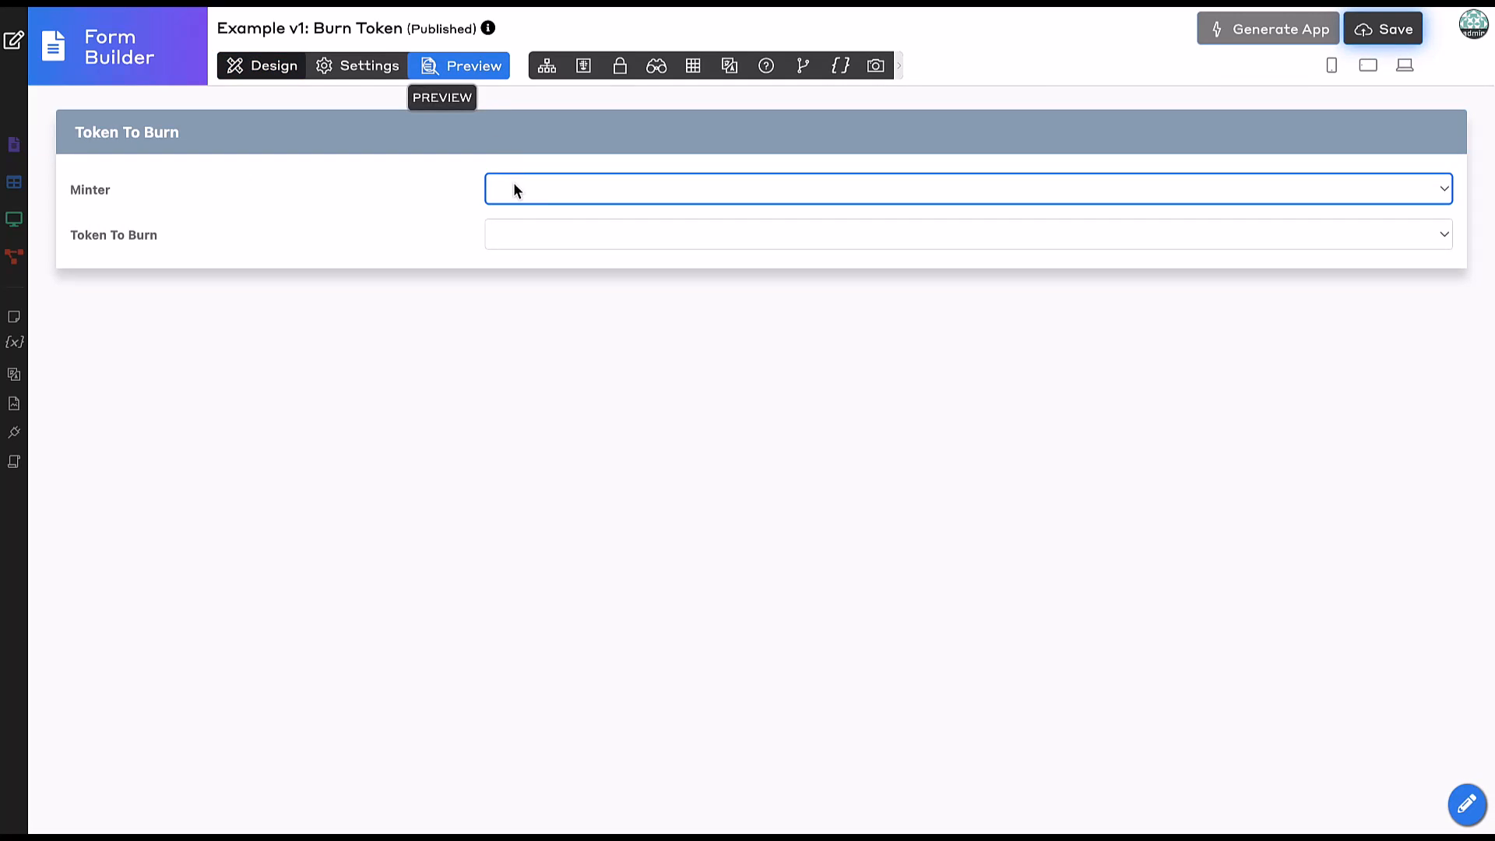
click(538, 236)
click(496, 222)
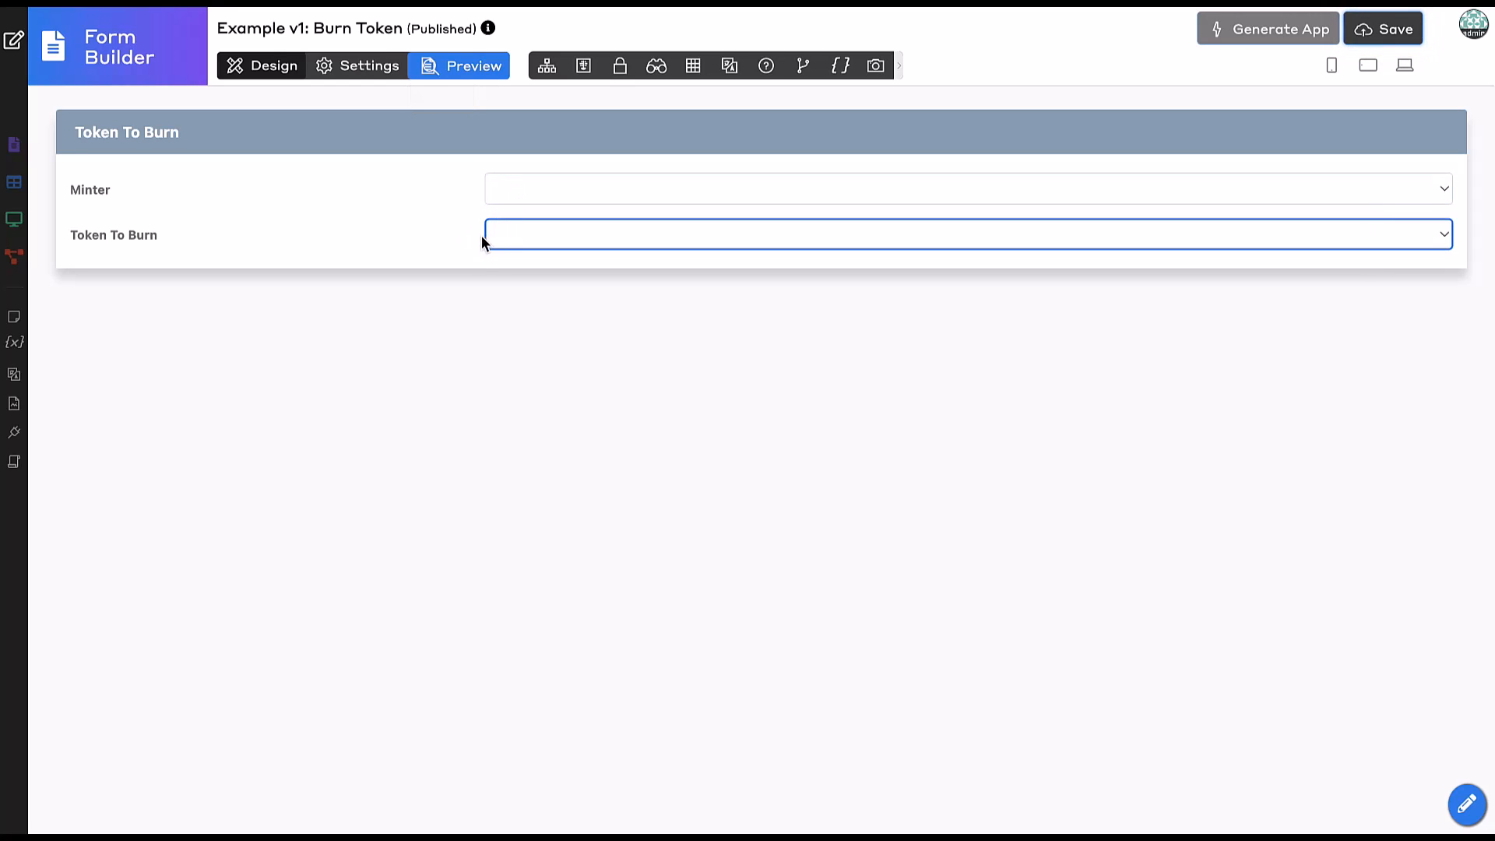
click(558, 188)
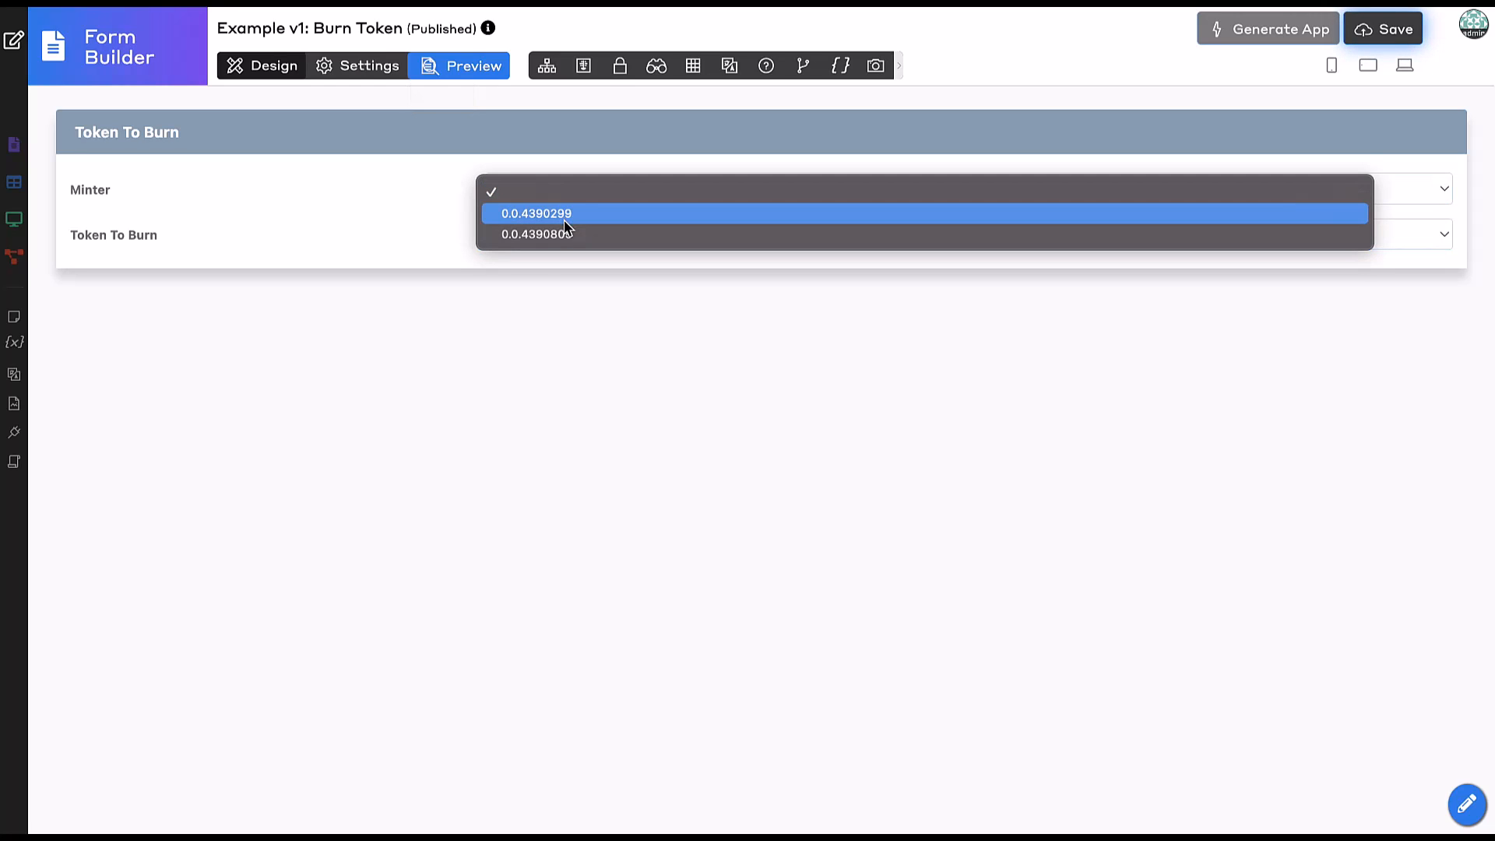
click(563, 215)
click(534, 237)
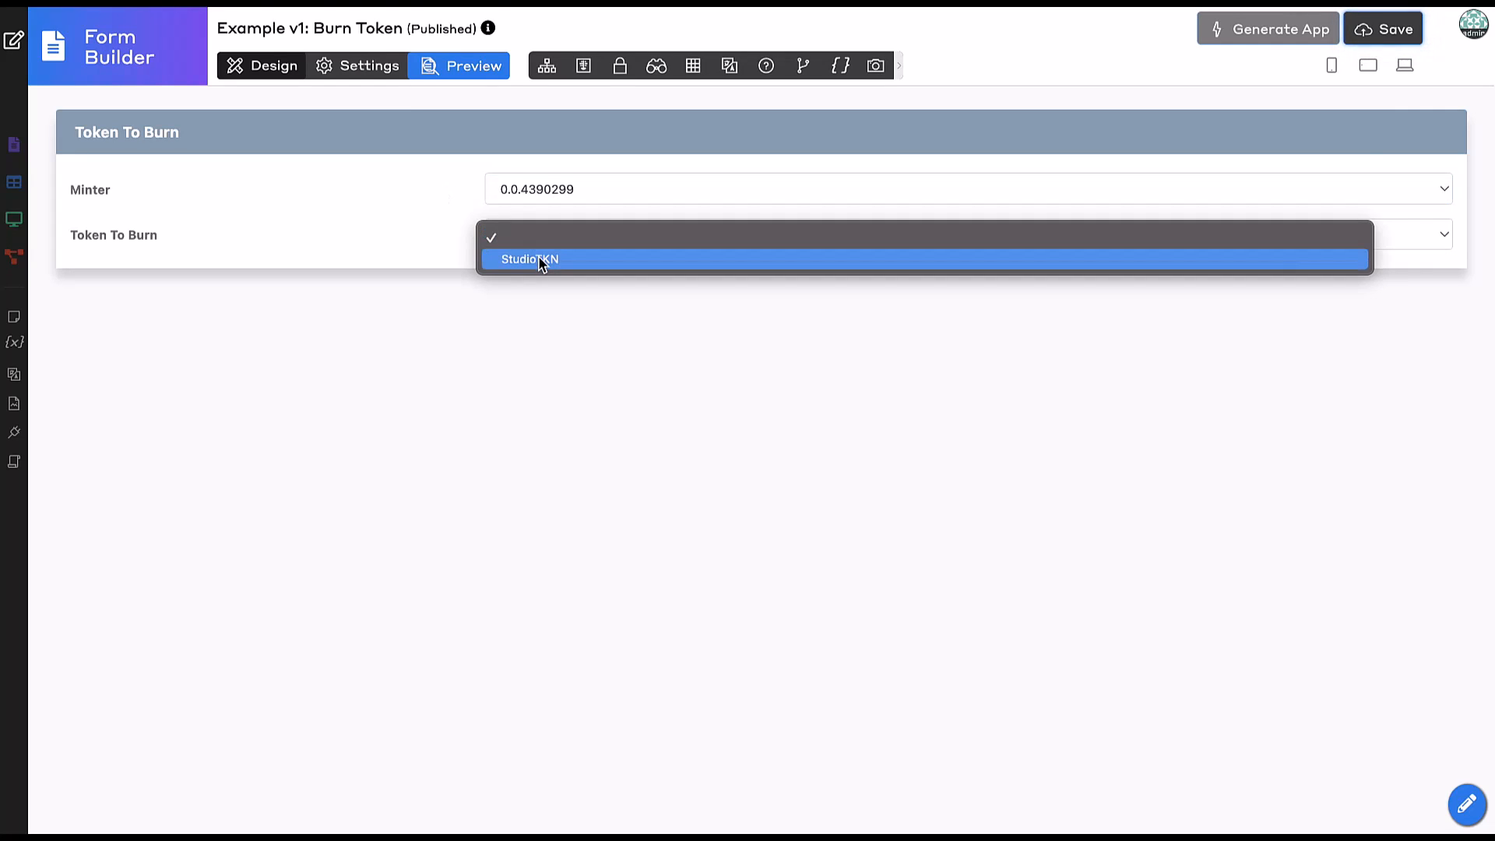
click(539, 256)
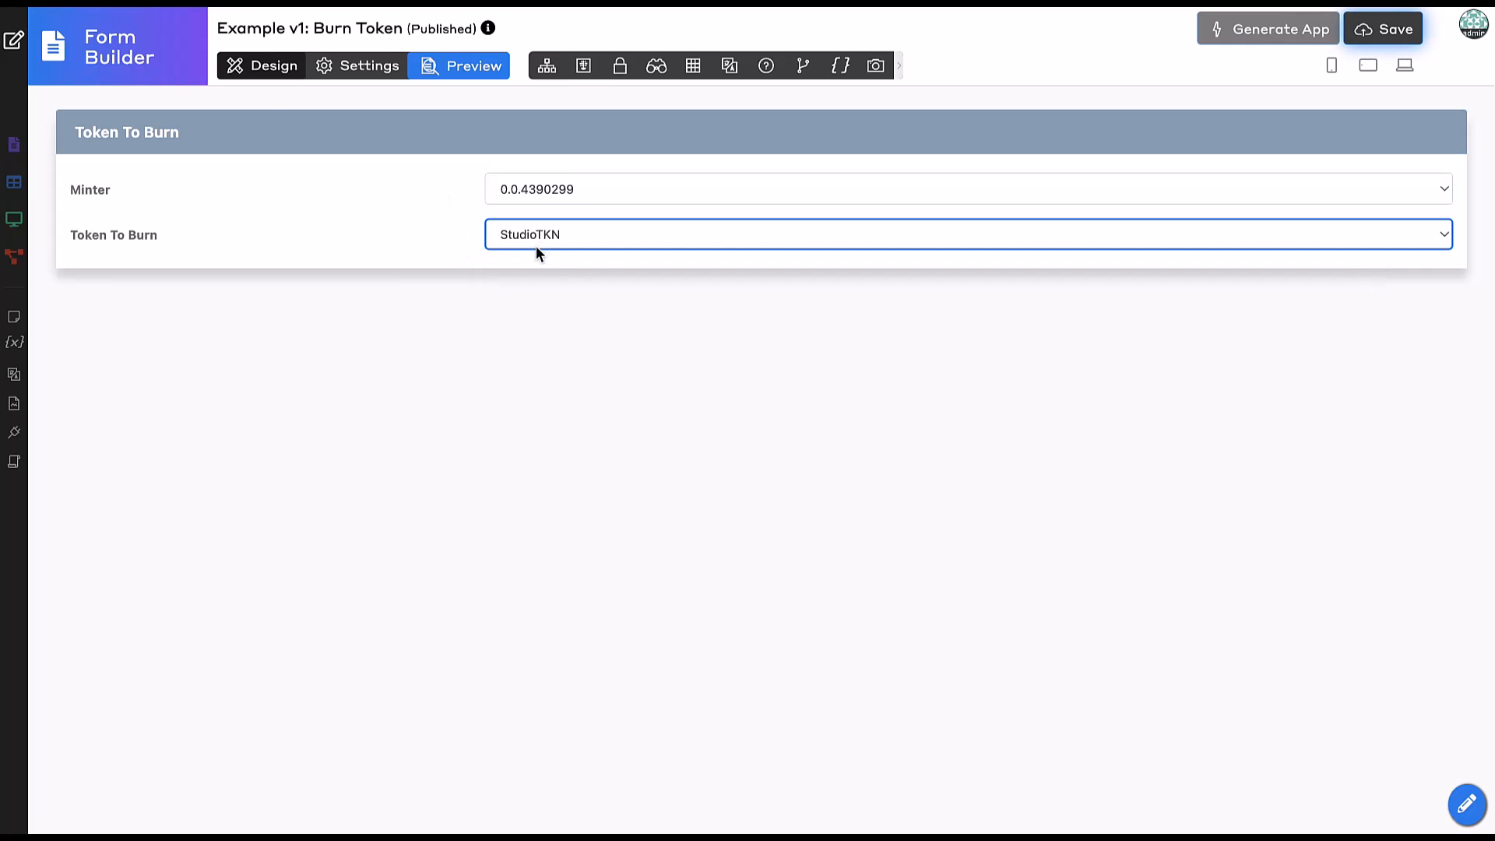
click(268, 67)
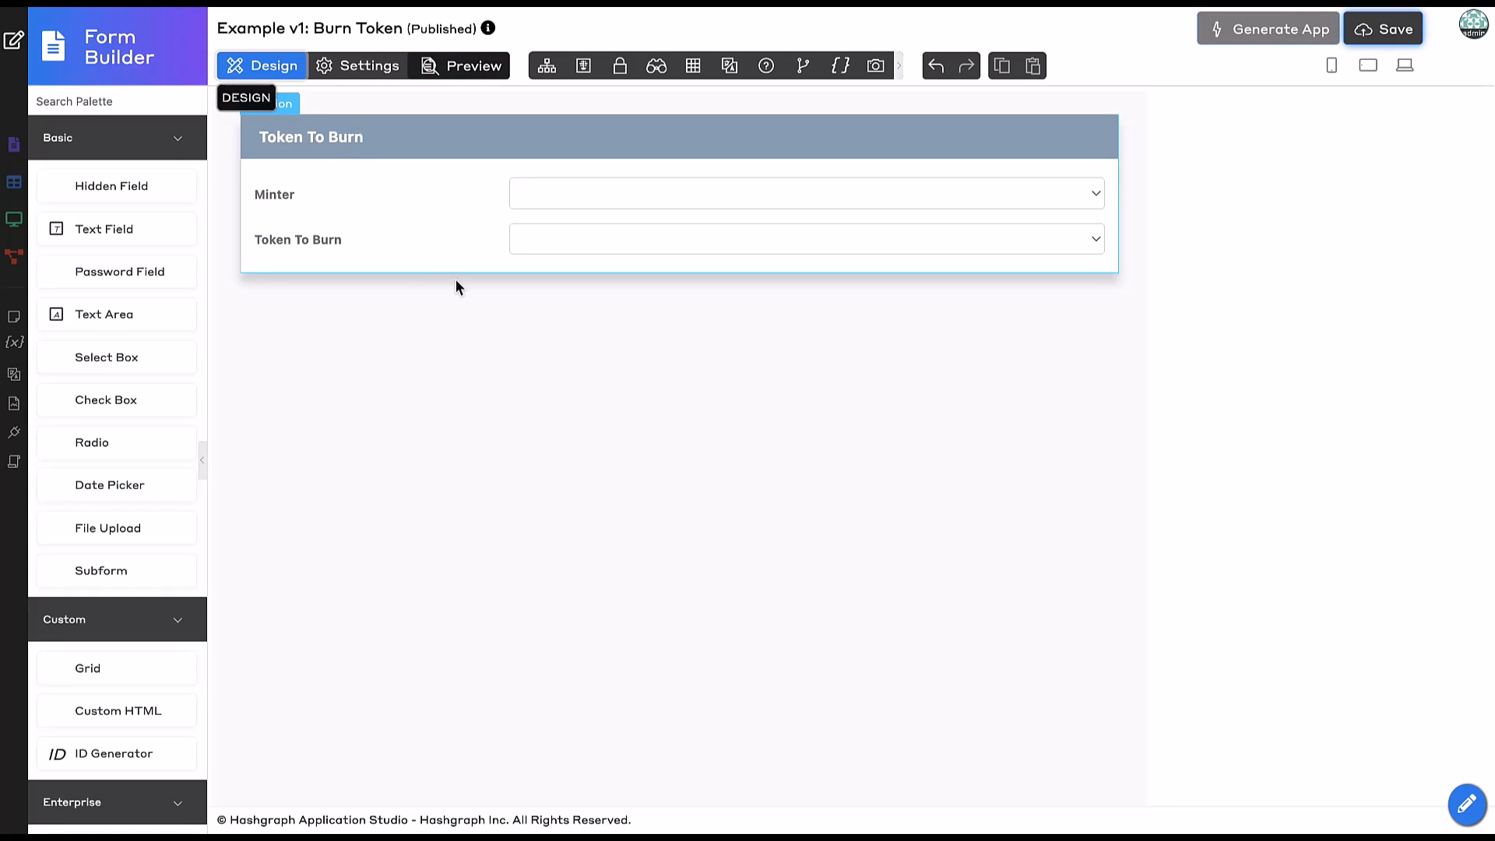
Add an Amount To Burn text field with ID amount_to_burn and save the form.
mouse_move(94, 228)
mouse_down()
mouse_move(371, 264)
mouse_move(355, 291)
mouse_move(311, 297)
mouse_up()
click(366, 279)
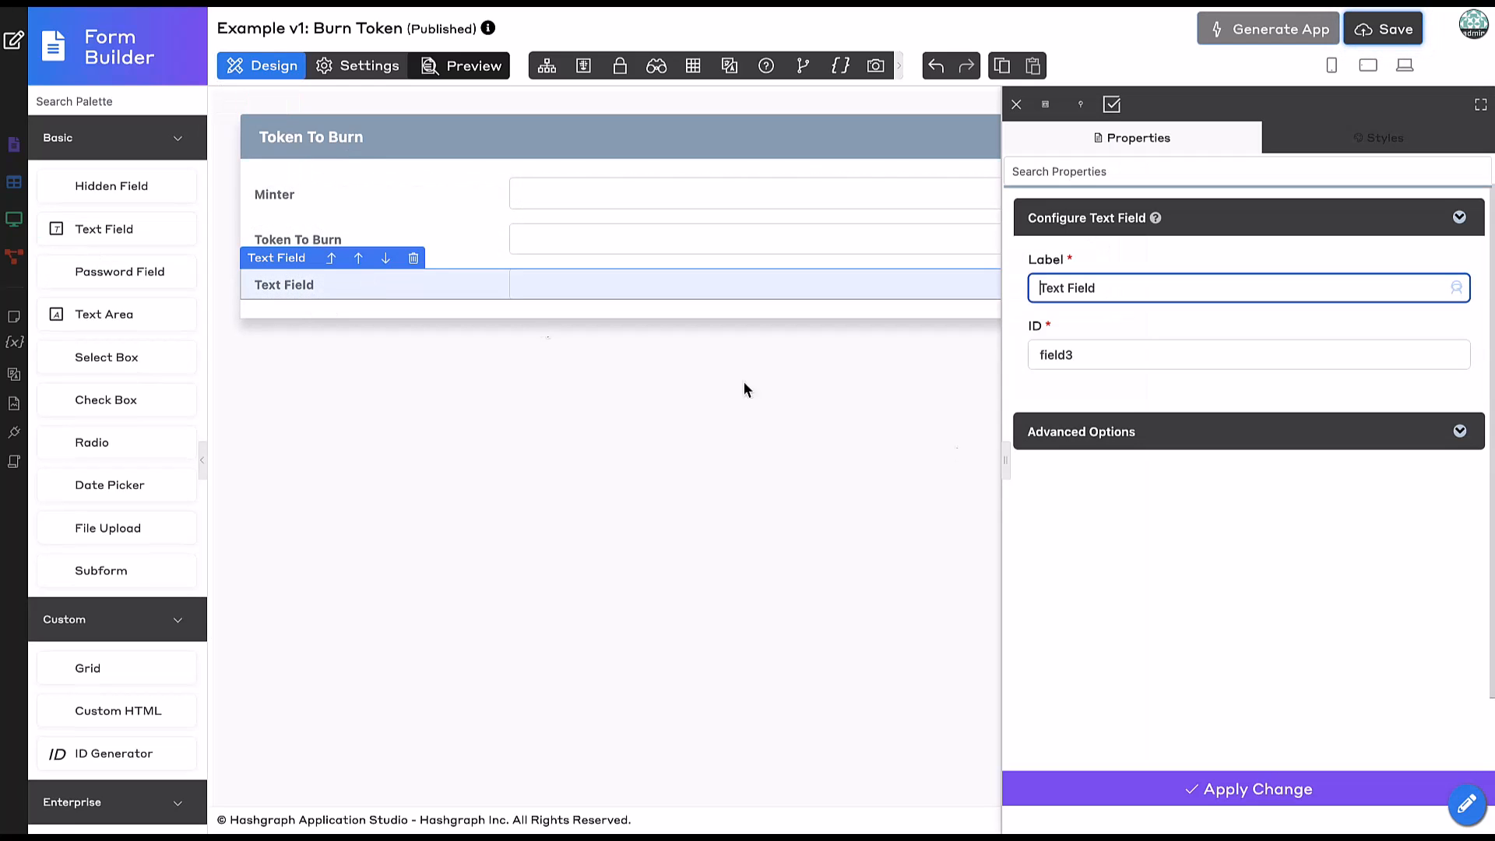
triple_click(1124, 291)
text(Amount To)
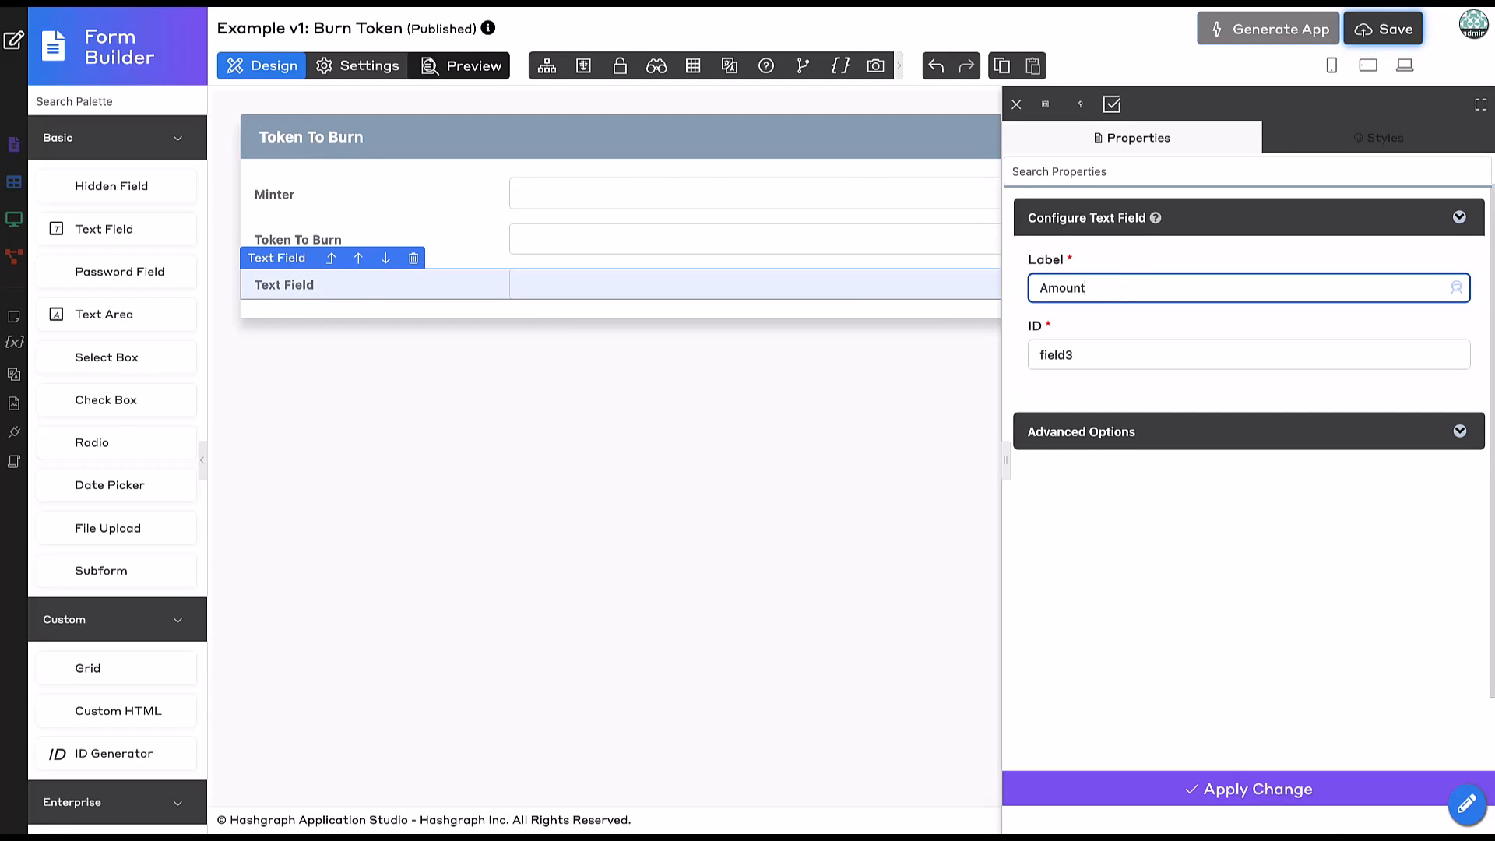
text( Bunr)
key(BackSpace)
key(BackSpace)
text(rn)
click(1213, 317)
click(1206, 382)
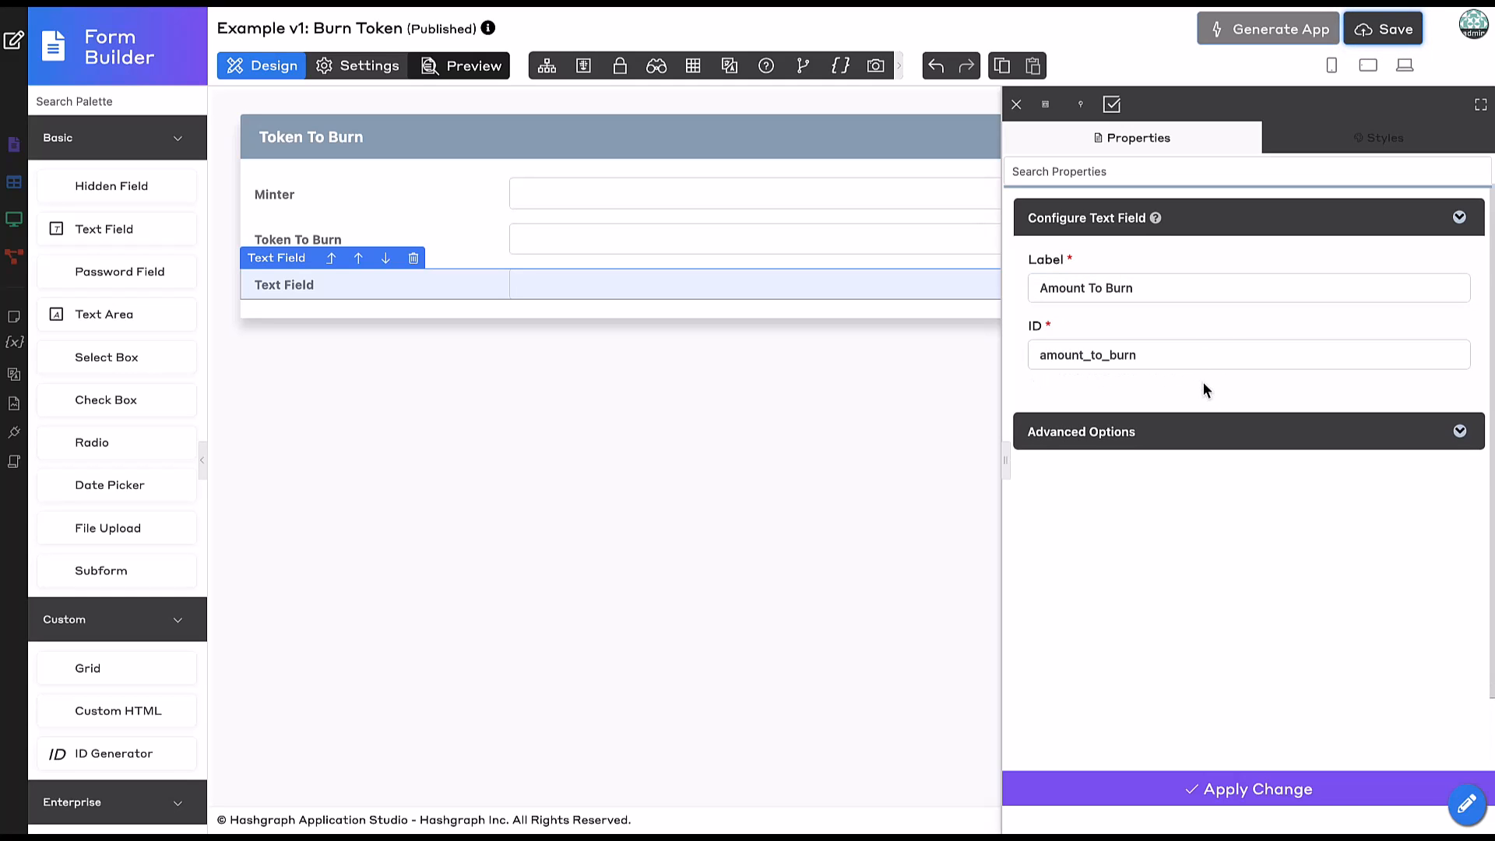
click(1153, 792)
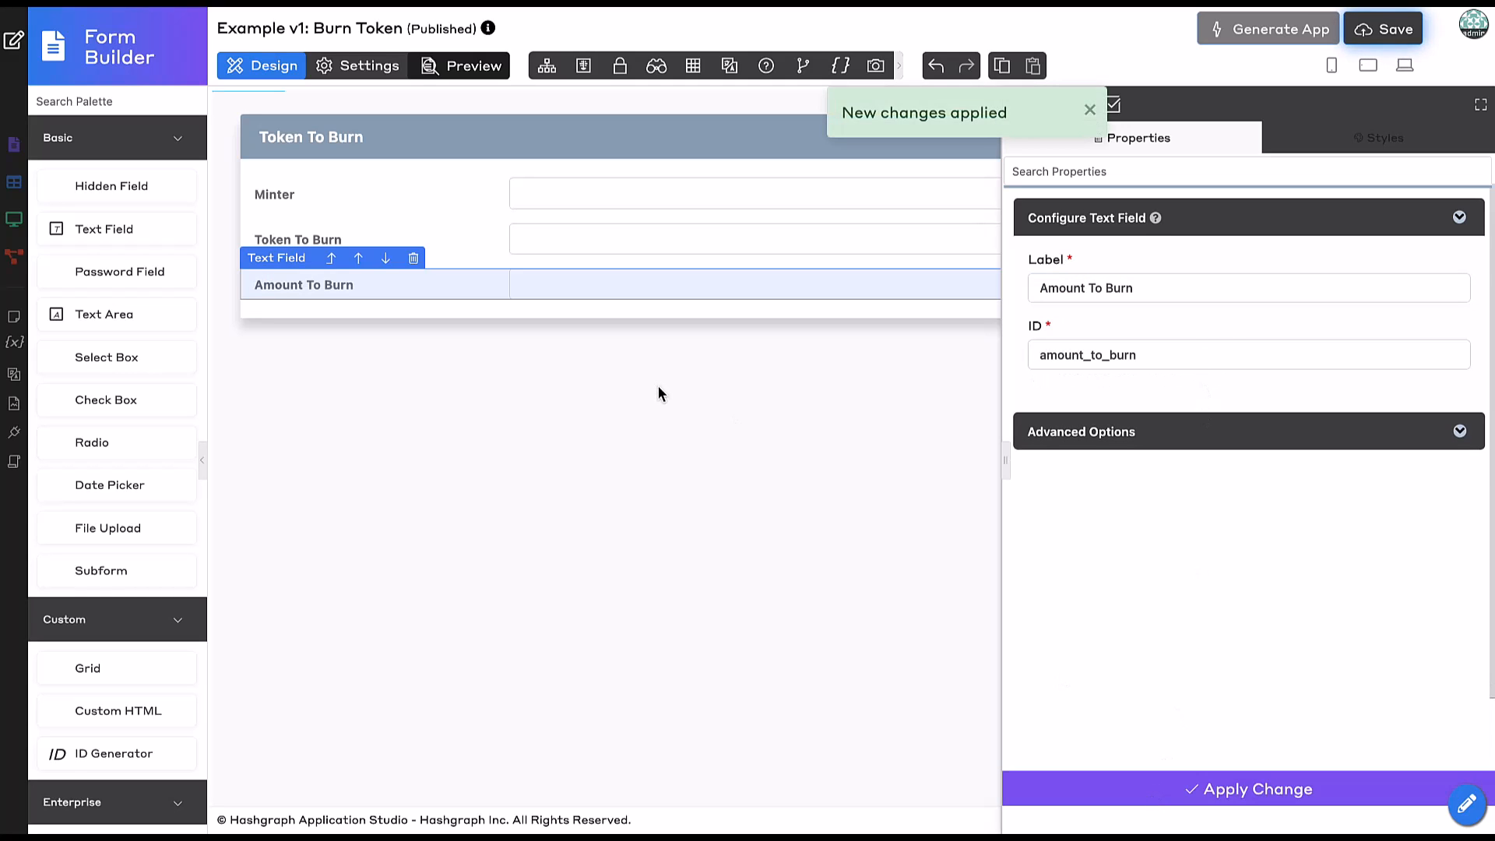
click(1372, 34)
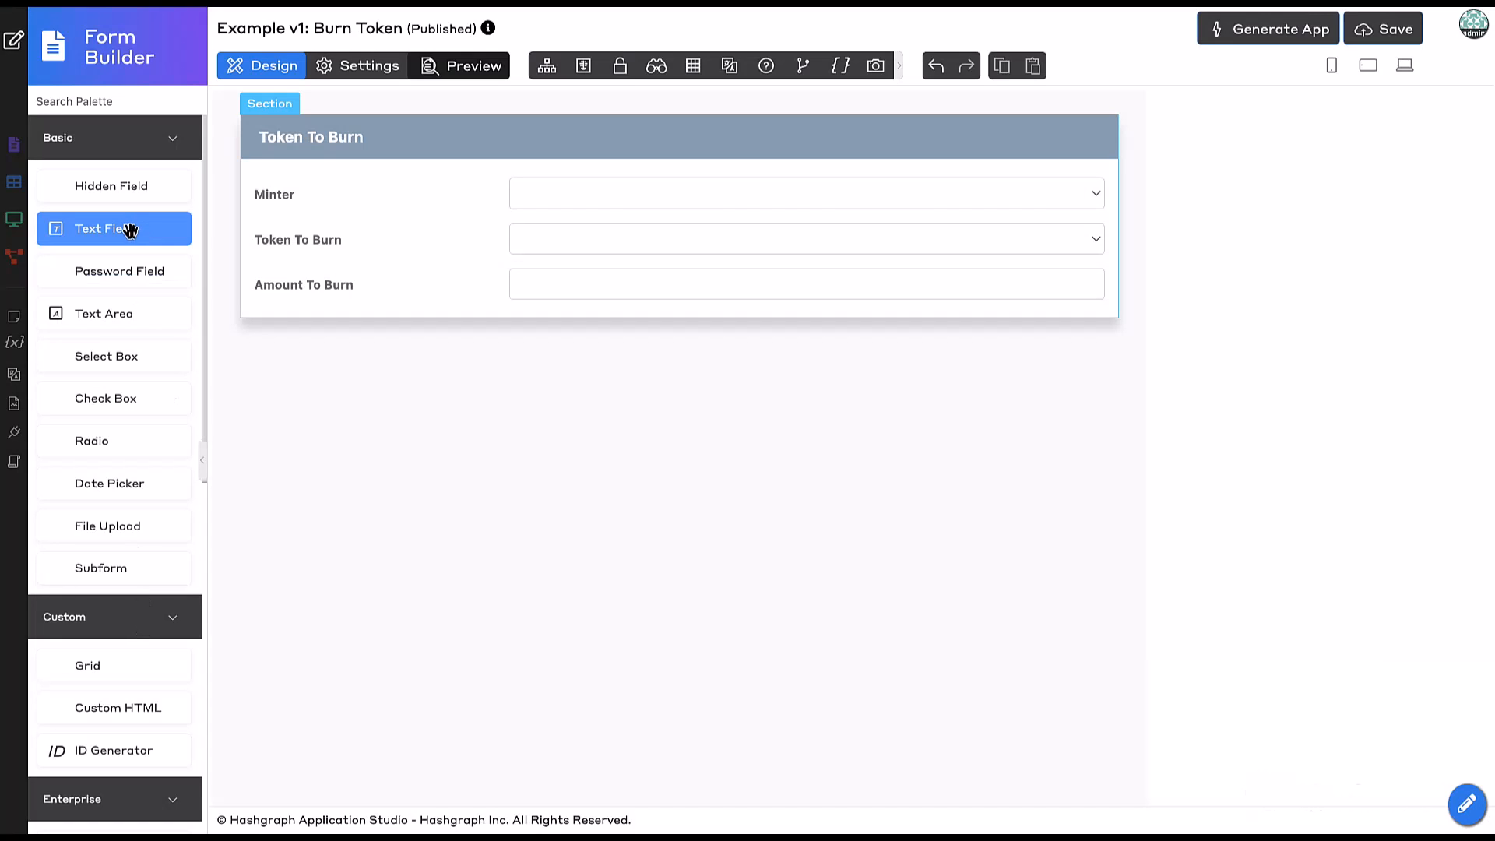
Drop a text field under Amount To Burn, labelled Transaction ID with ID transaction_id.
mouse_move(123, 229)
mouse_down()
mouse_move(207, 241)
mouse_move(312, 336)
mouse_up()
click(312, 337)
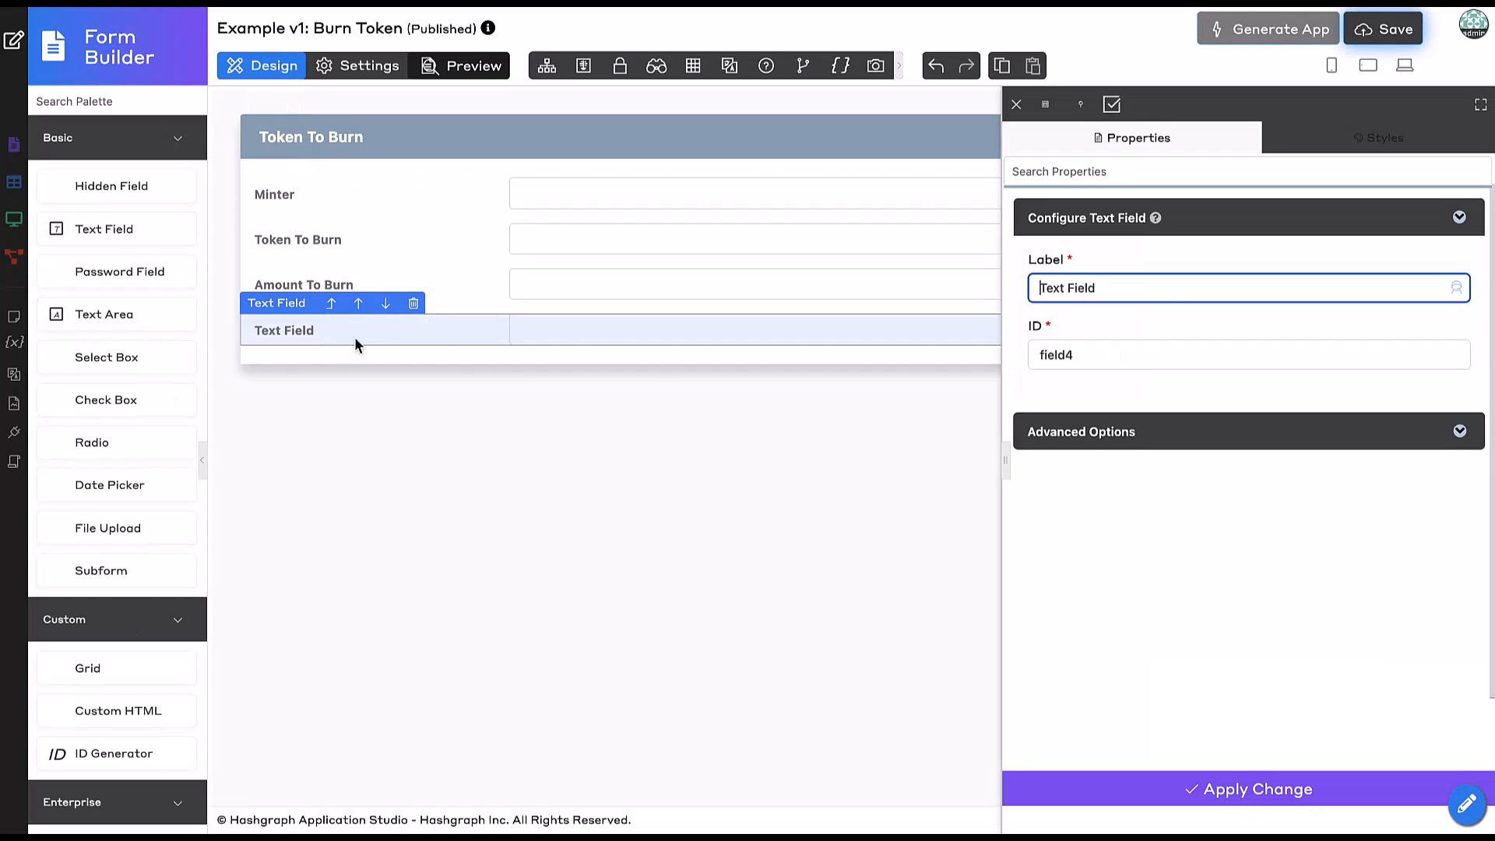
triple_click(1134, 289)
text(Transaction ID)
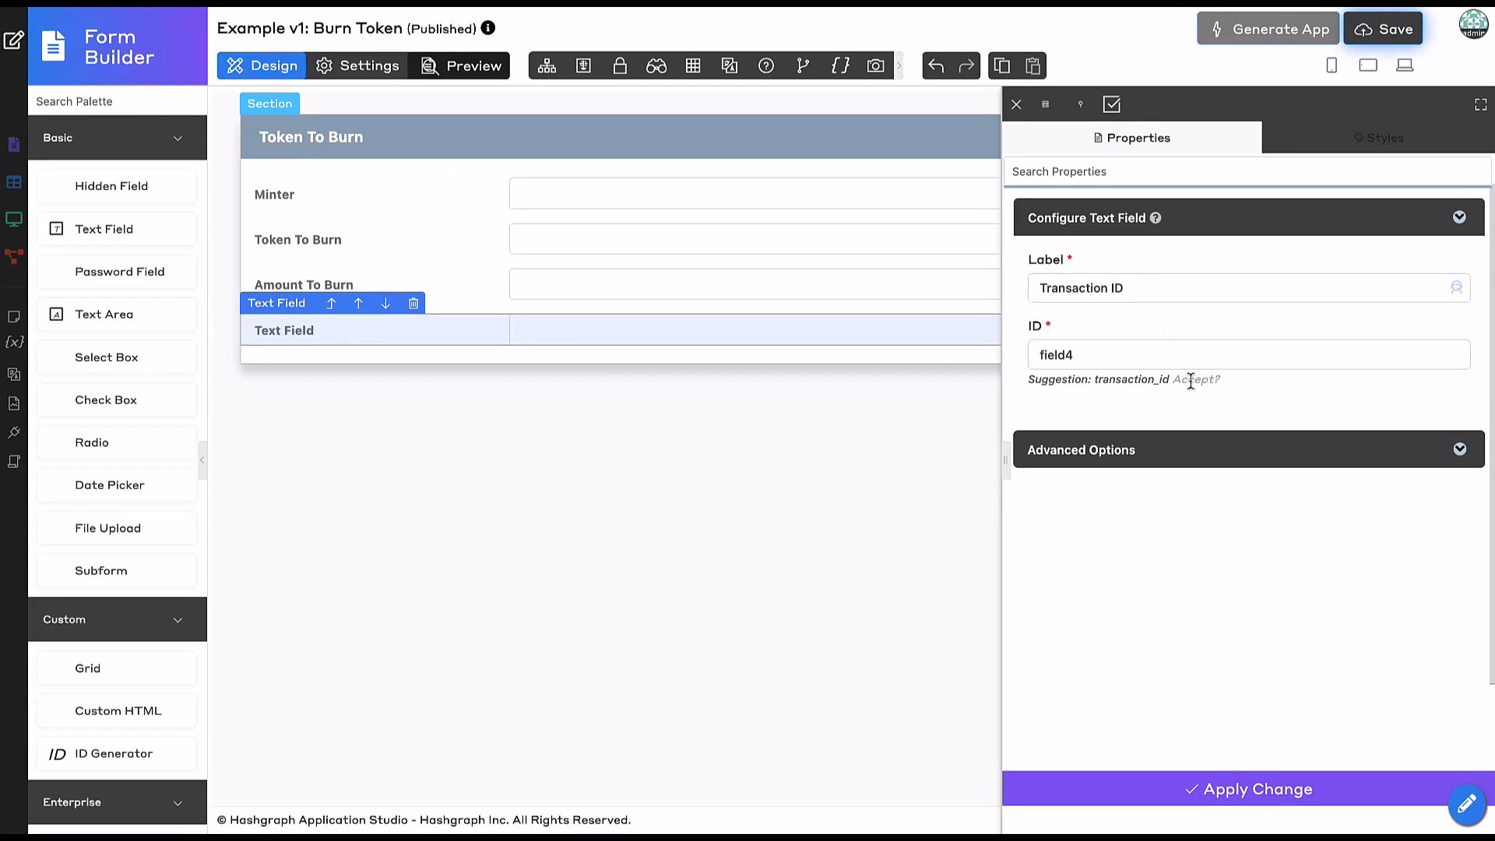
click(1200, 382)
click(1137, 800)
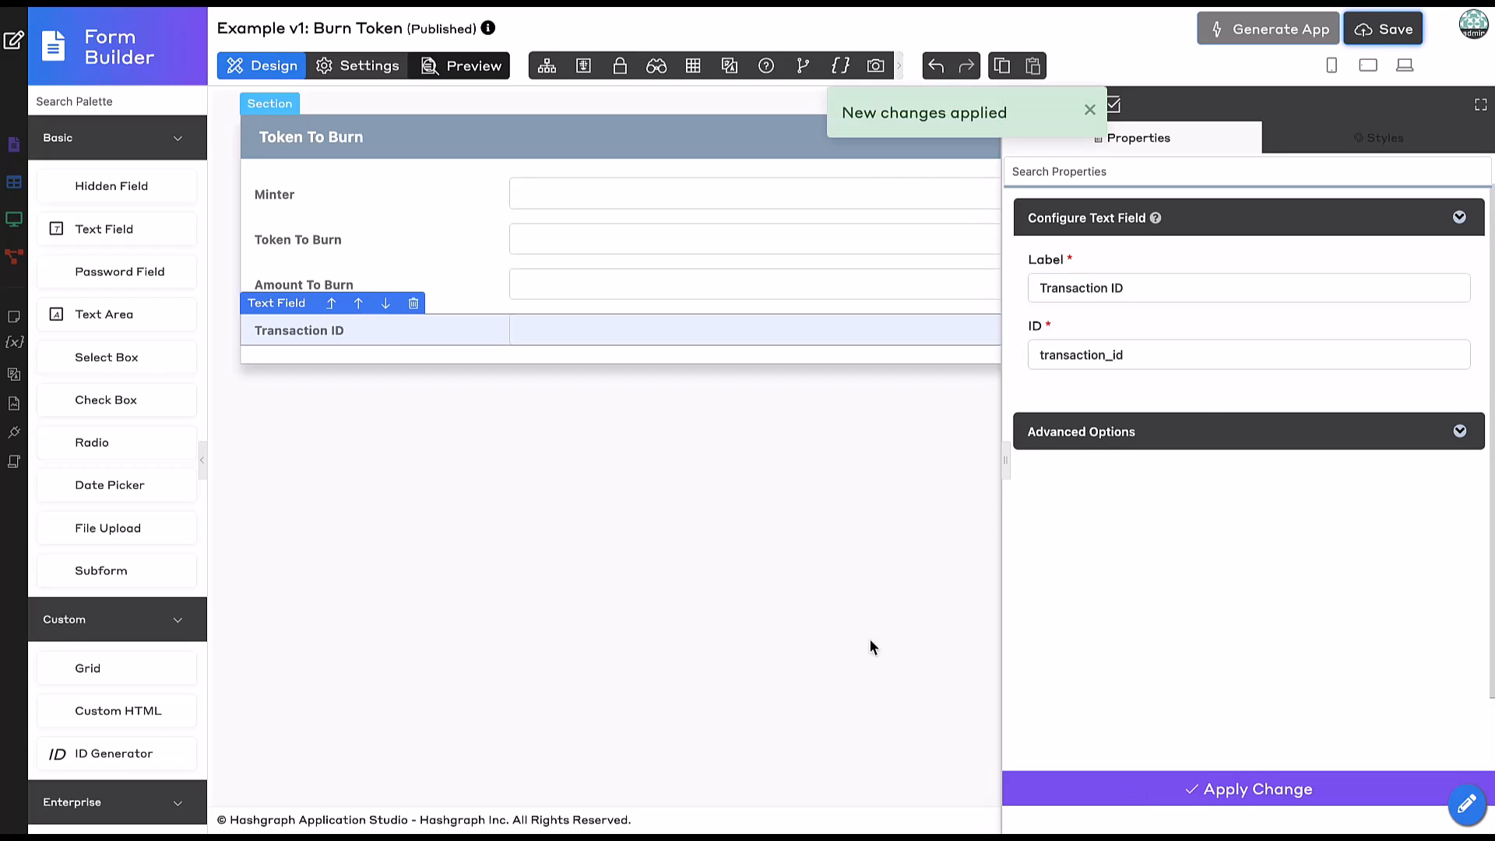
scroll(117, 631, down, 10)
Add a Hedera Explorer Link and set its Operator ID to the operatorId app variable.
drag(117, 771, 344, 353)
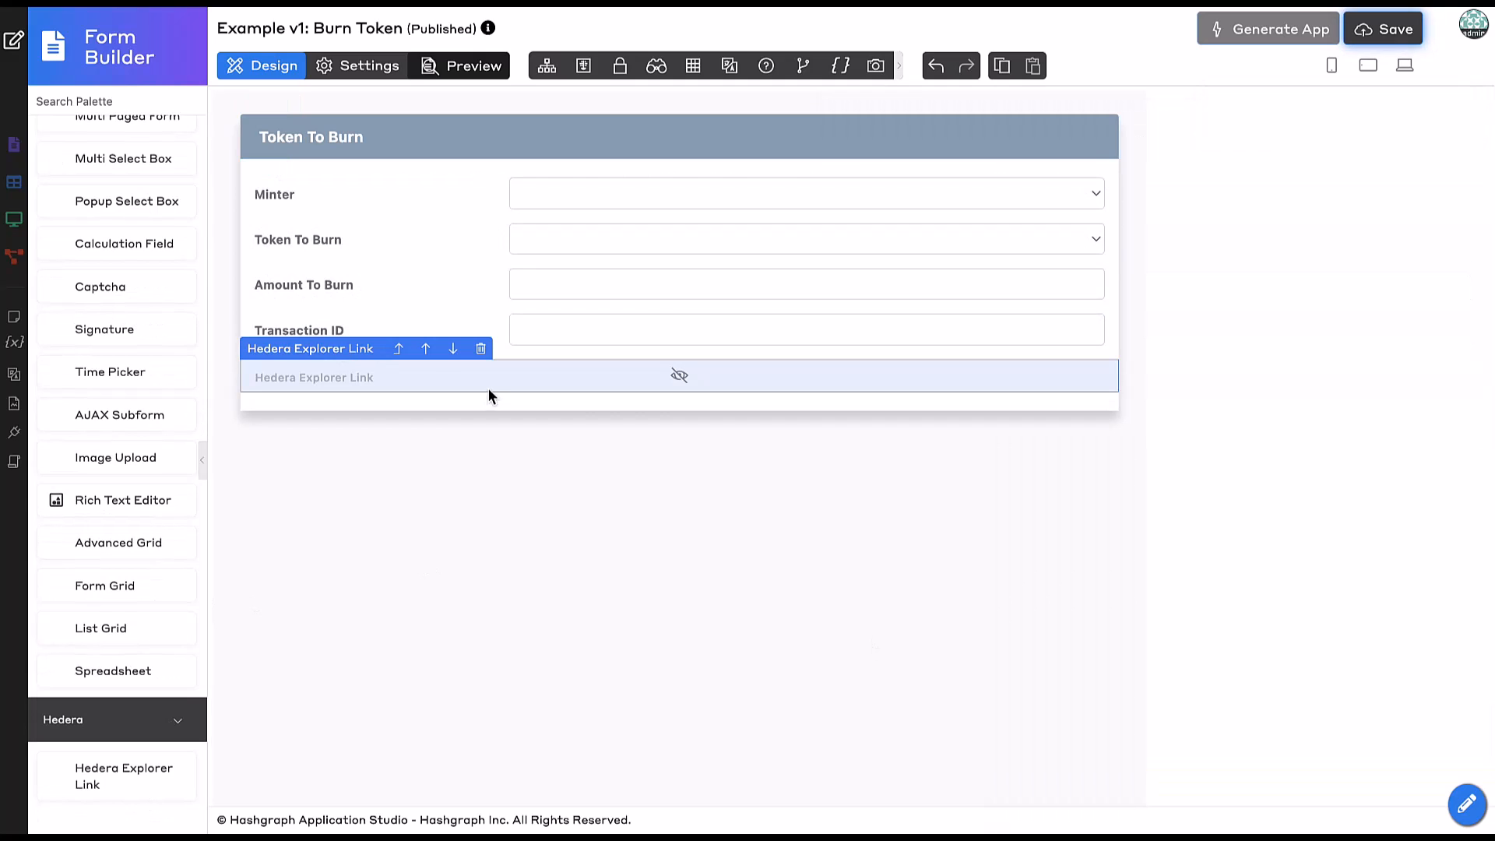
click(431, 377)
click(1139, 355)
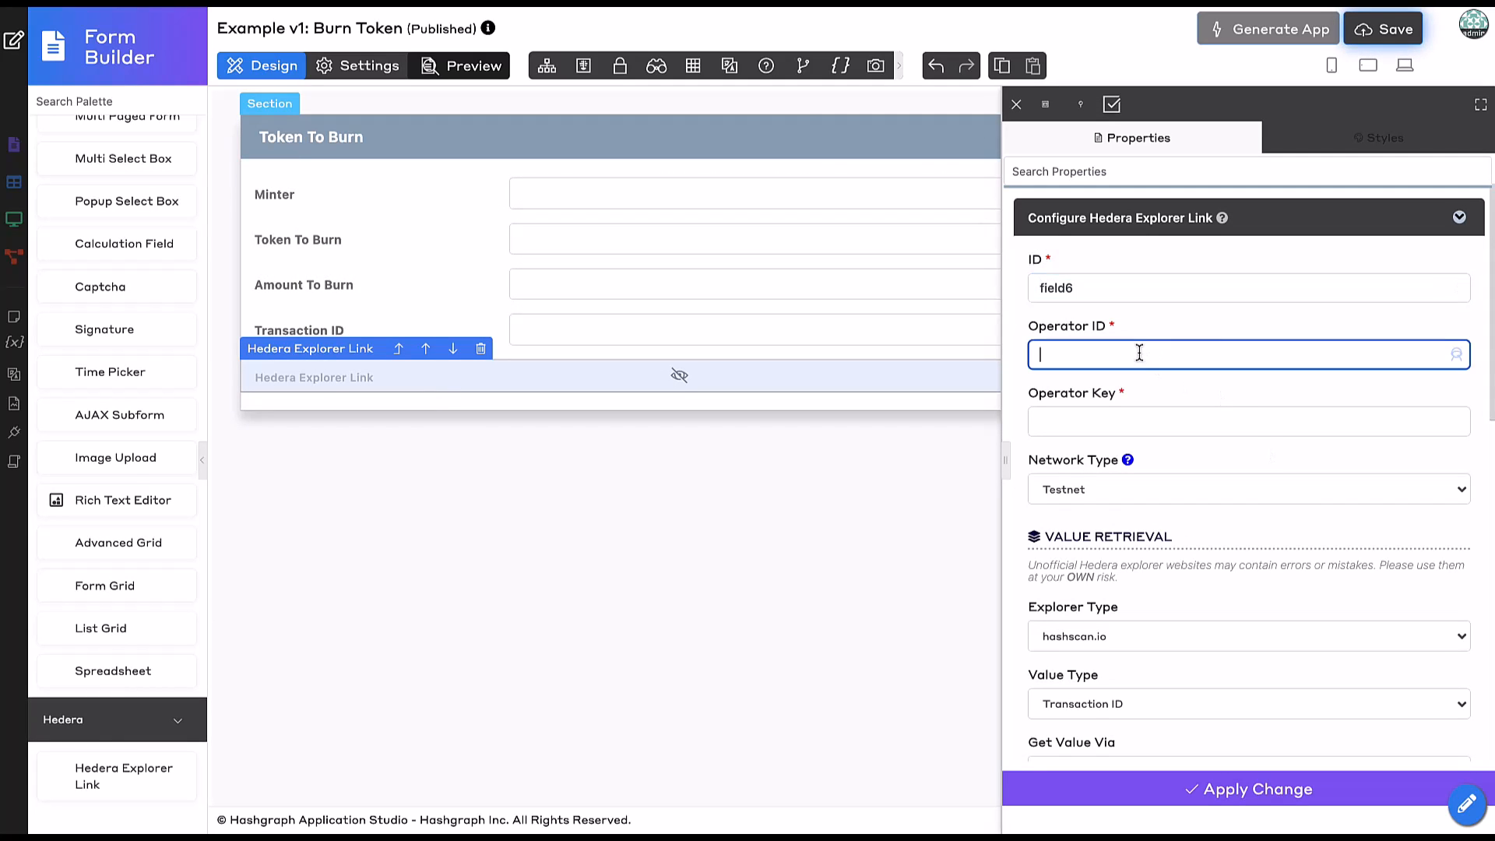
click(1457, 355)
click(762, 317)
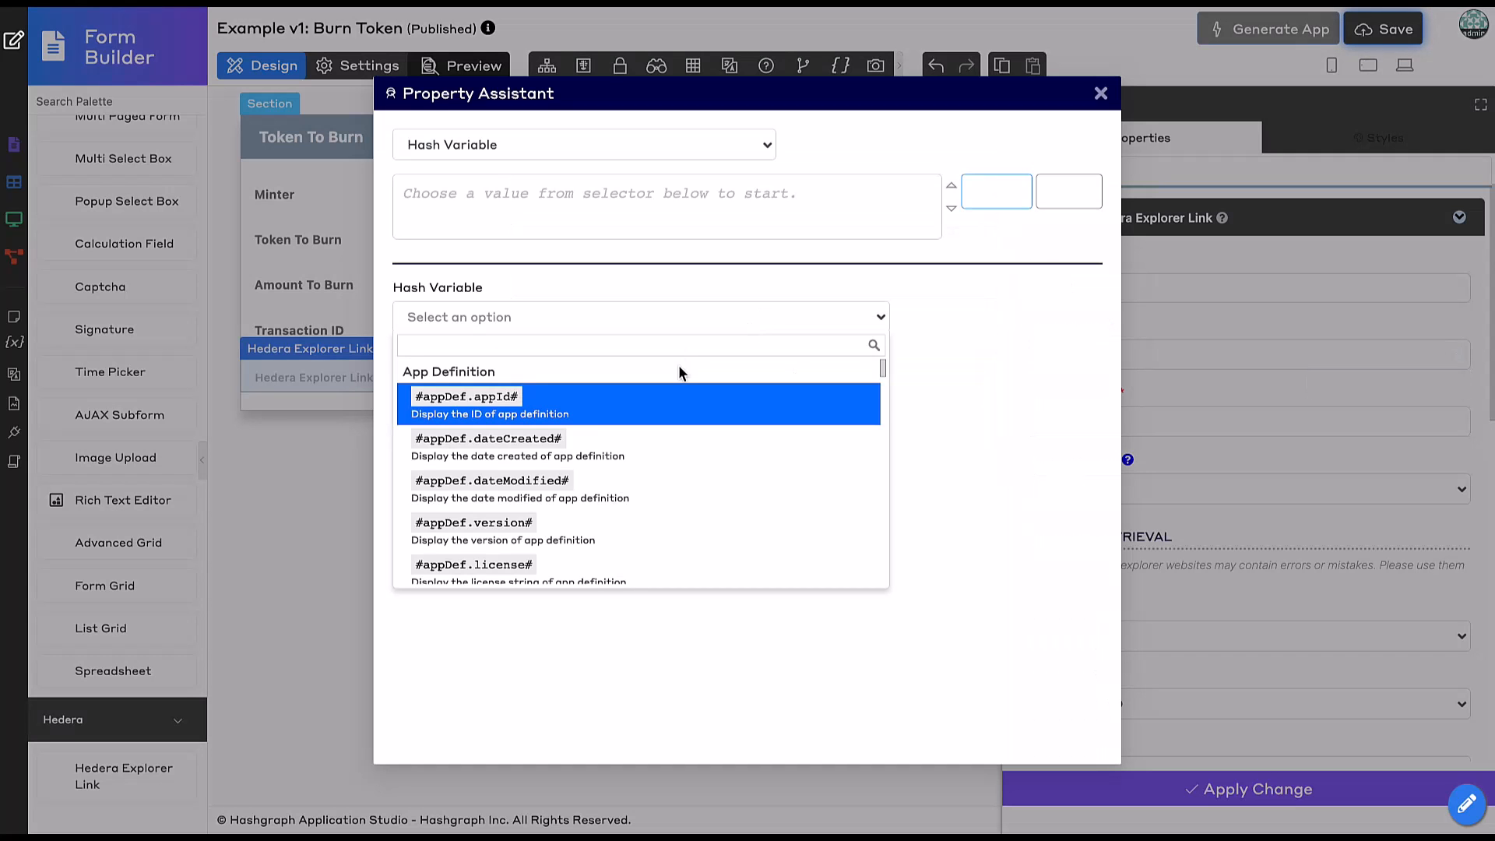
text(appva)
click(661, 403)
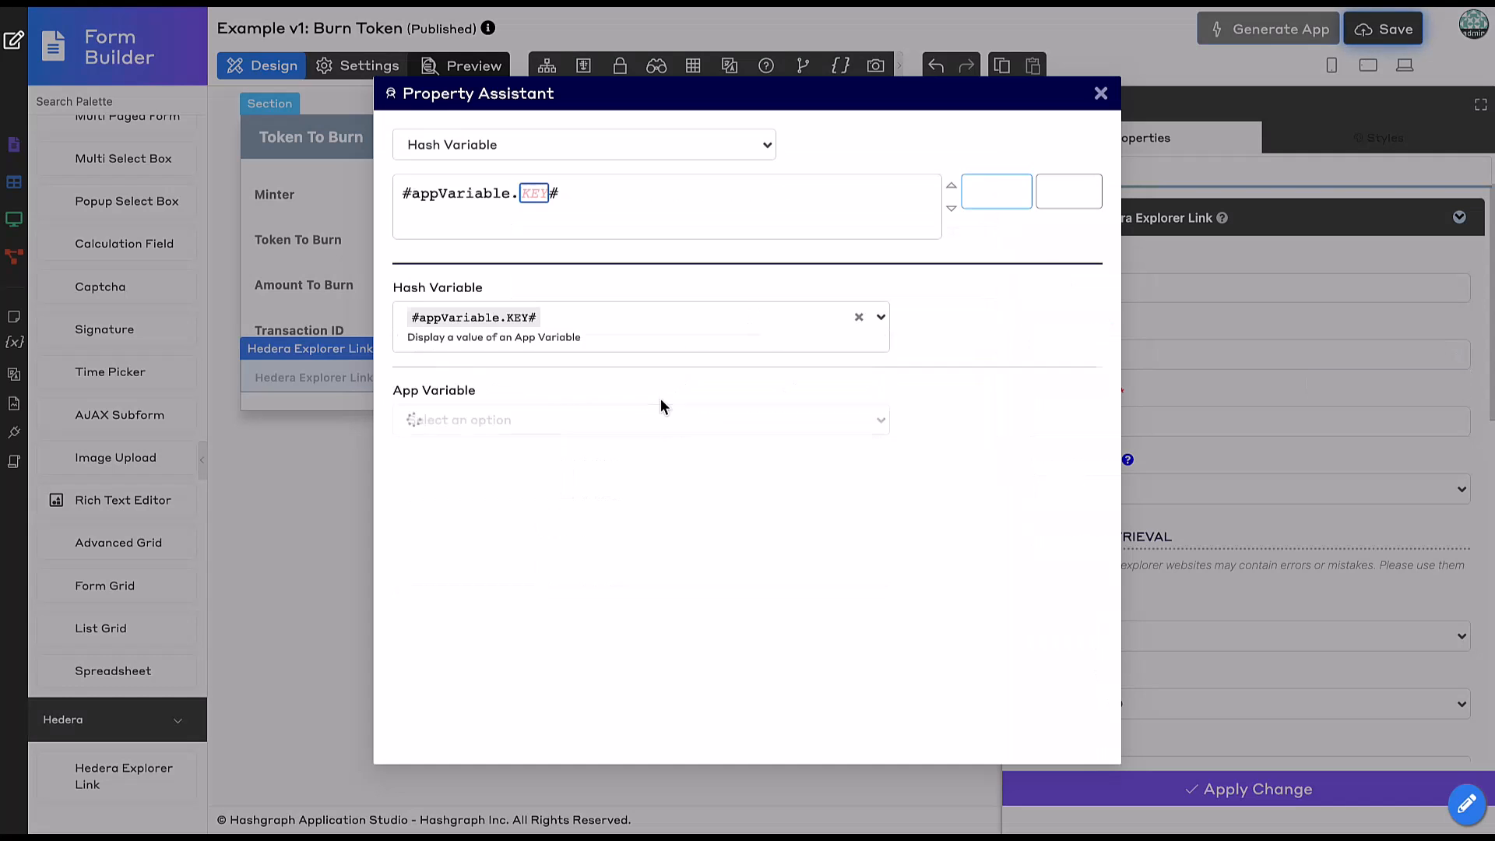
click(557, 420)
click(557, 475)
click(997, 190)
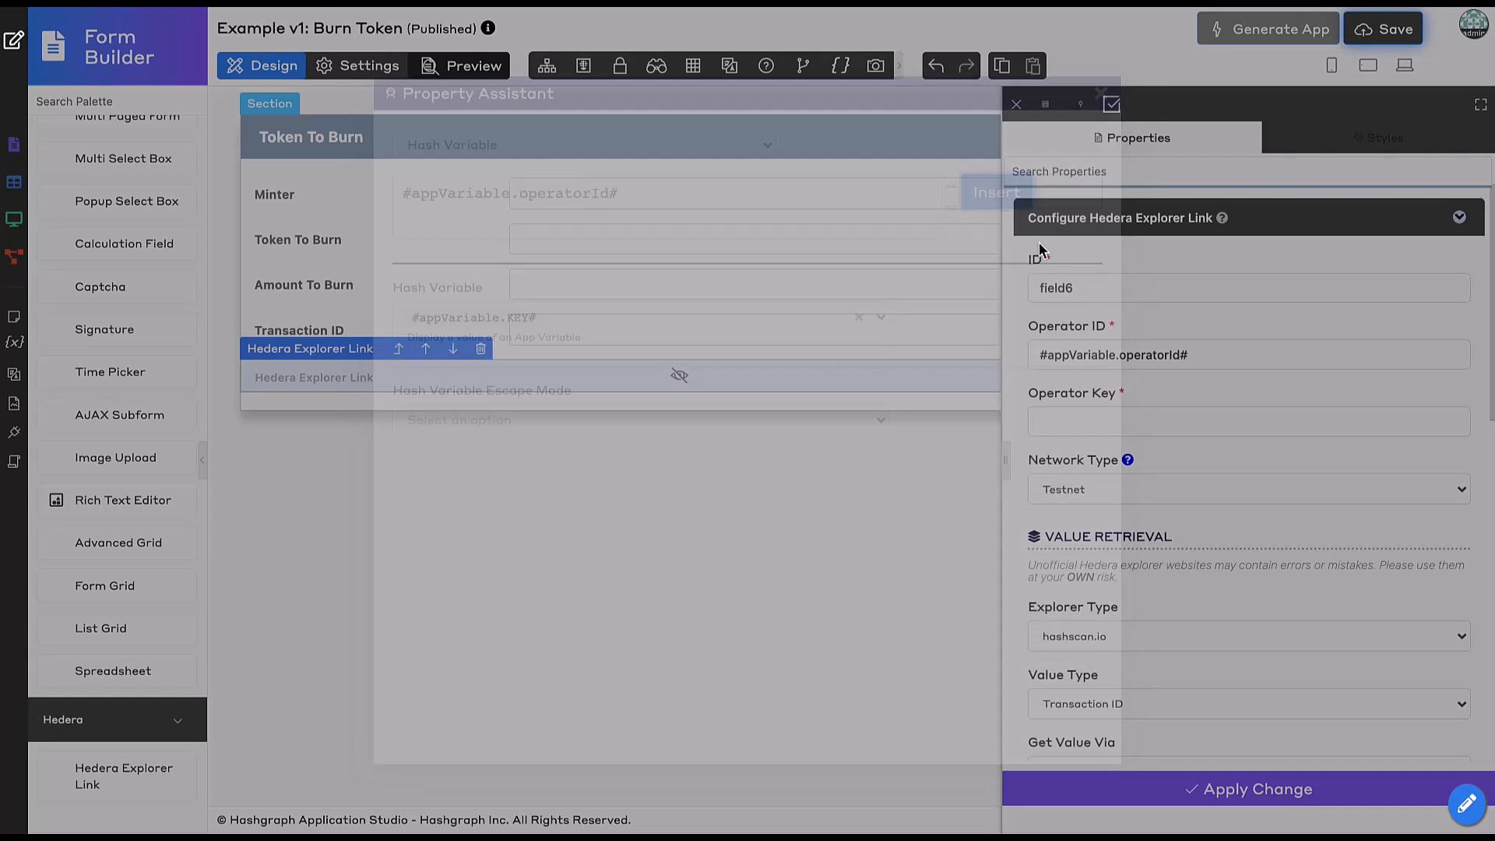
Fill Operator Key with the operator variable expression and set Field ID to transaction_id.
click(1169, 420)
text(#appVariable.operatorId#)
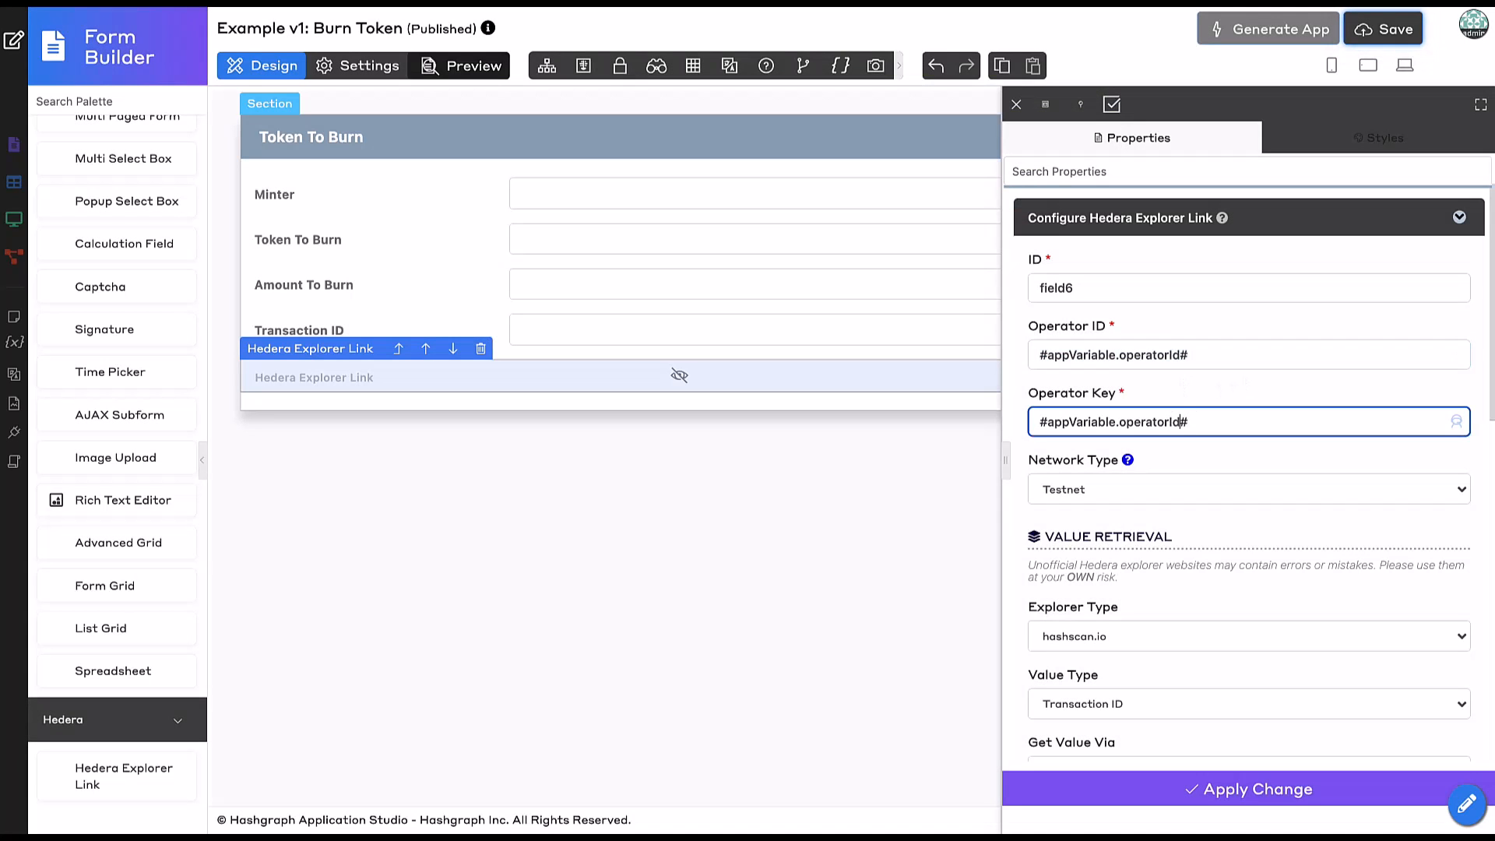
scroll(1287, 676, down, 3)
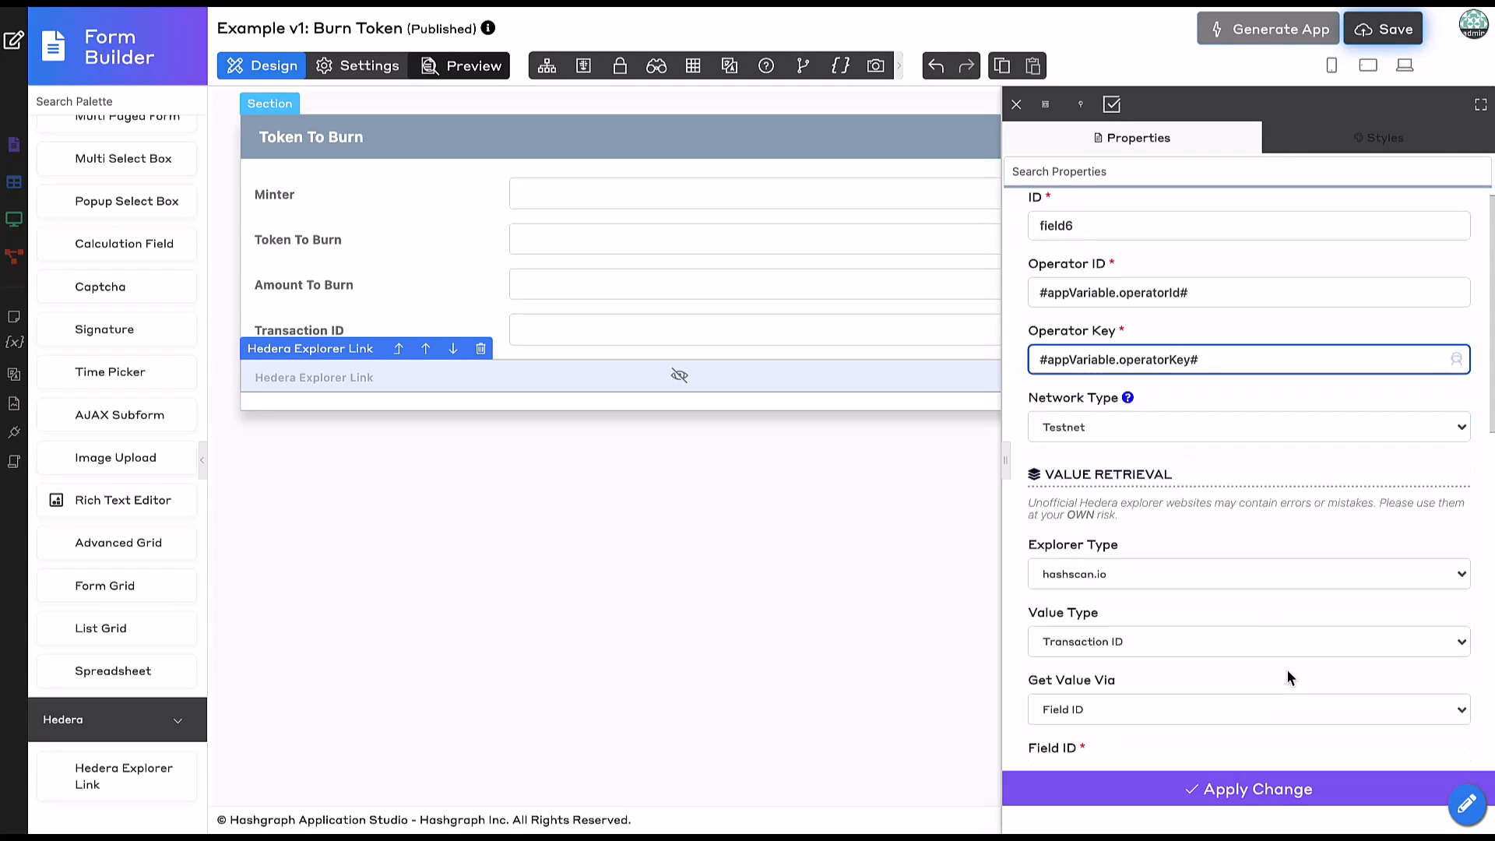
click(1117, 572)
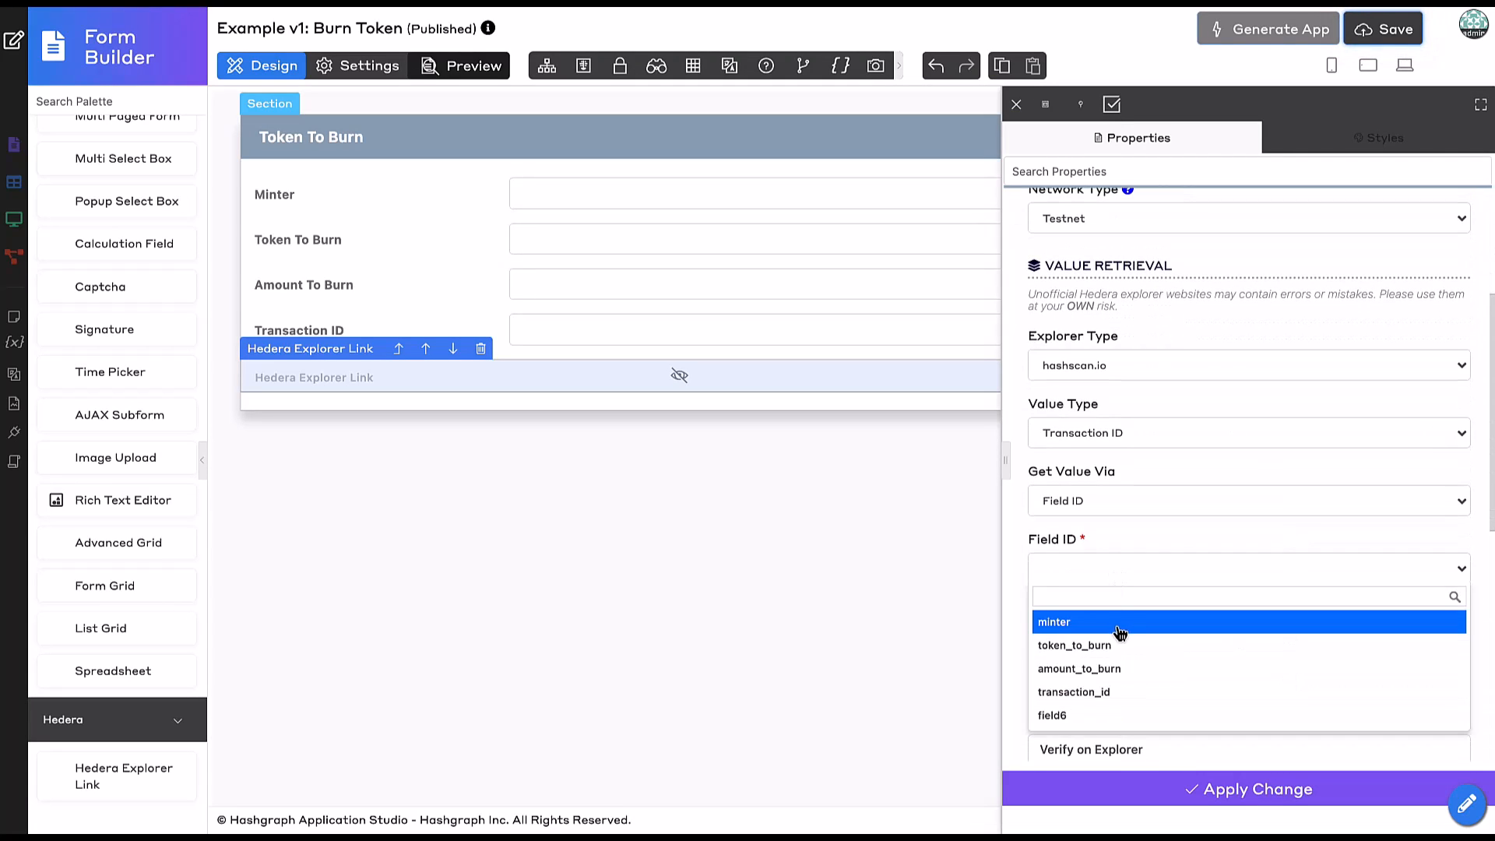
click(1108, 692)
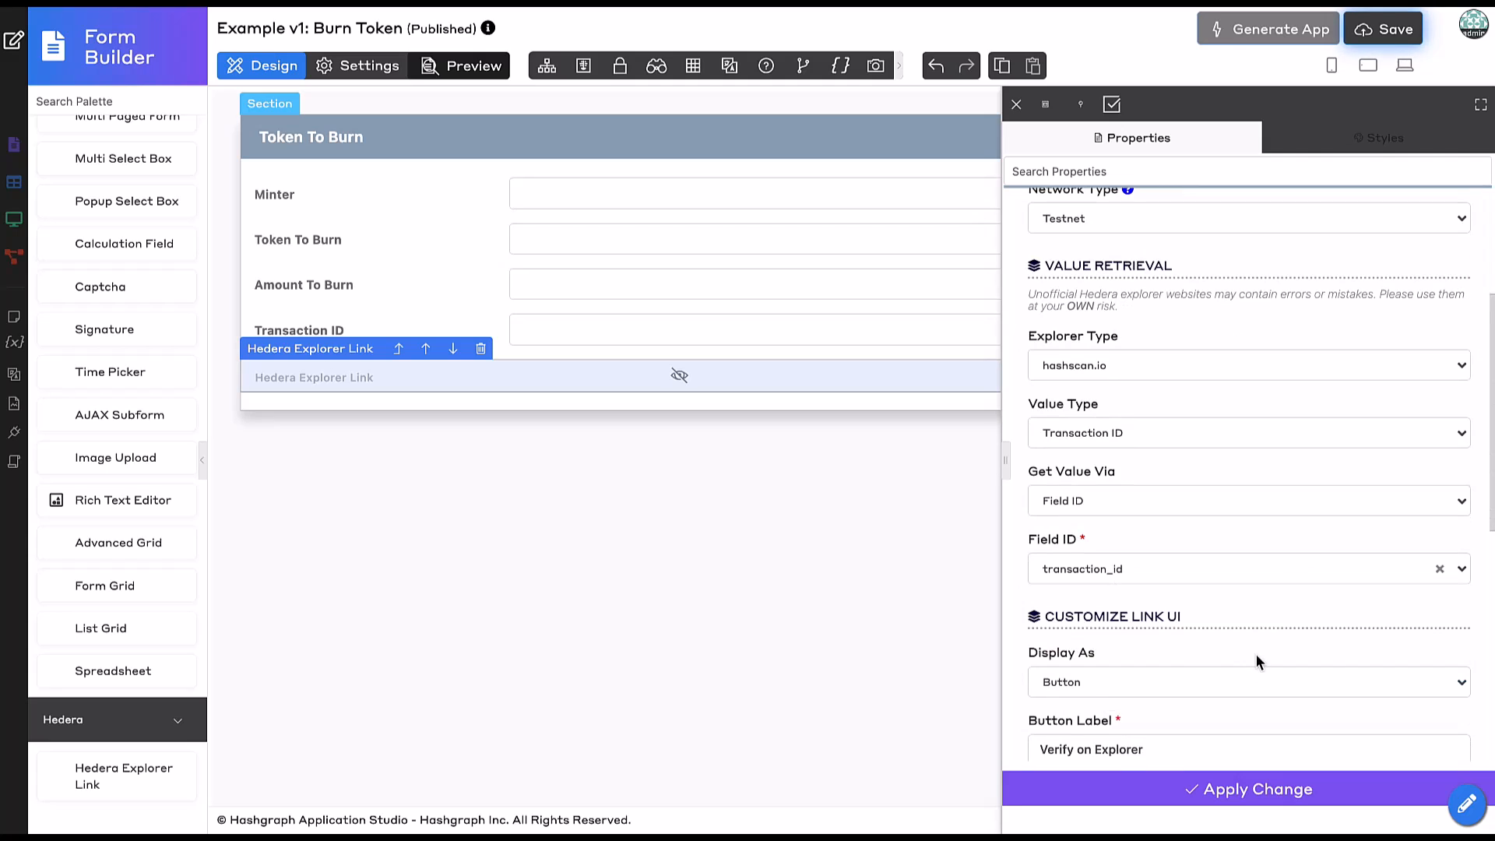
Label the link Verify on Hashscan, disable it on invalid values, and apply.
scroll(1255, 654, down, 3)
double_click(1134, 496)
text(Hashscan)
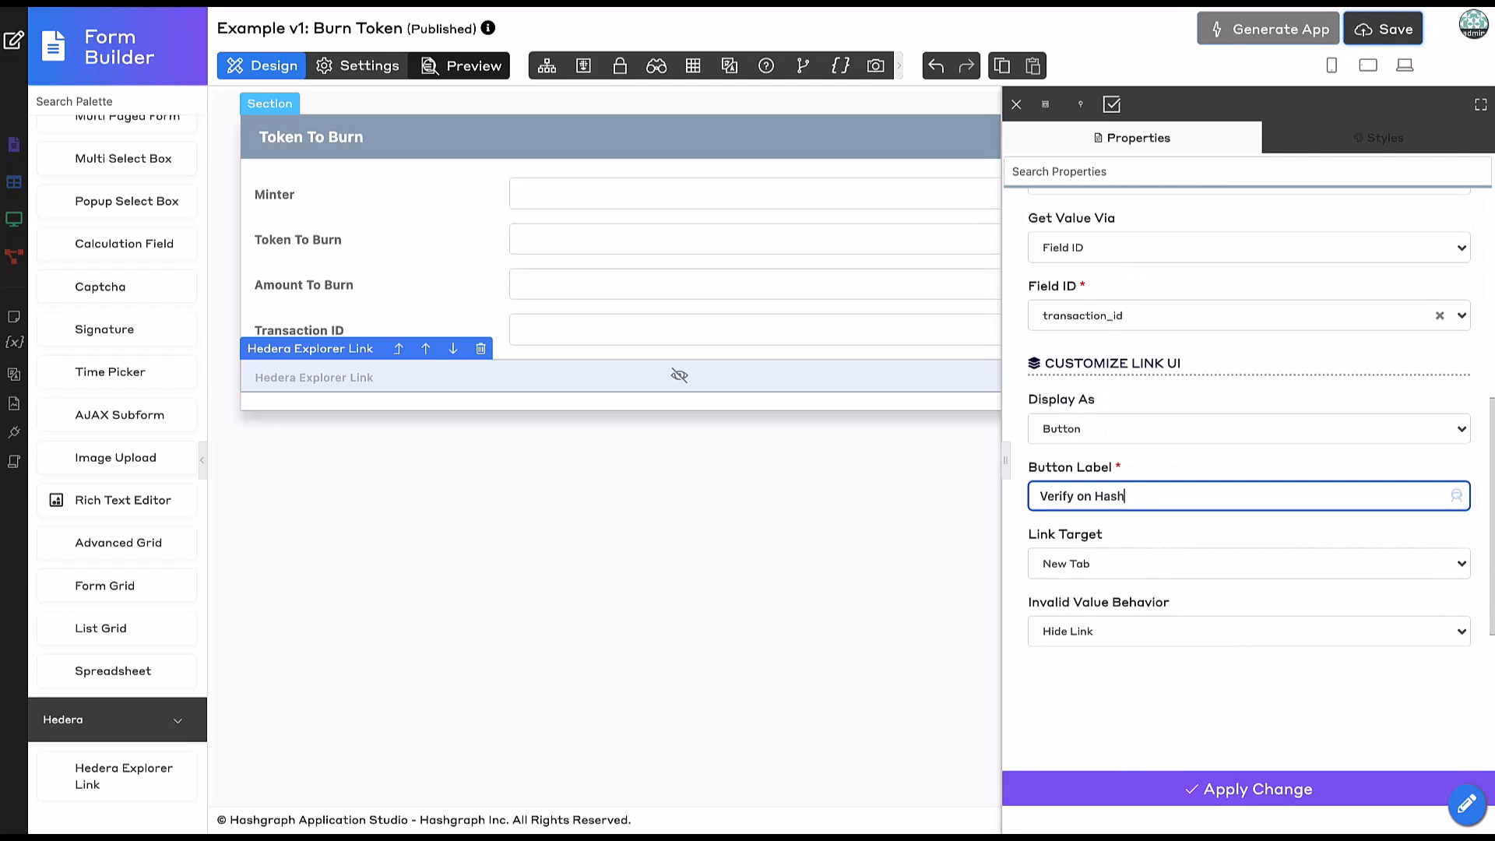
click(1136, 637)
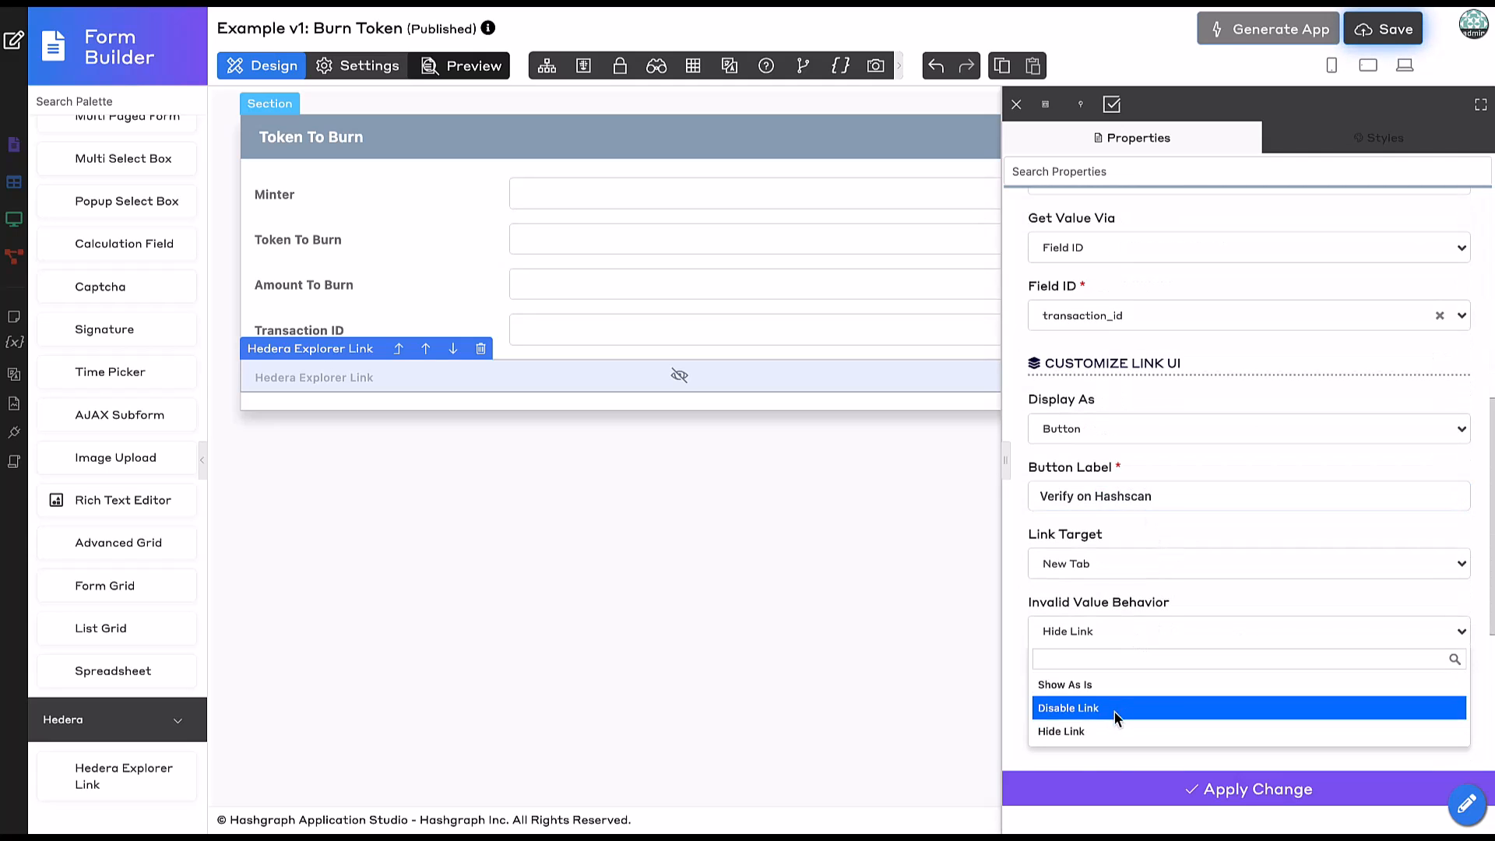
click(1118, 707)
click(1139, 798)
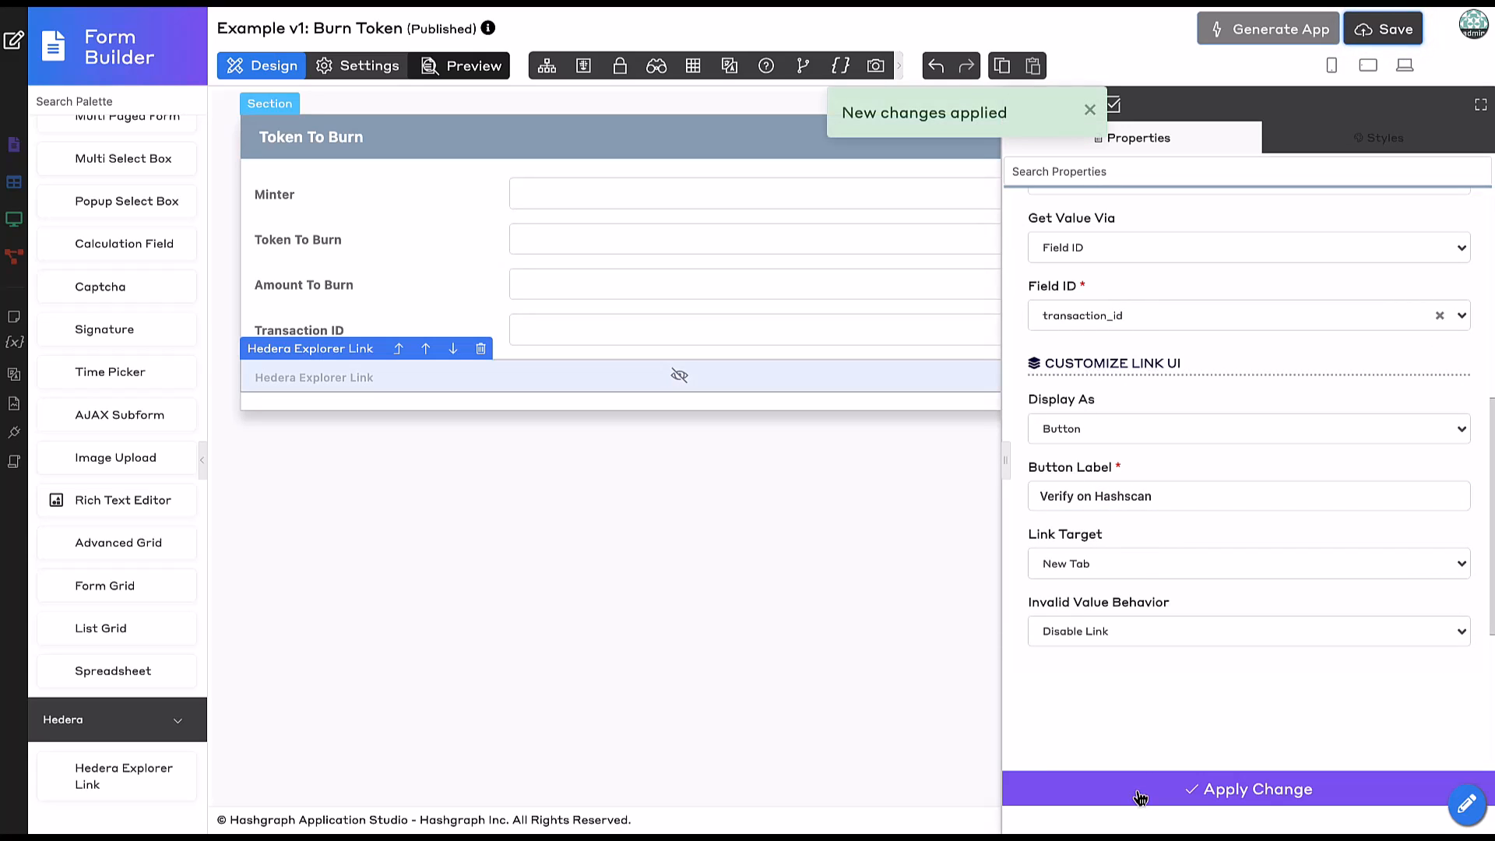
click(856, 447)
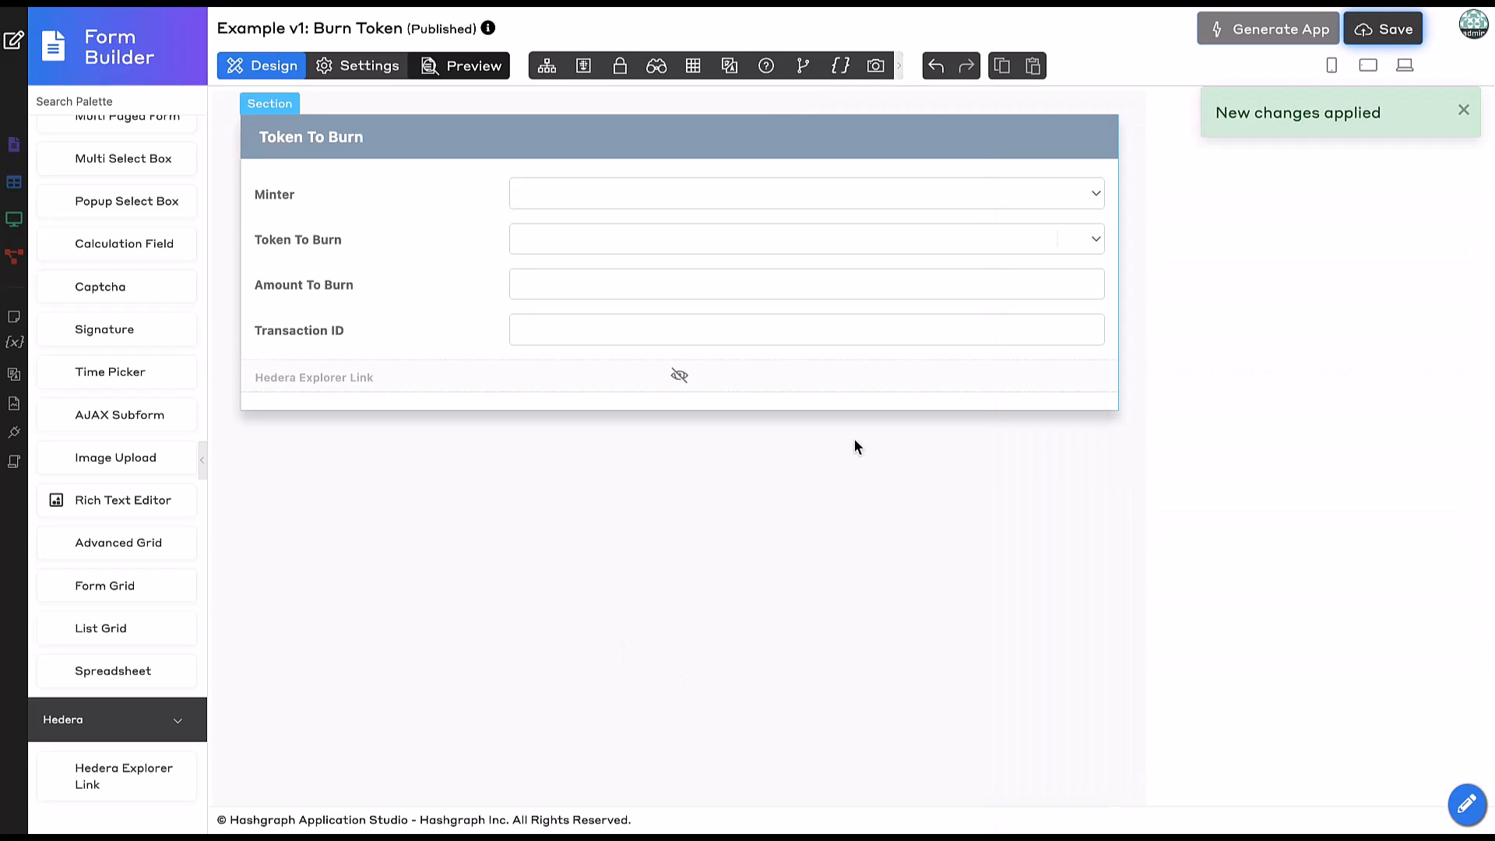
Save the Burn Token form, generate a CRUD from it, and close the generator.
click(1378, 31)
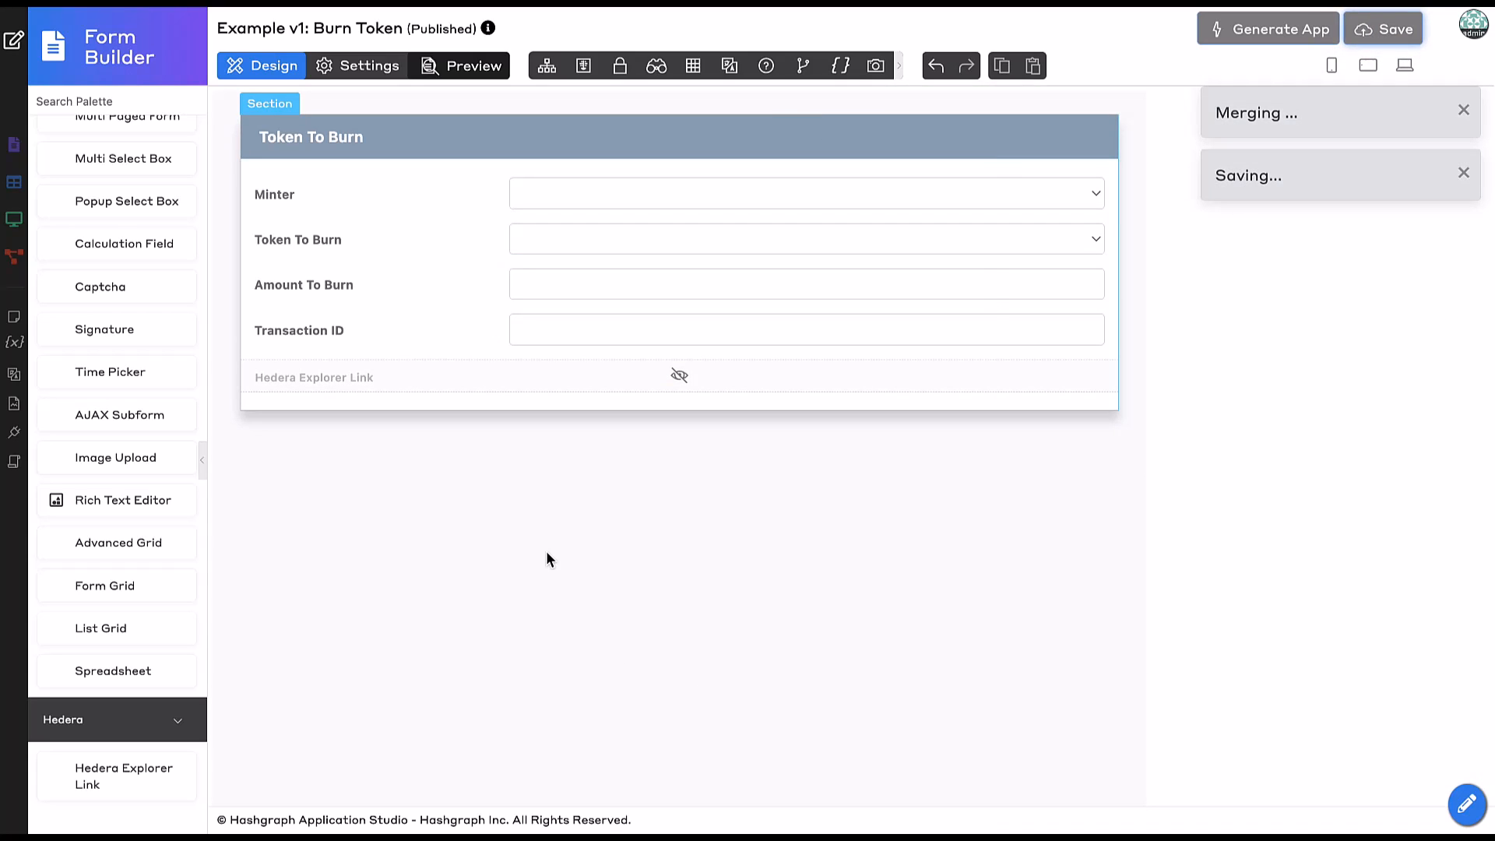
click(1232, 37)
click(185, 249)
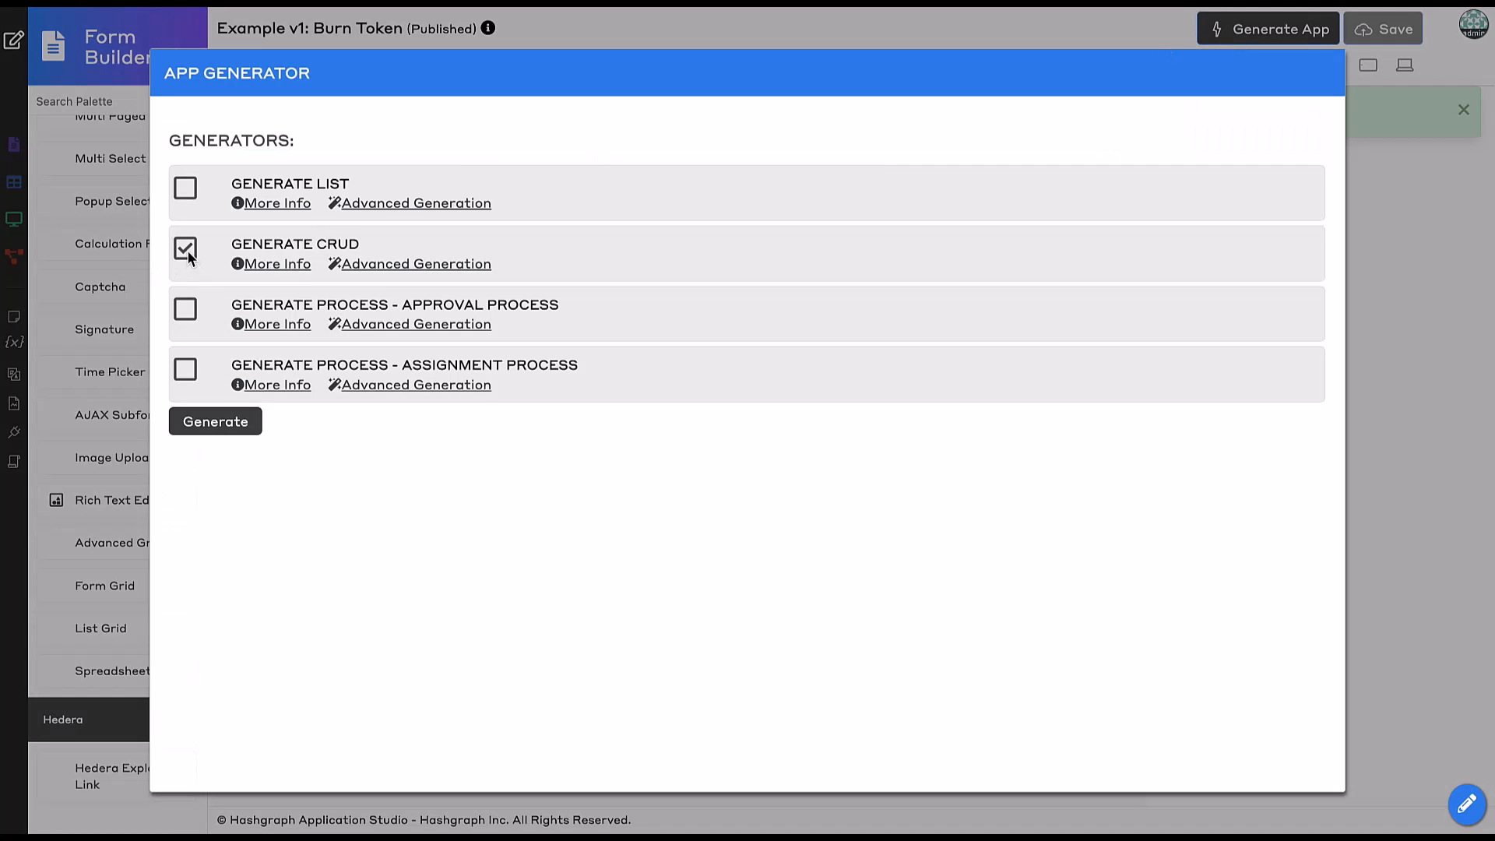
click(234, 422)
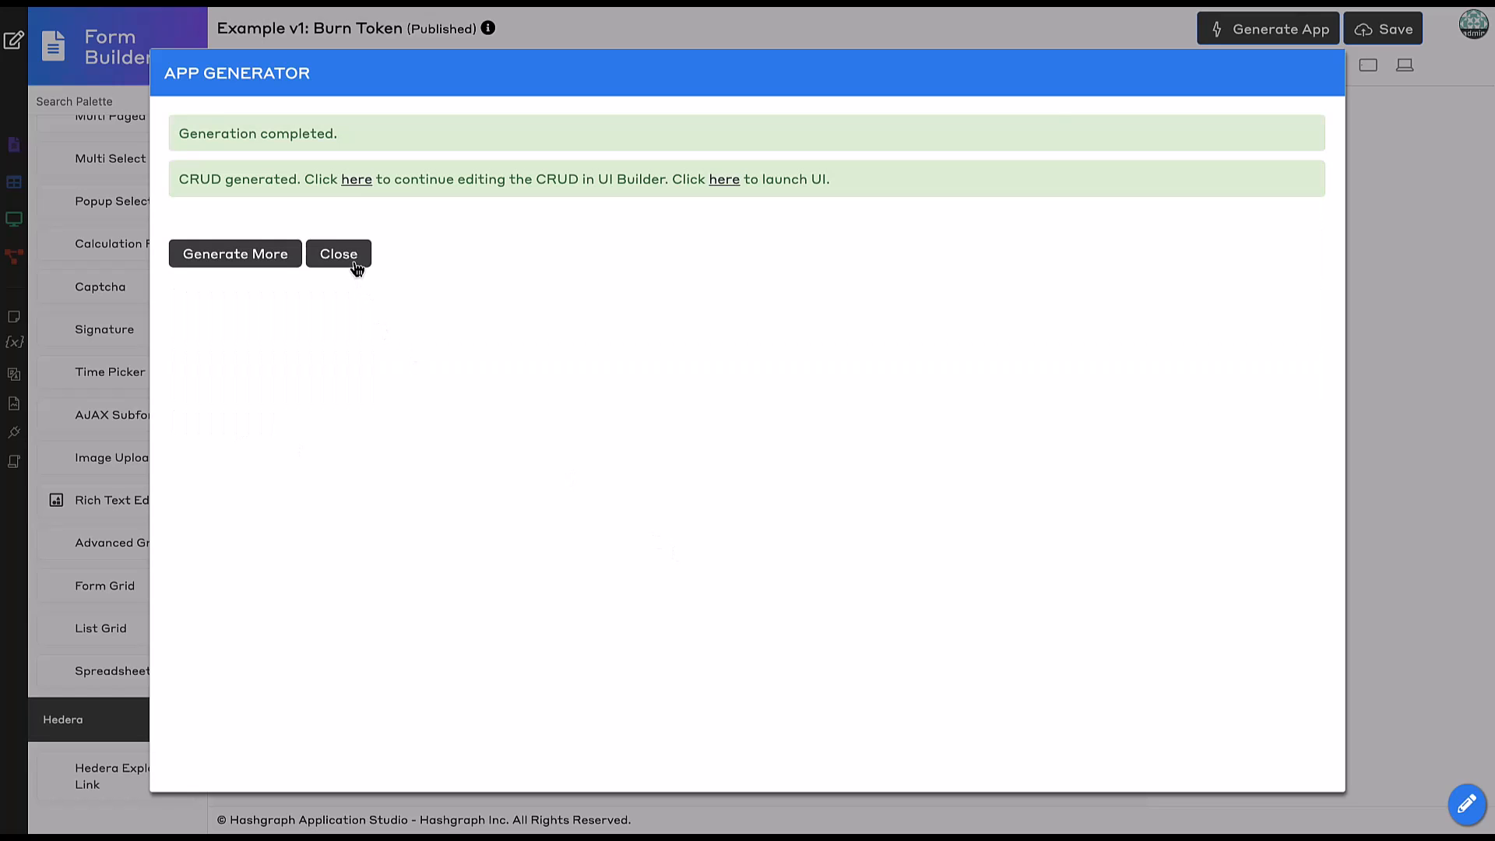
click(355, 263)
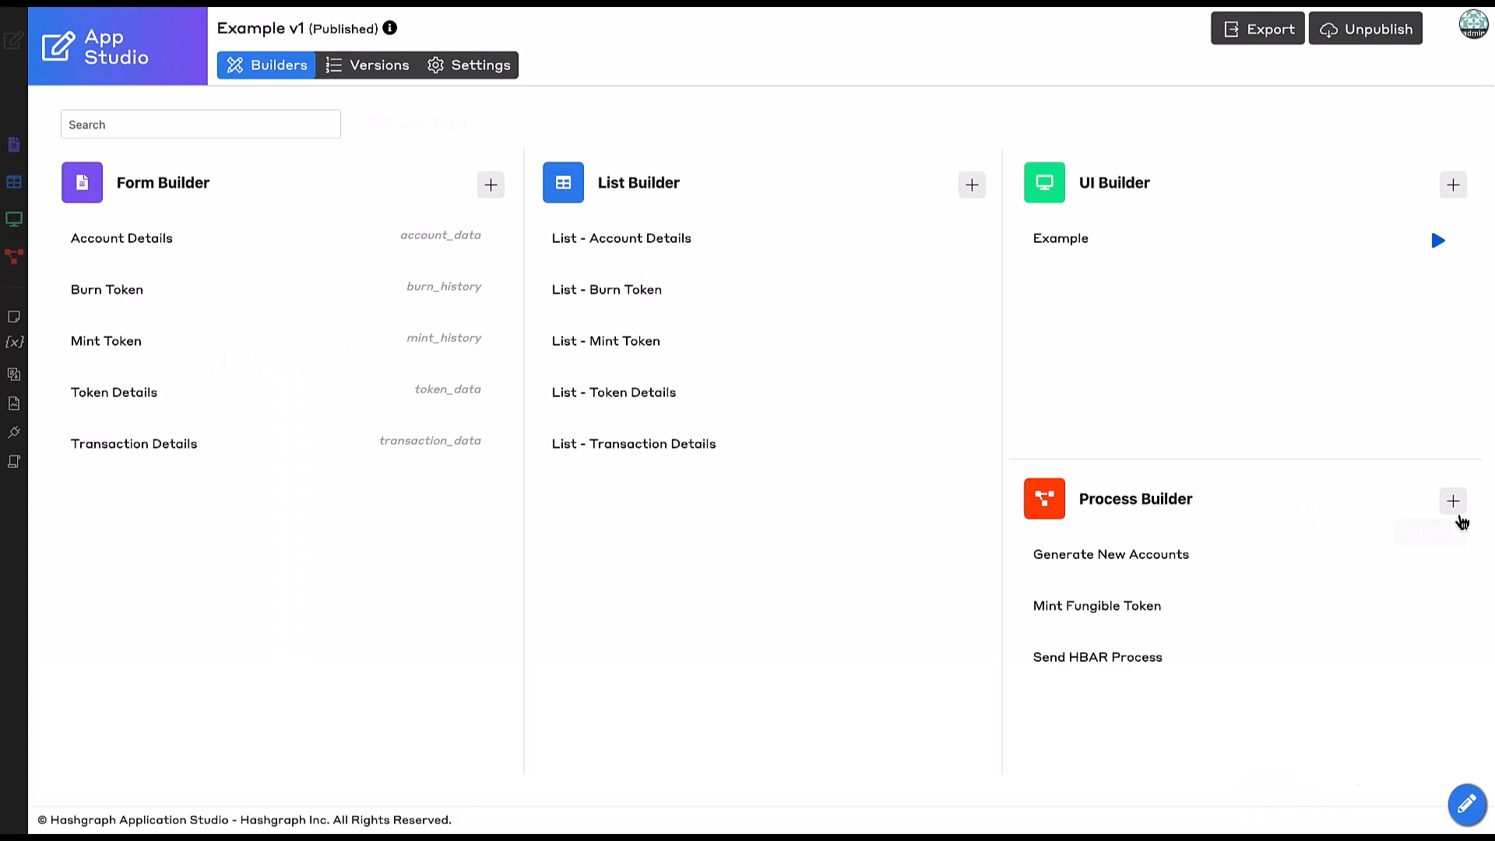
Create a new process with ID burnFungibleToken, name Burn Fungible Token, and a txid variable.
click(1456, 507)
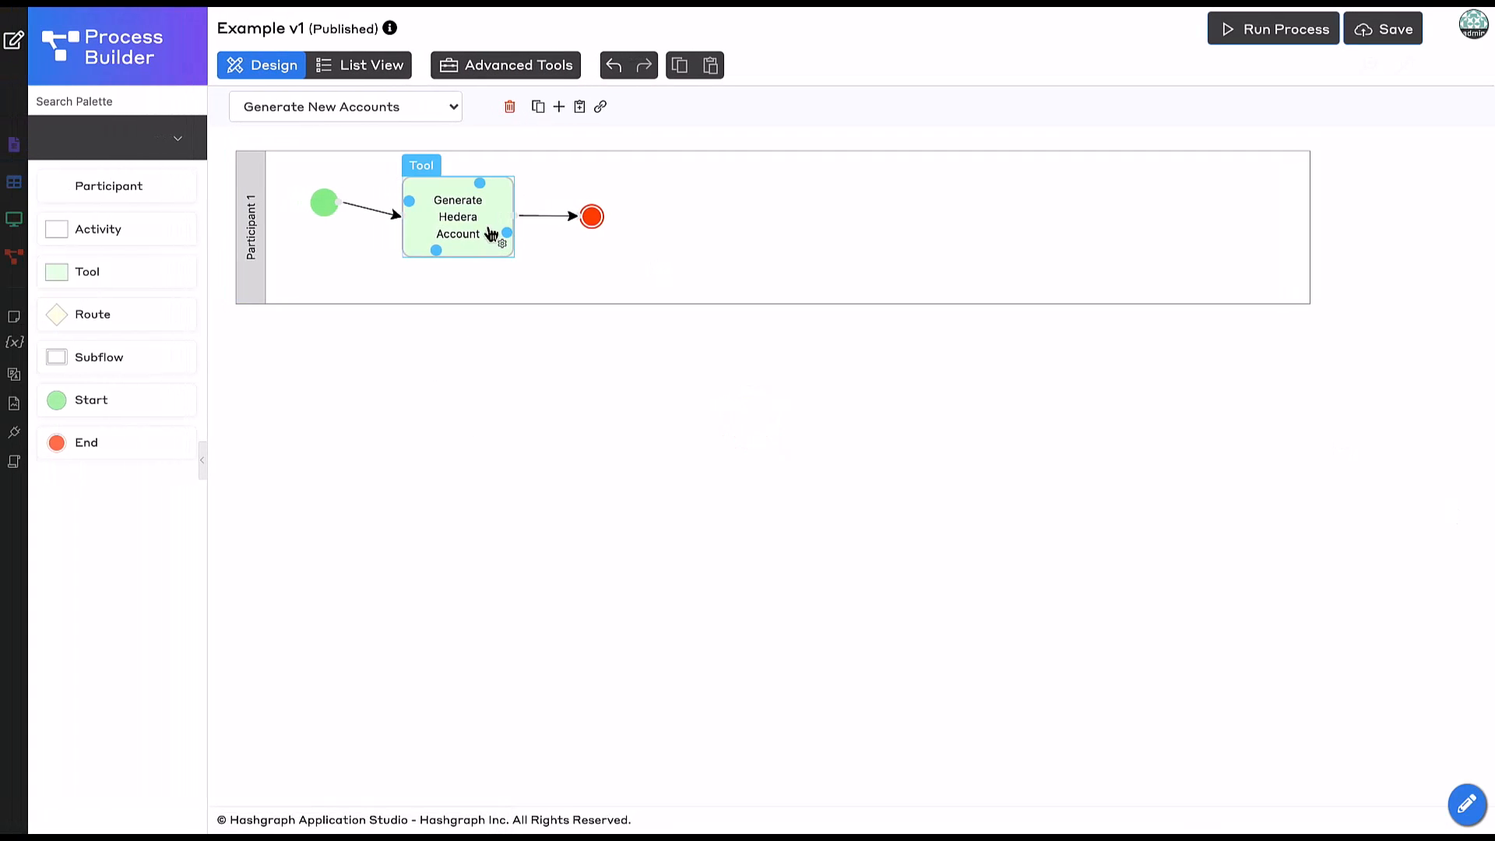
click(559, 107)
click(500, 107)
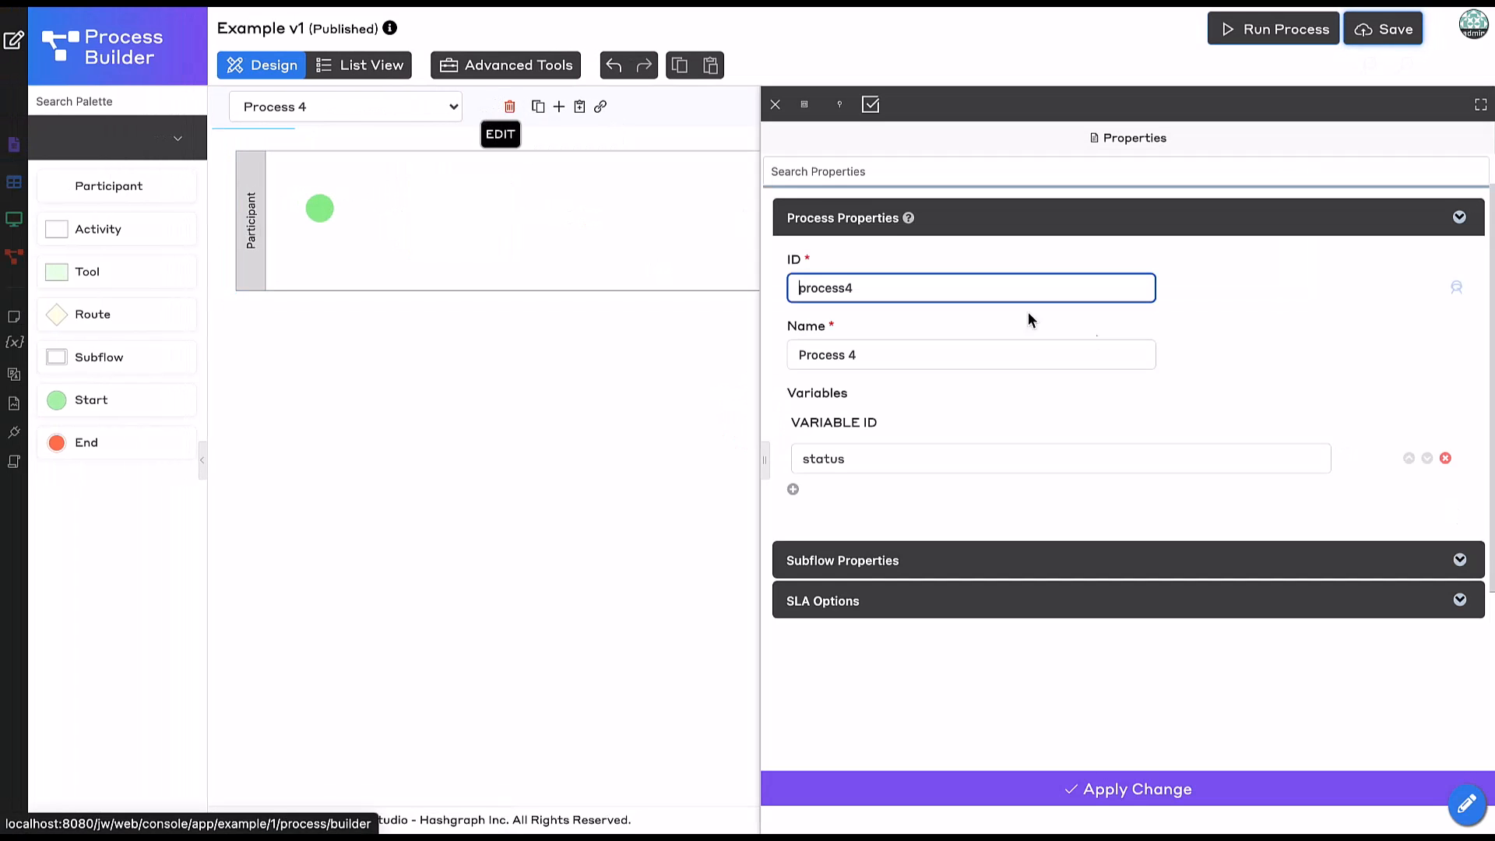
double_click(946, 282)
text(burnFungibleToken)
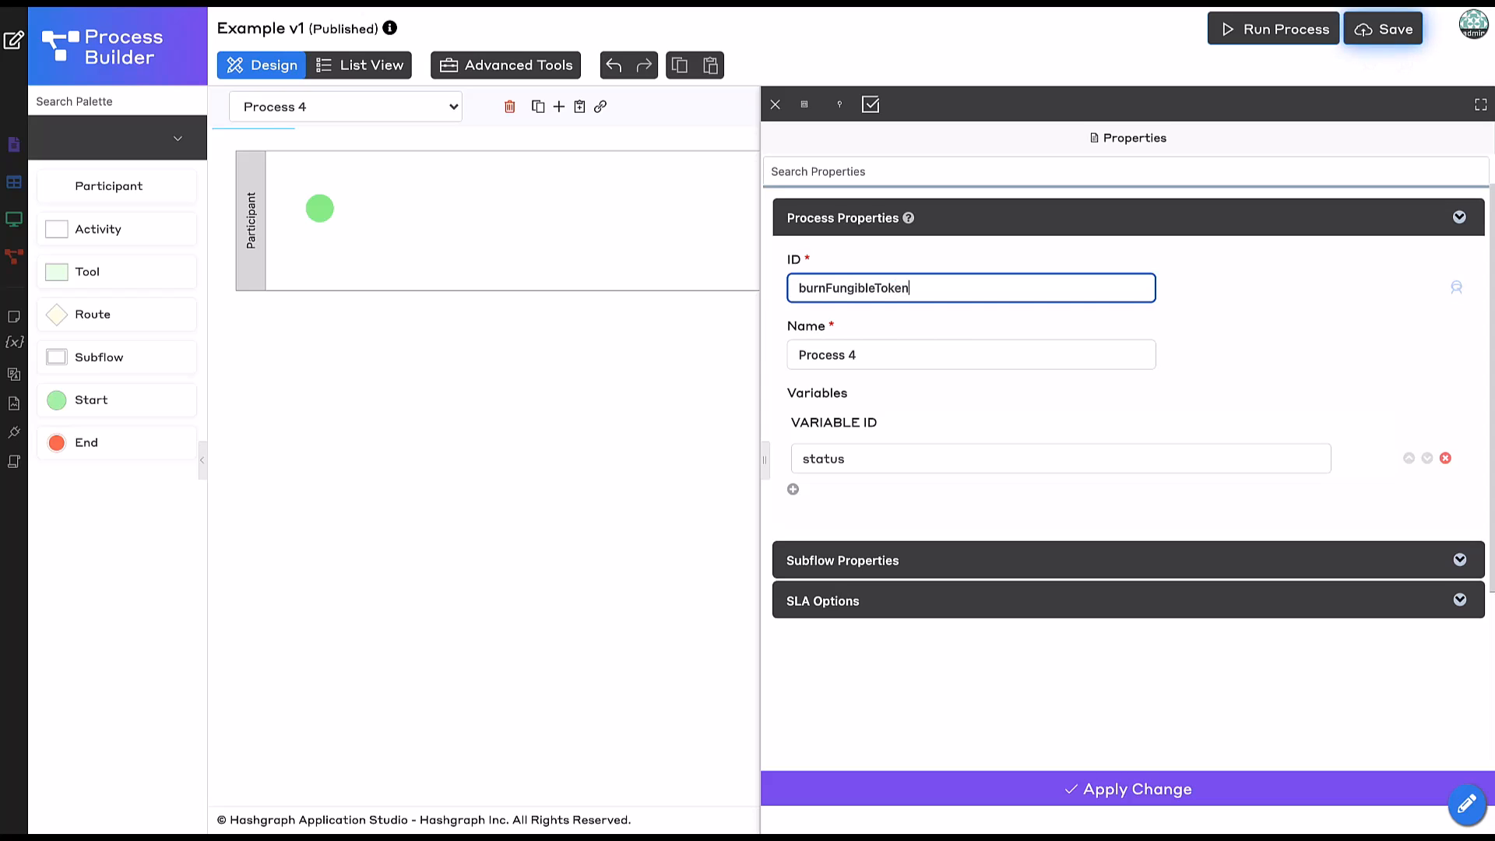
click(937, 355)
key(ctrl+a)
text(Bur)
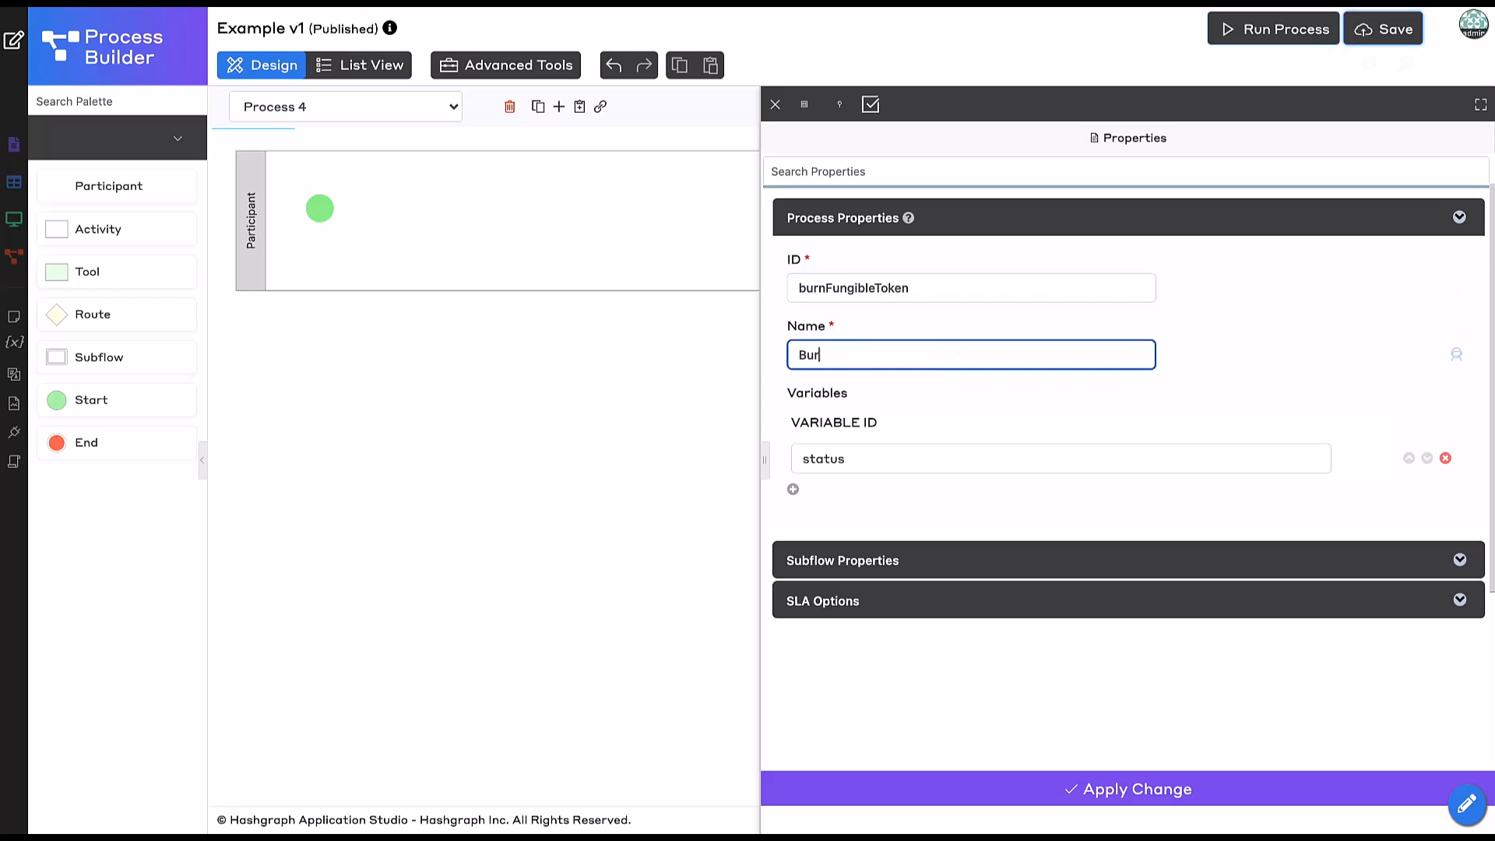
text(n Fungible Token)
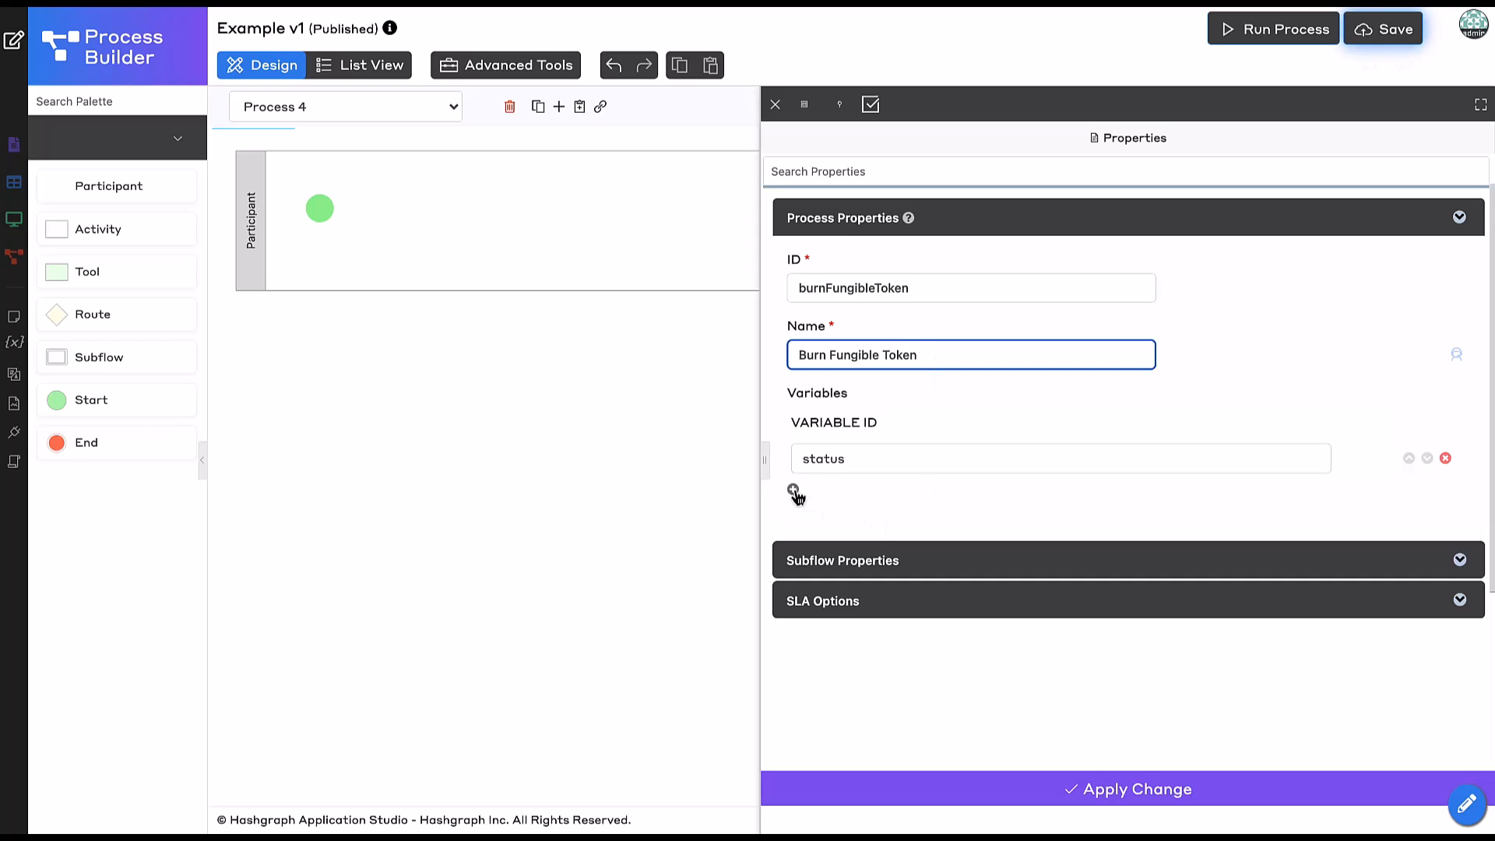
click(794, 491)
click(820, 497)
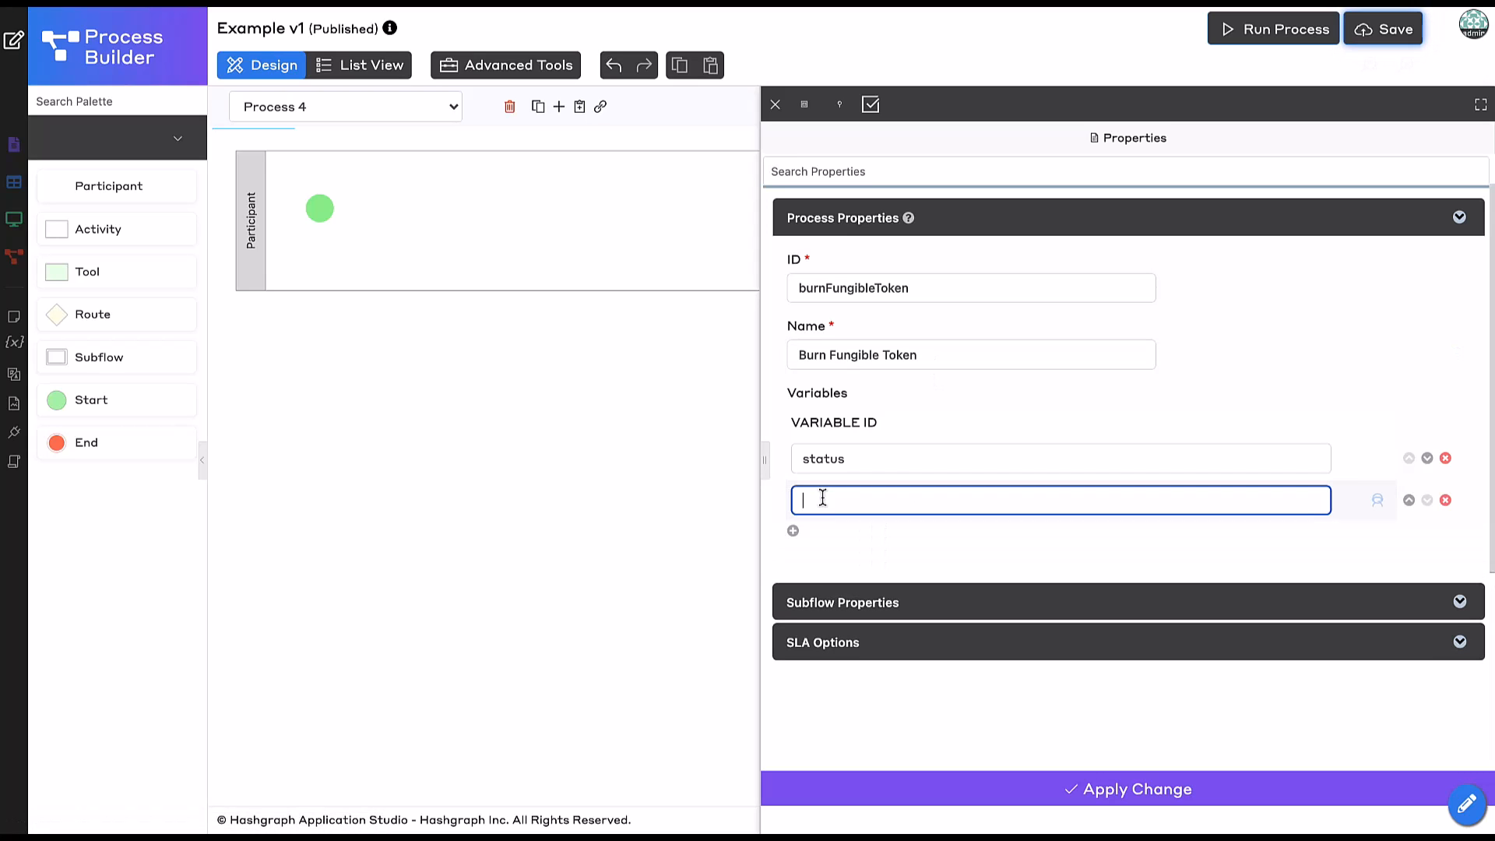
click(947, 792)
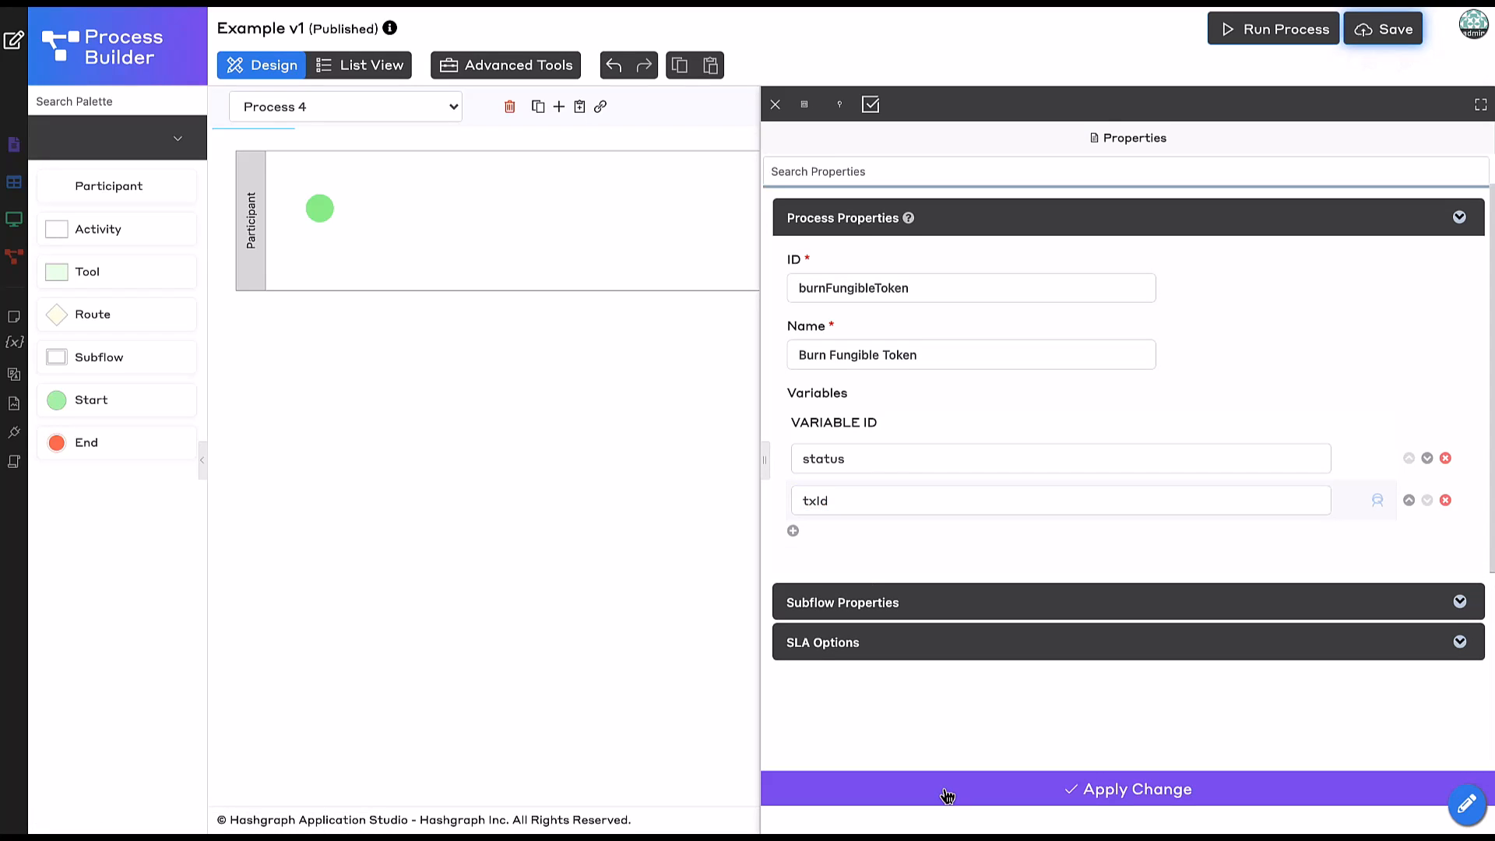
Set the participant lane's ID to burner and name to Burner.
click(238, 162)
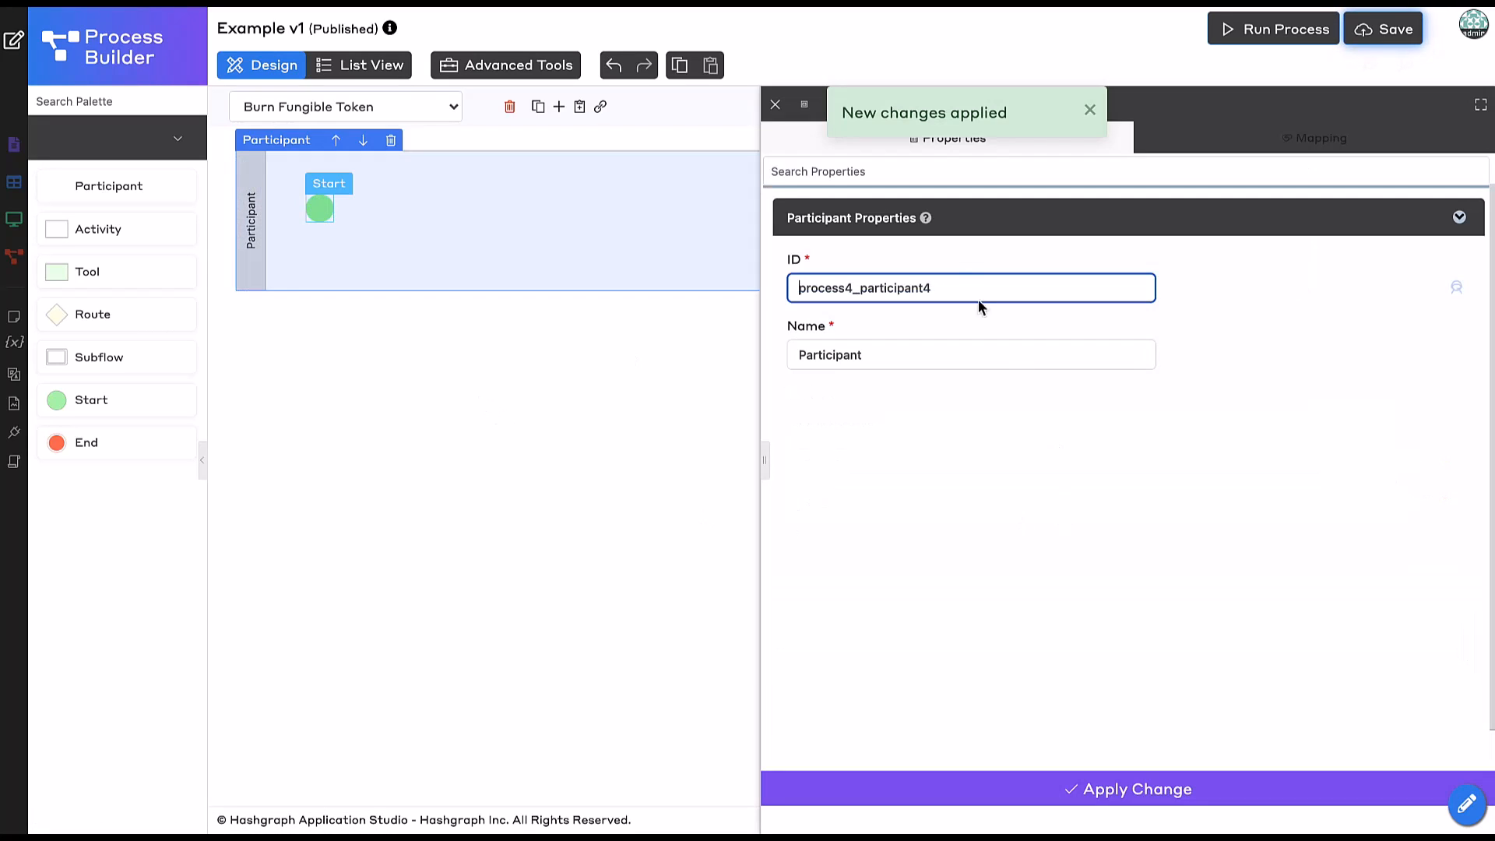
key(ctrl+a)
text(burner)
key(Tab)
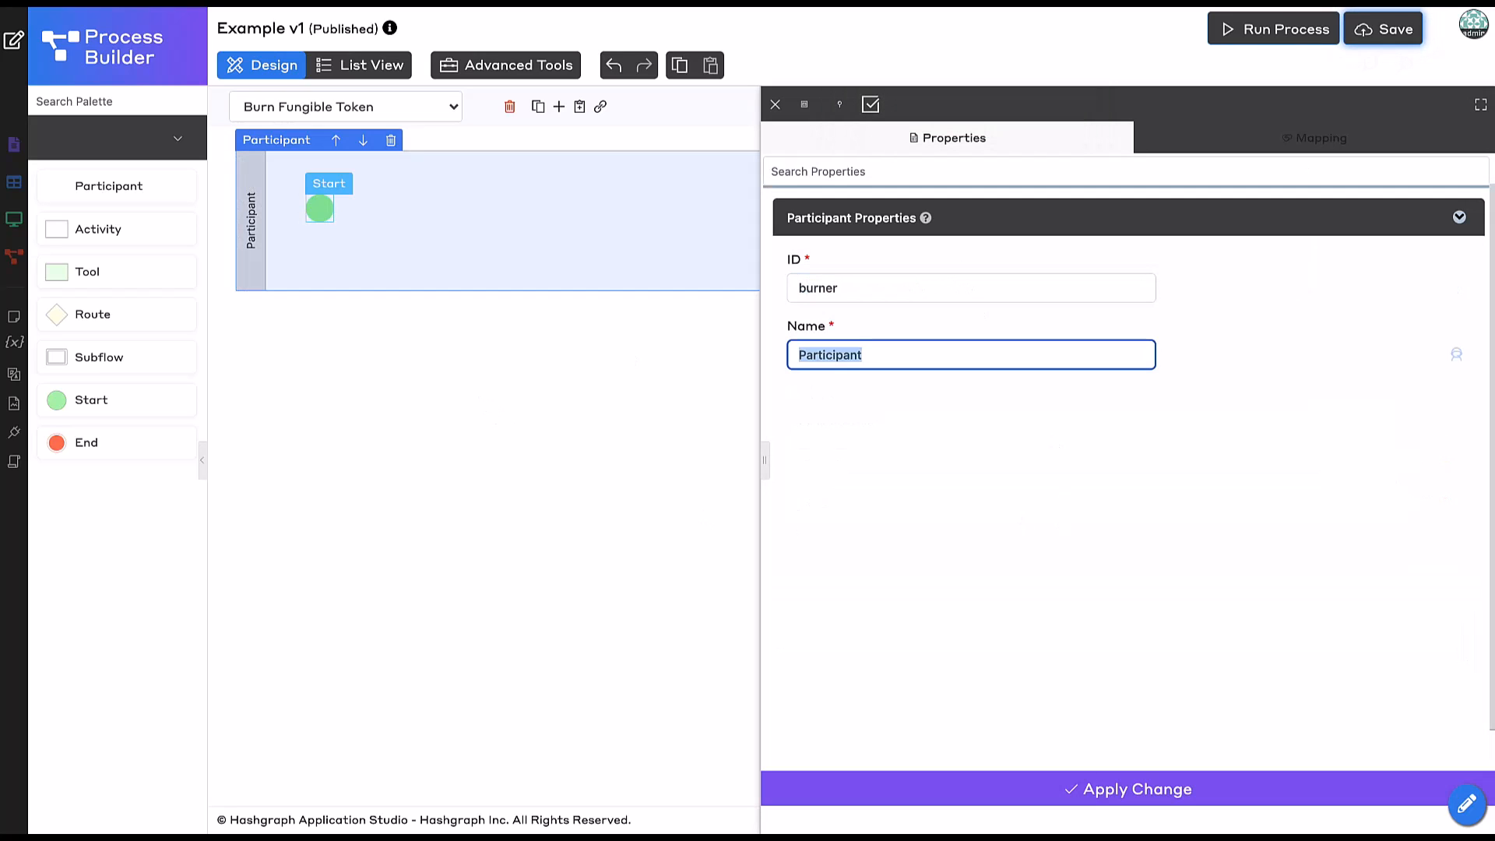
text(Burner)
click(850, 788)
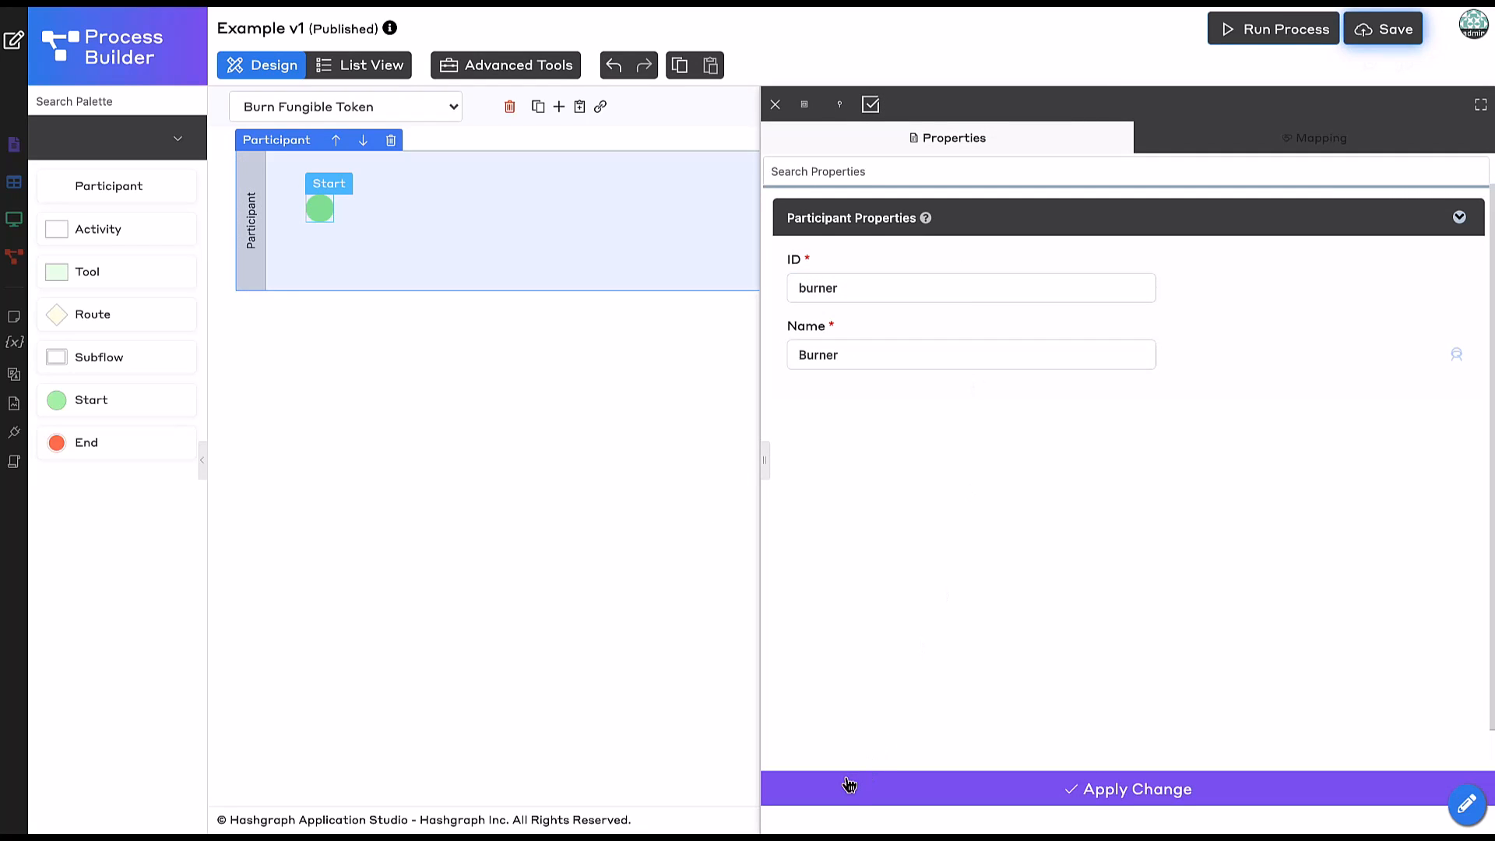
Chain Start to Tool 1, Tool 2 and an End node, aligning Tool 2 with Tool 1.
drag(327, 207, 437, 213)
click(436, 181)
drag(524, 257, 615, 260)
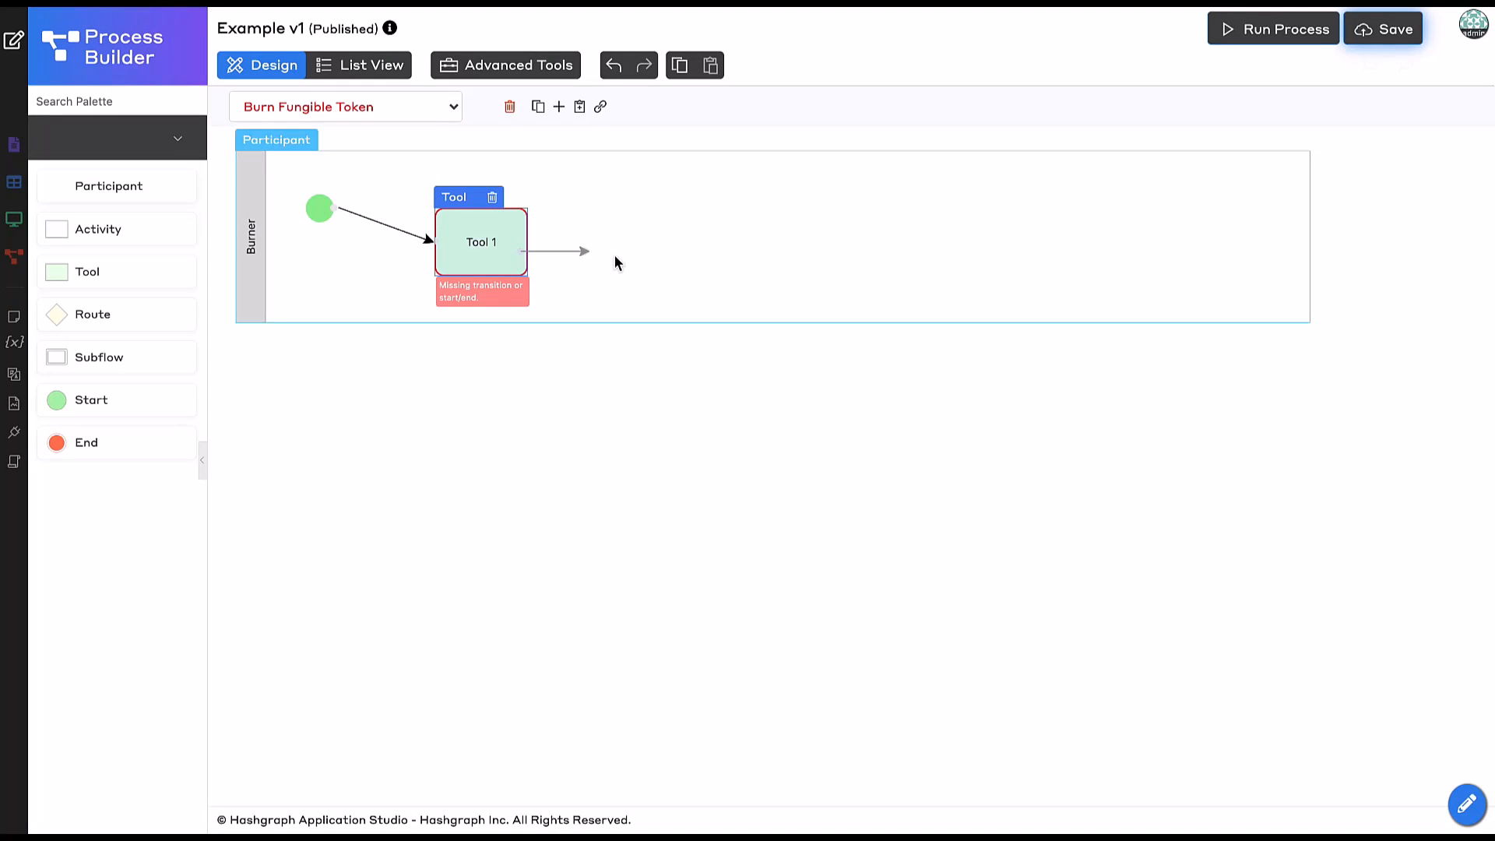
click(616, 215)
drag(704, 290, 818, 285)
click(825, 331)
drag(691, 297, 692, 256)
click(819, 258)
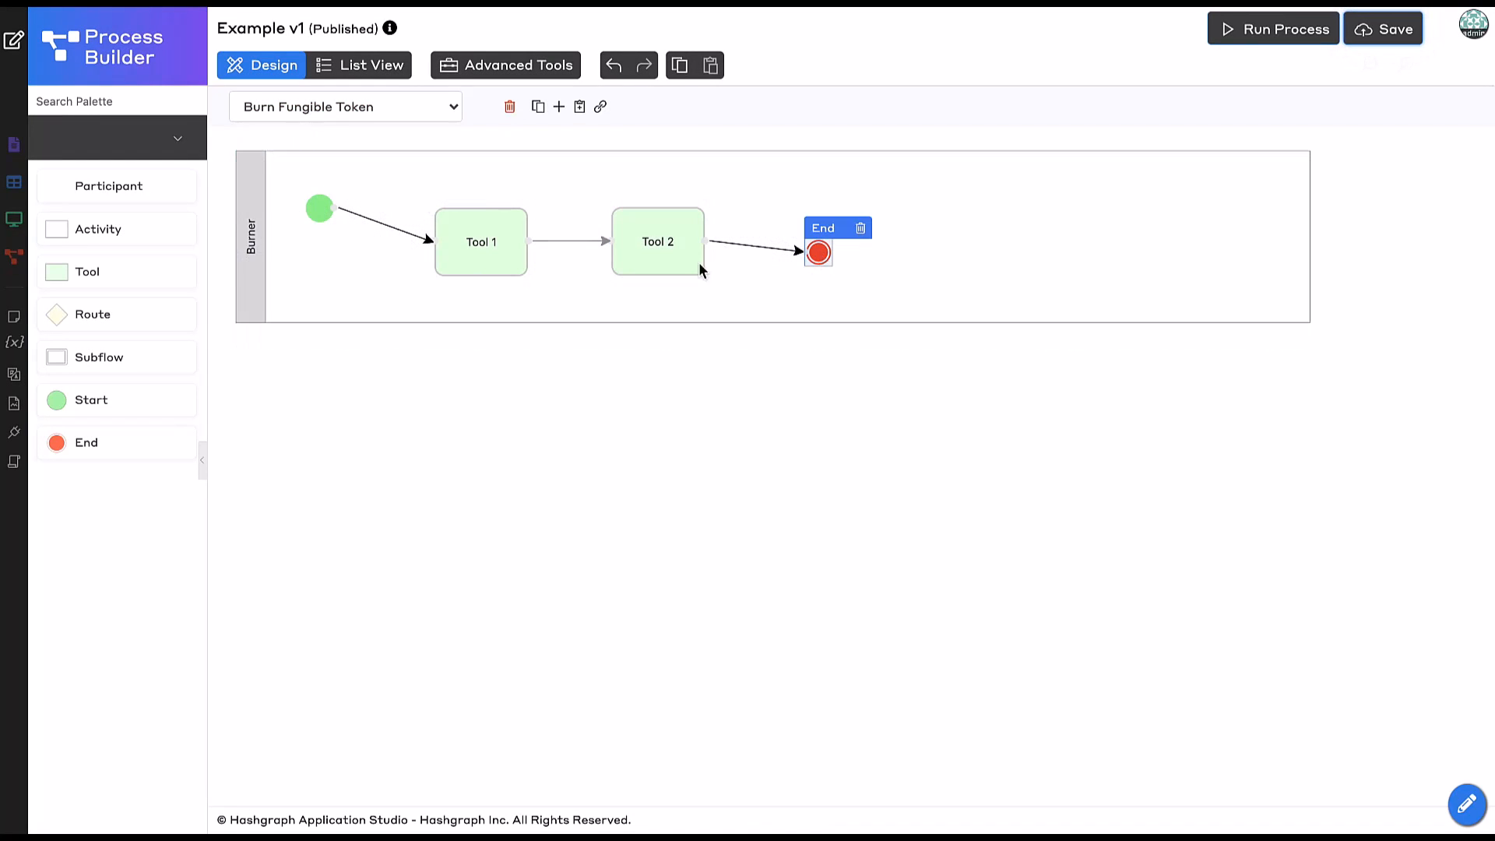
Map the Start event to the Burn Token form and apply the change.
click(319, 206)
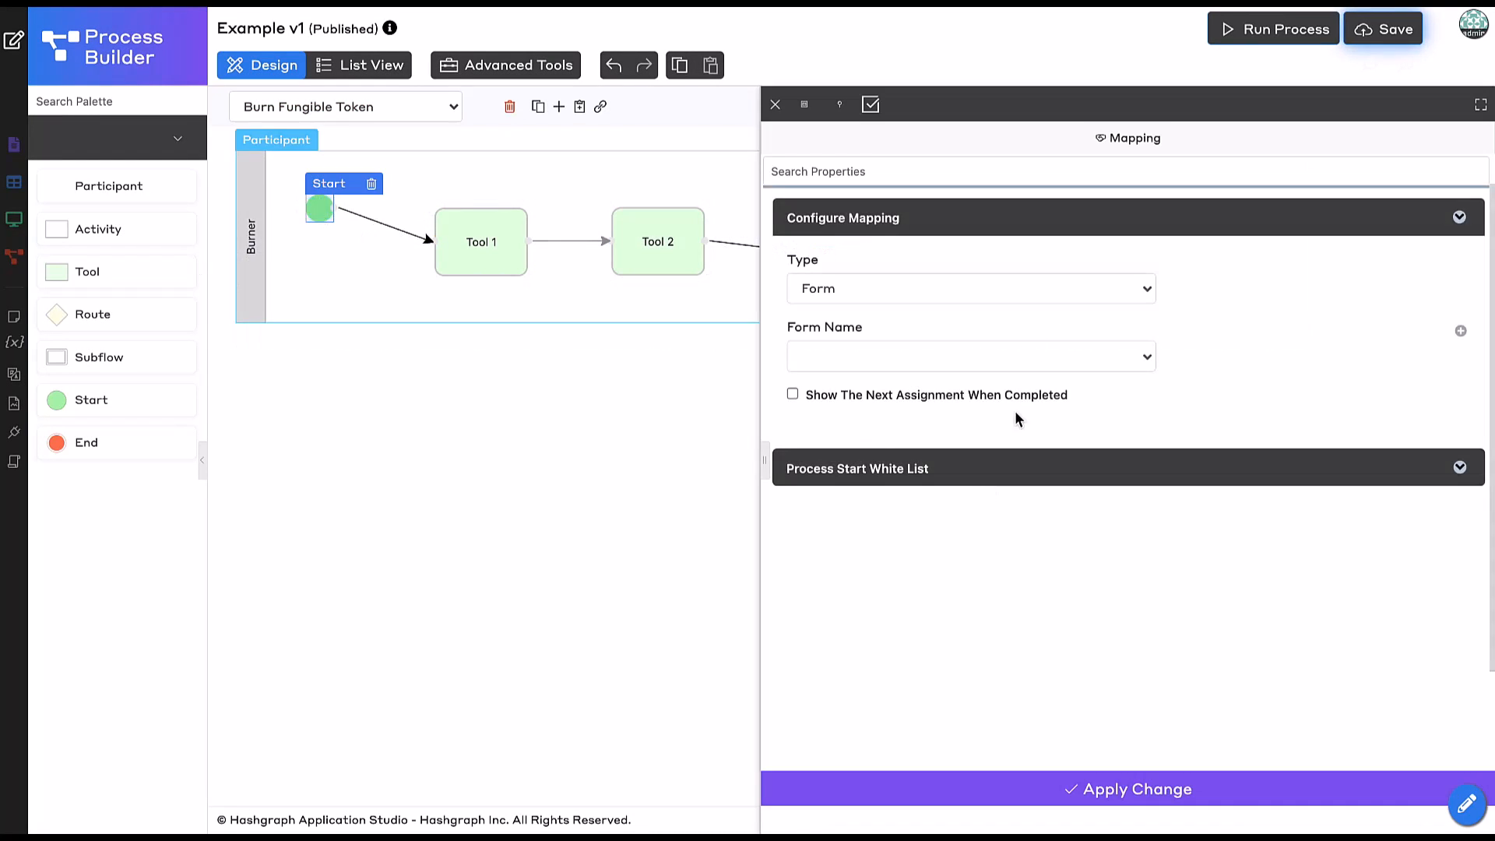
click(887, 362)
click(911, 437)
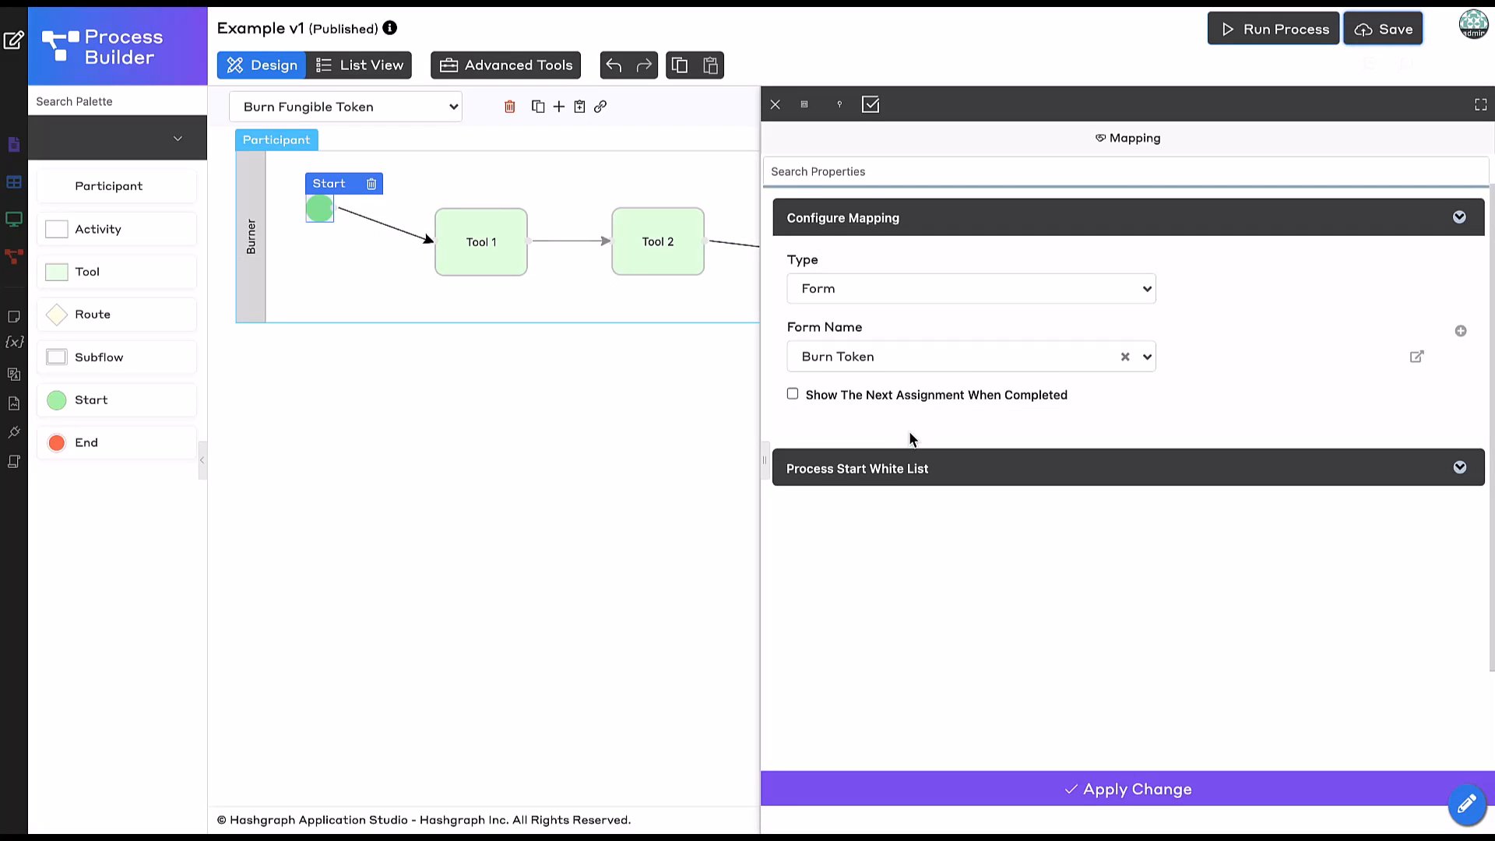
click(799, 791)
Assign the Hedera Token Management Tool to Tool 1.
click(489, 253)
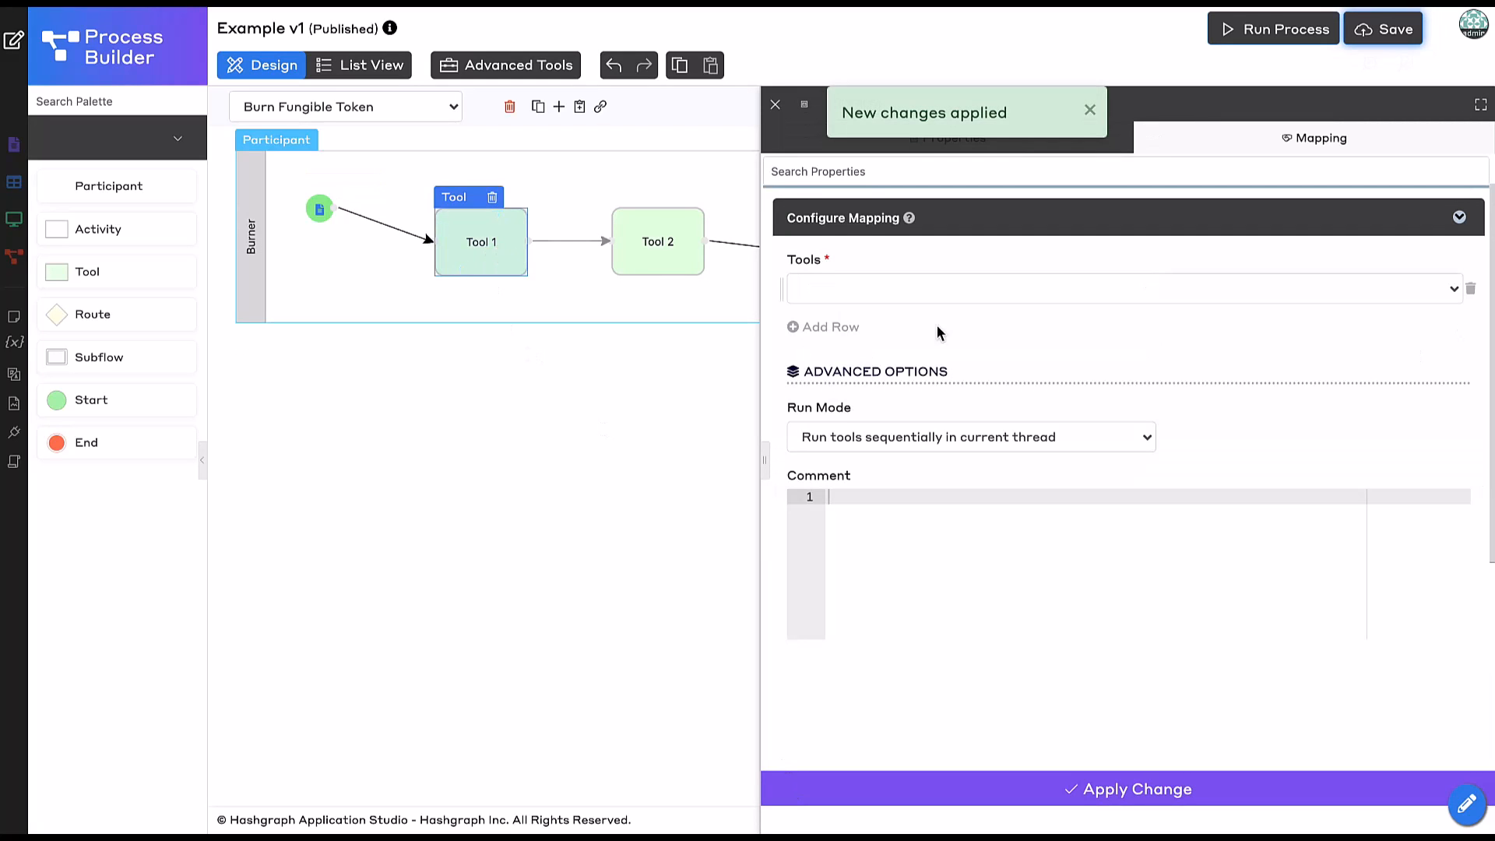
click(942, 299)
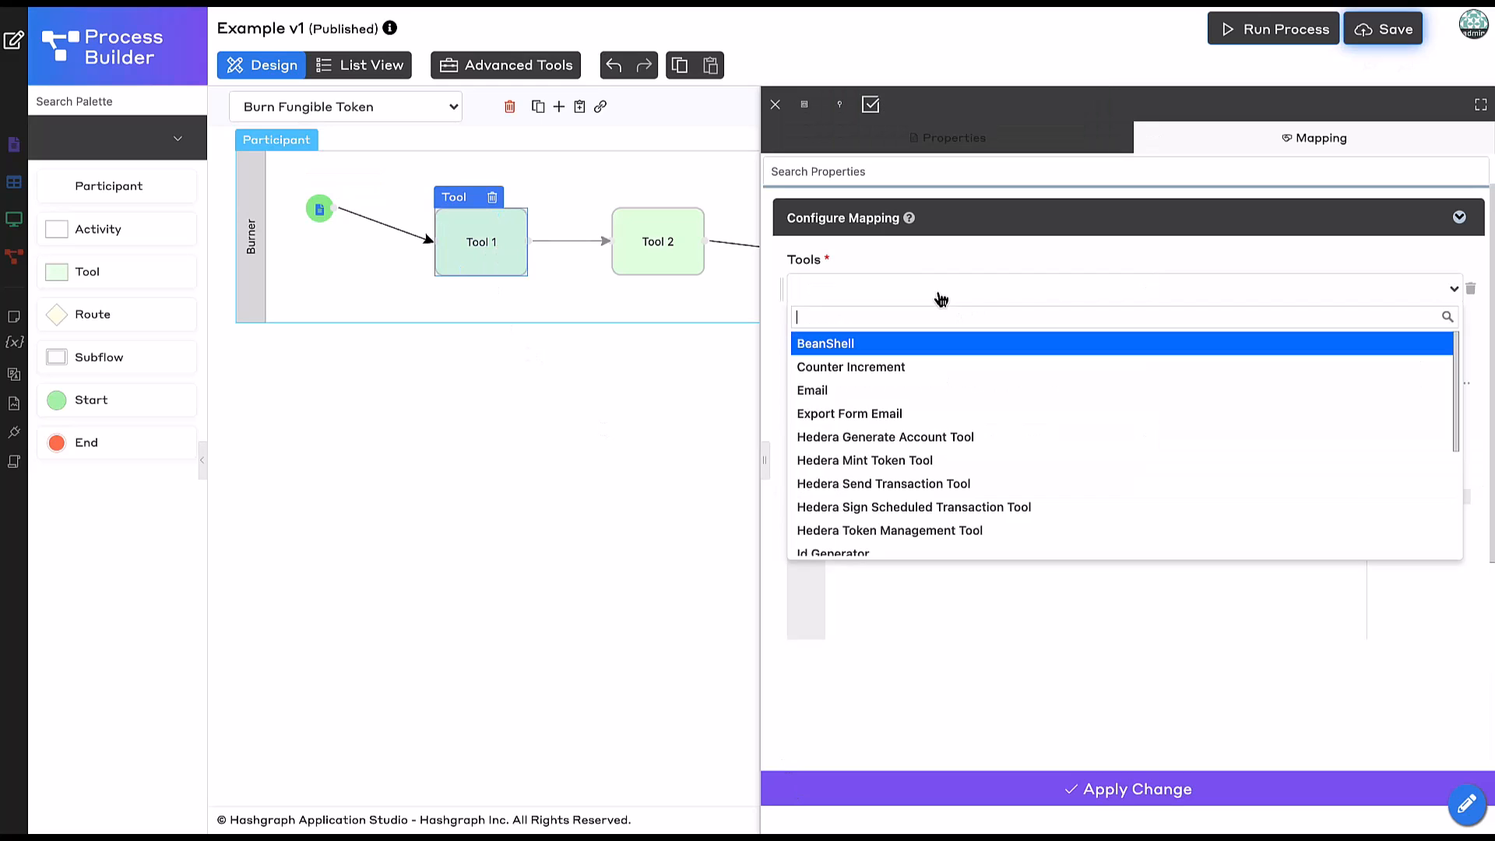
text(hedera)
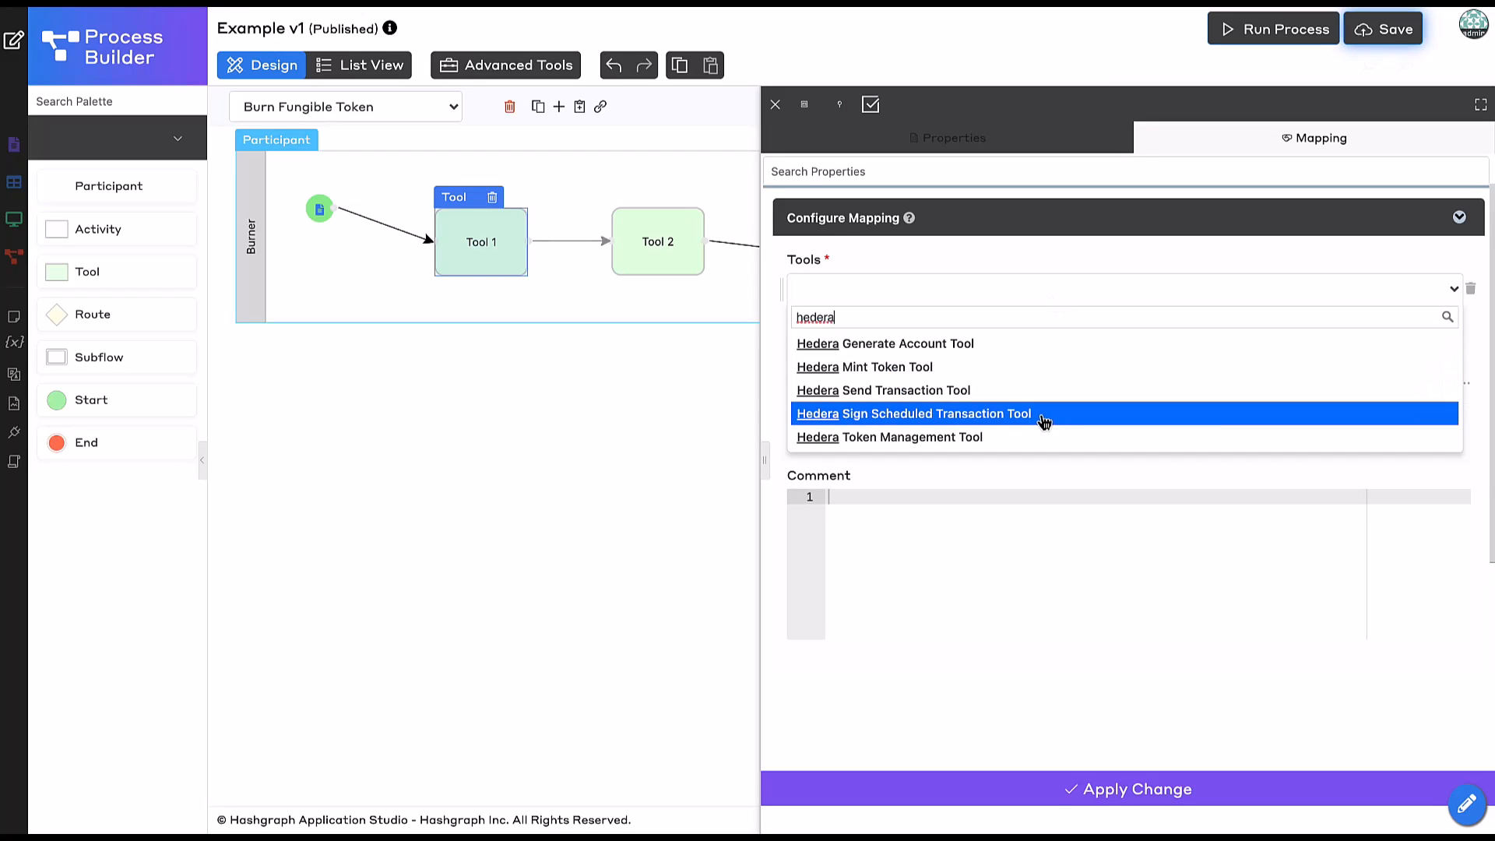
click(996, 439)
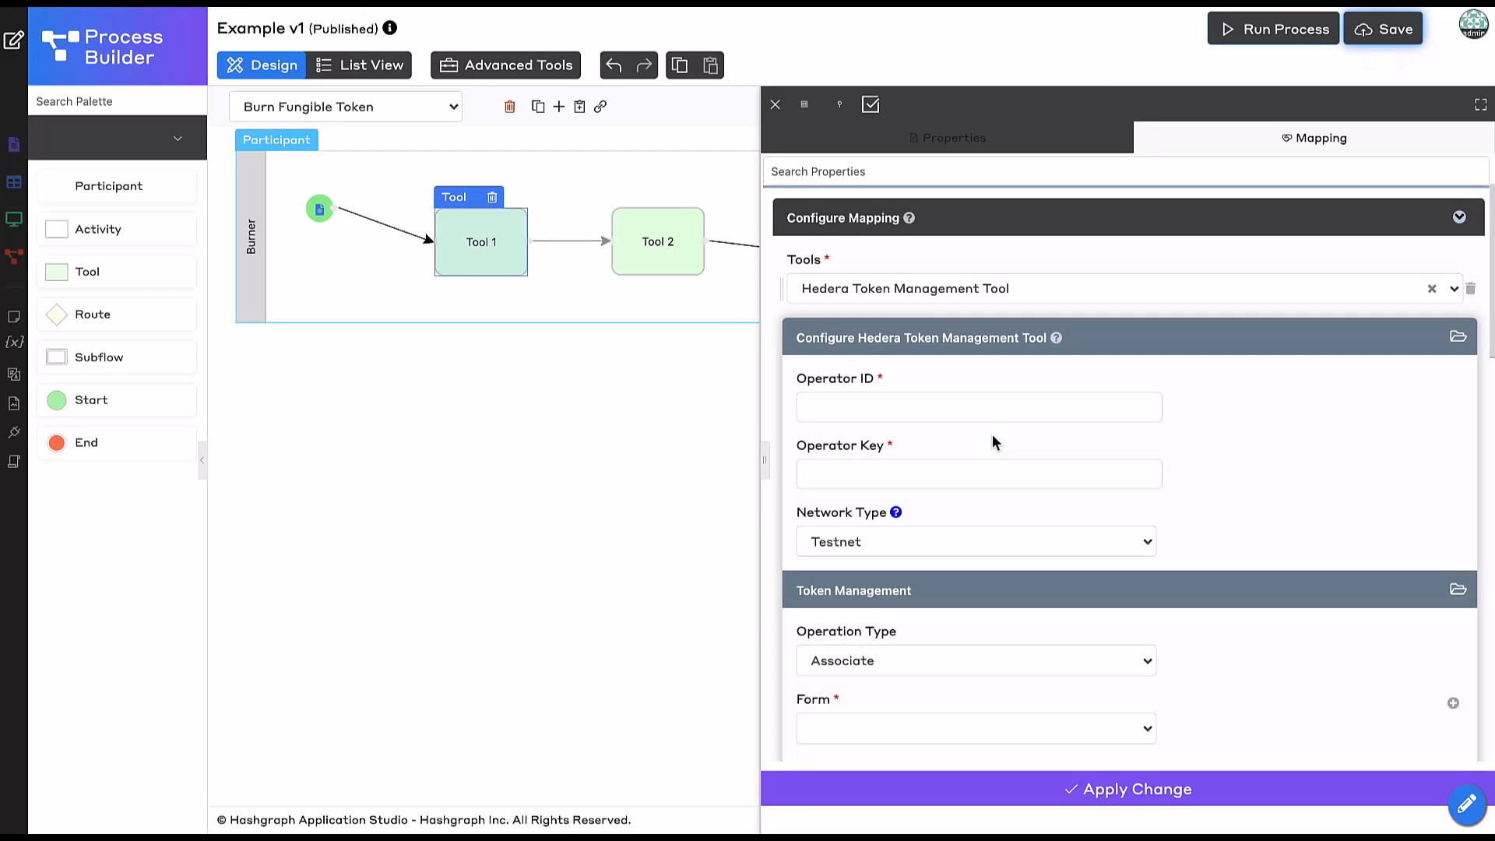
scroll(1101, 512, down, 1)
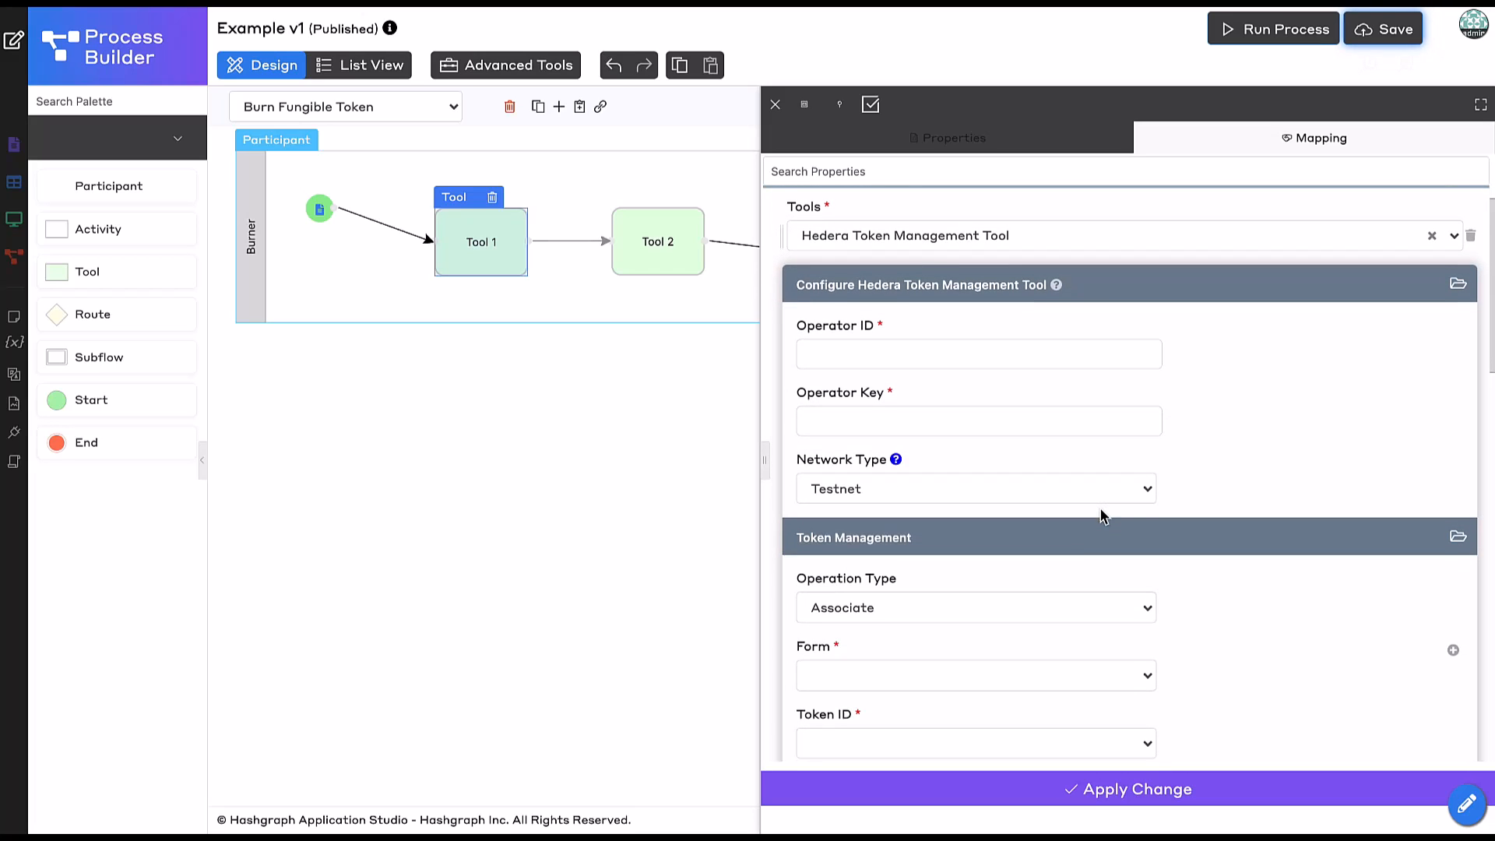
scroll(1105, 511, down, 1)
click(1121, 296)
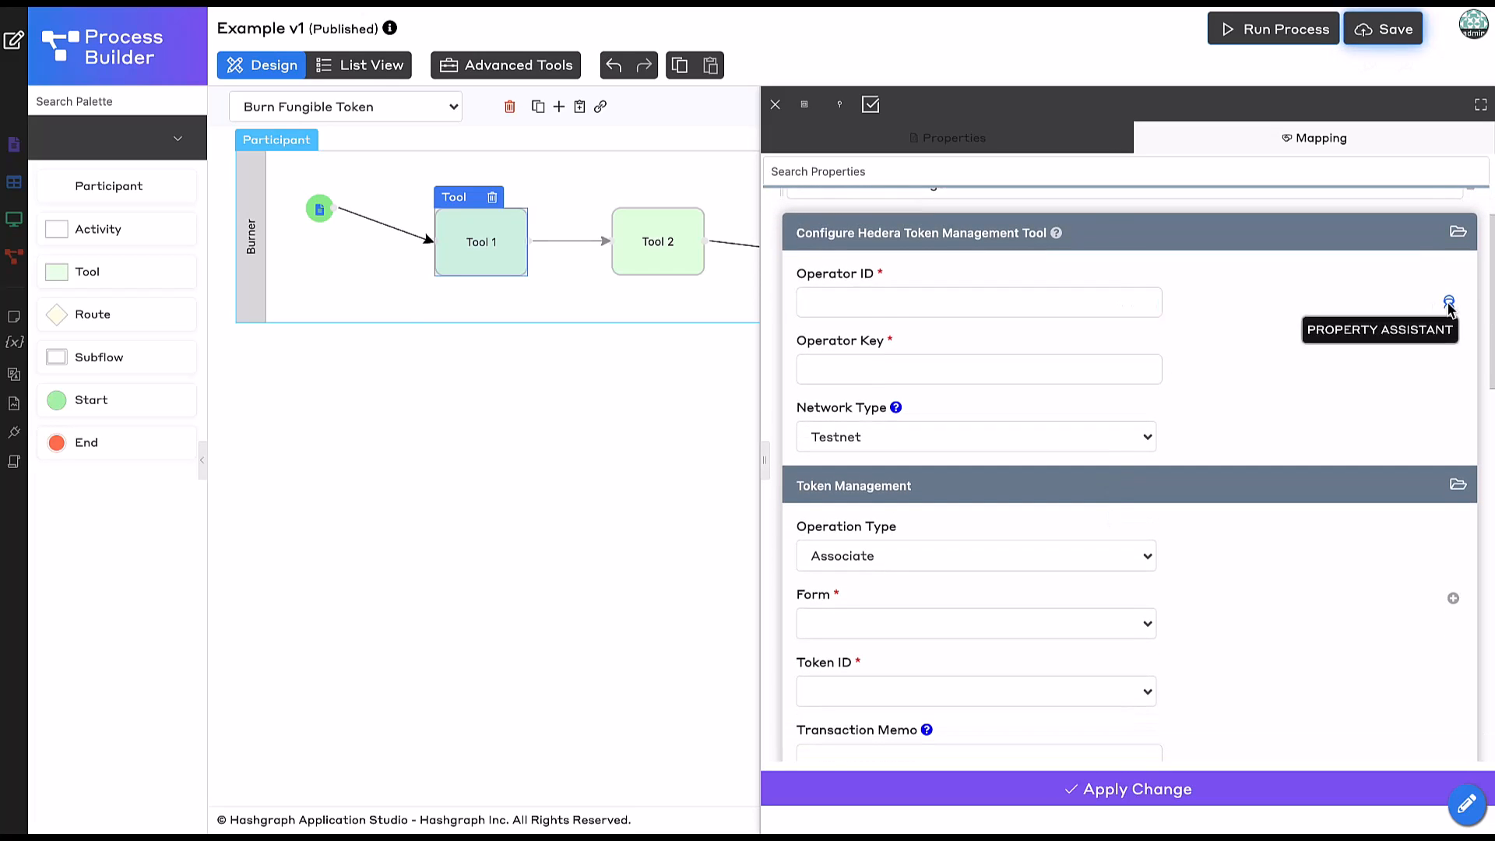
Set Operator ID to the operatorId app variable via #appVariable.KEY#.
click(1450, 302)
click(859, 319)
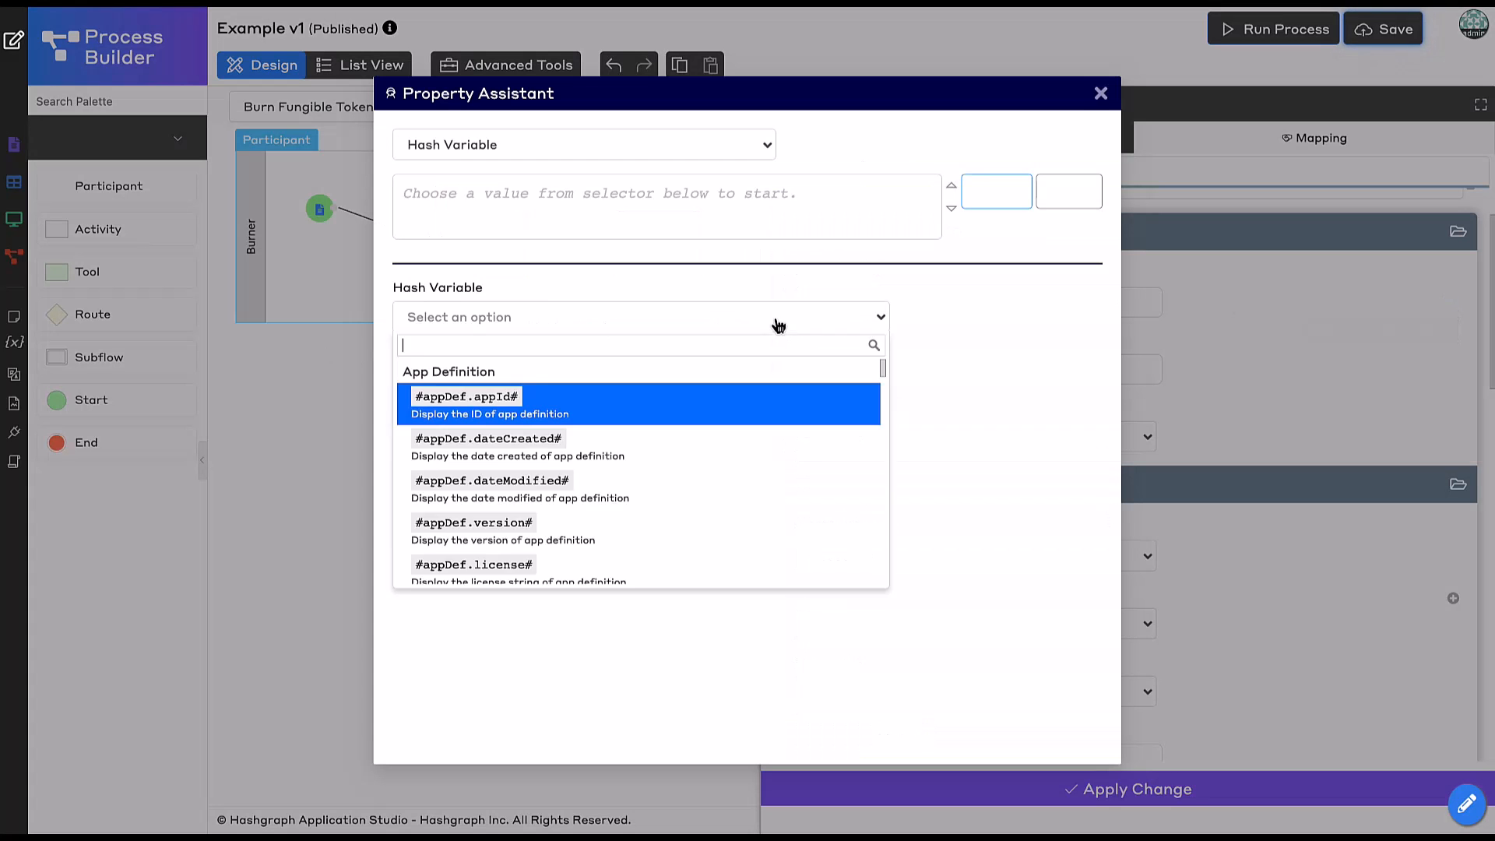
text(appva)
click(643, 406)
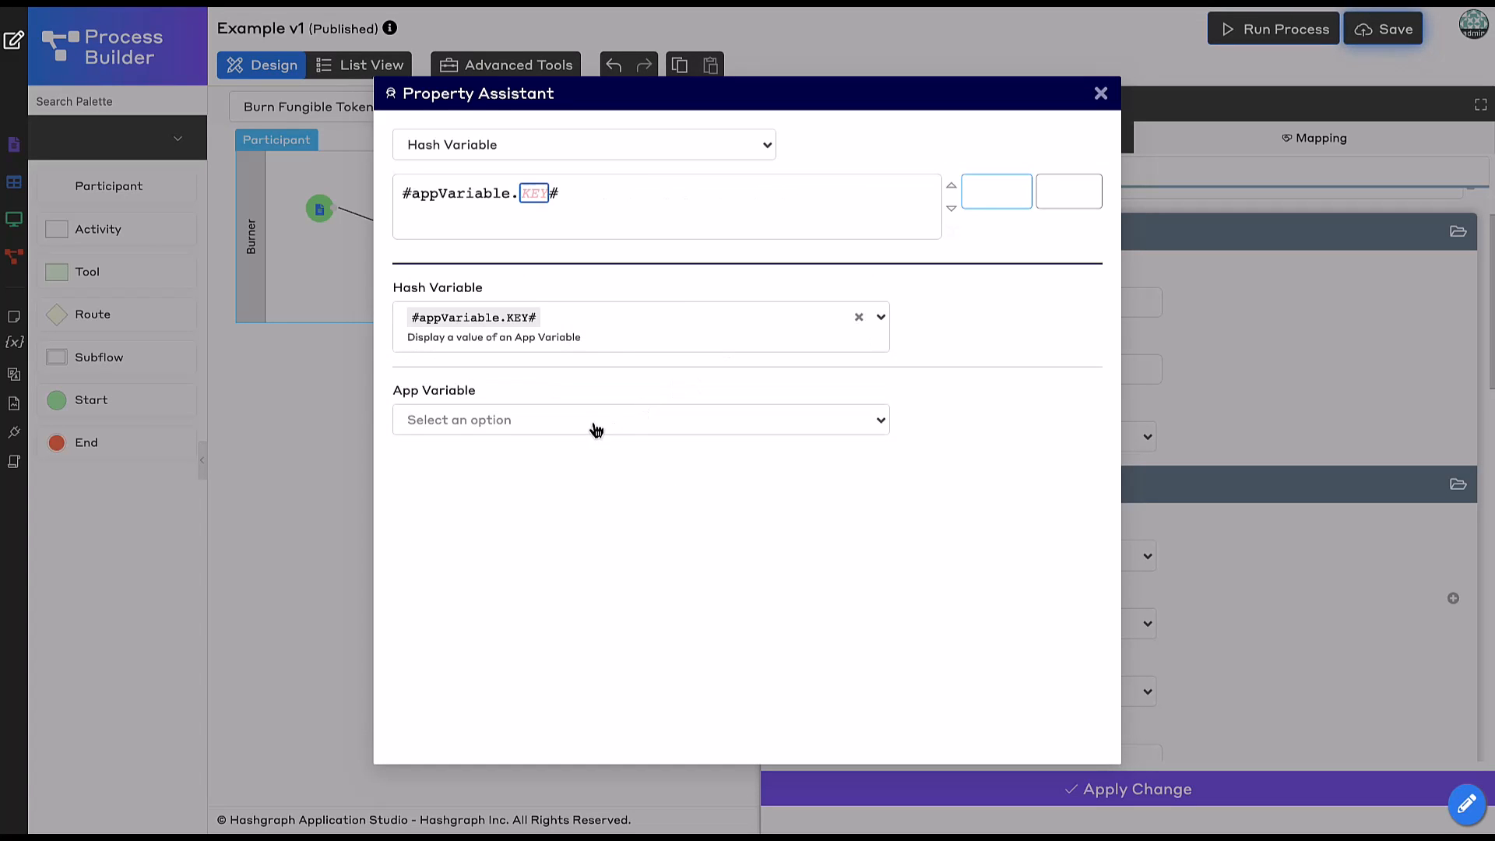
click(594, 426)
click(571, 475)
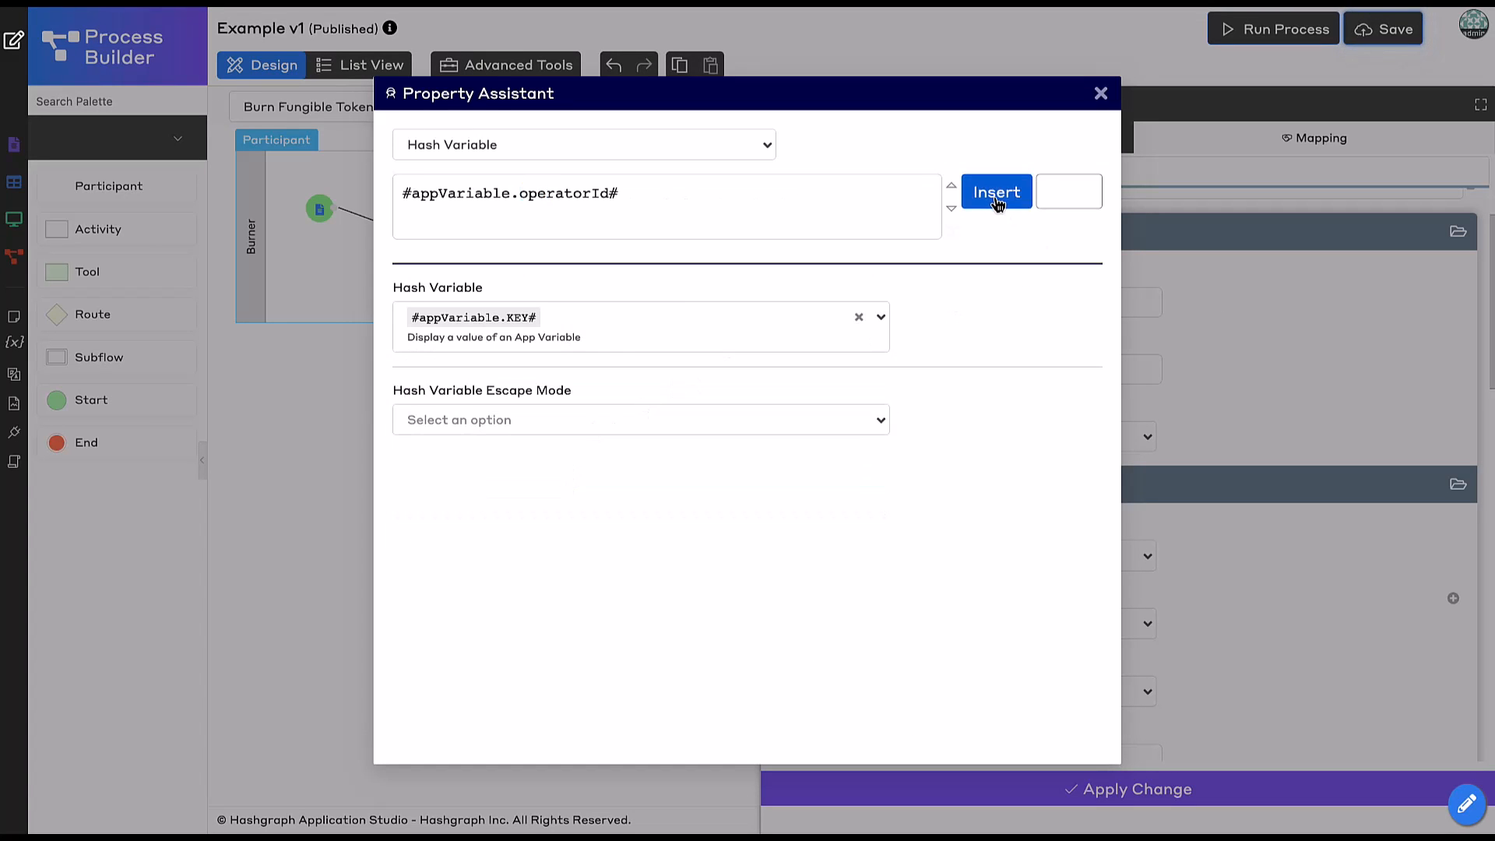
click(996, 199)
Paste the variable reference into Operator Key and change it to operatorKey.
click(928, 362)
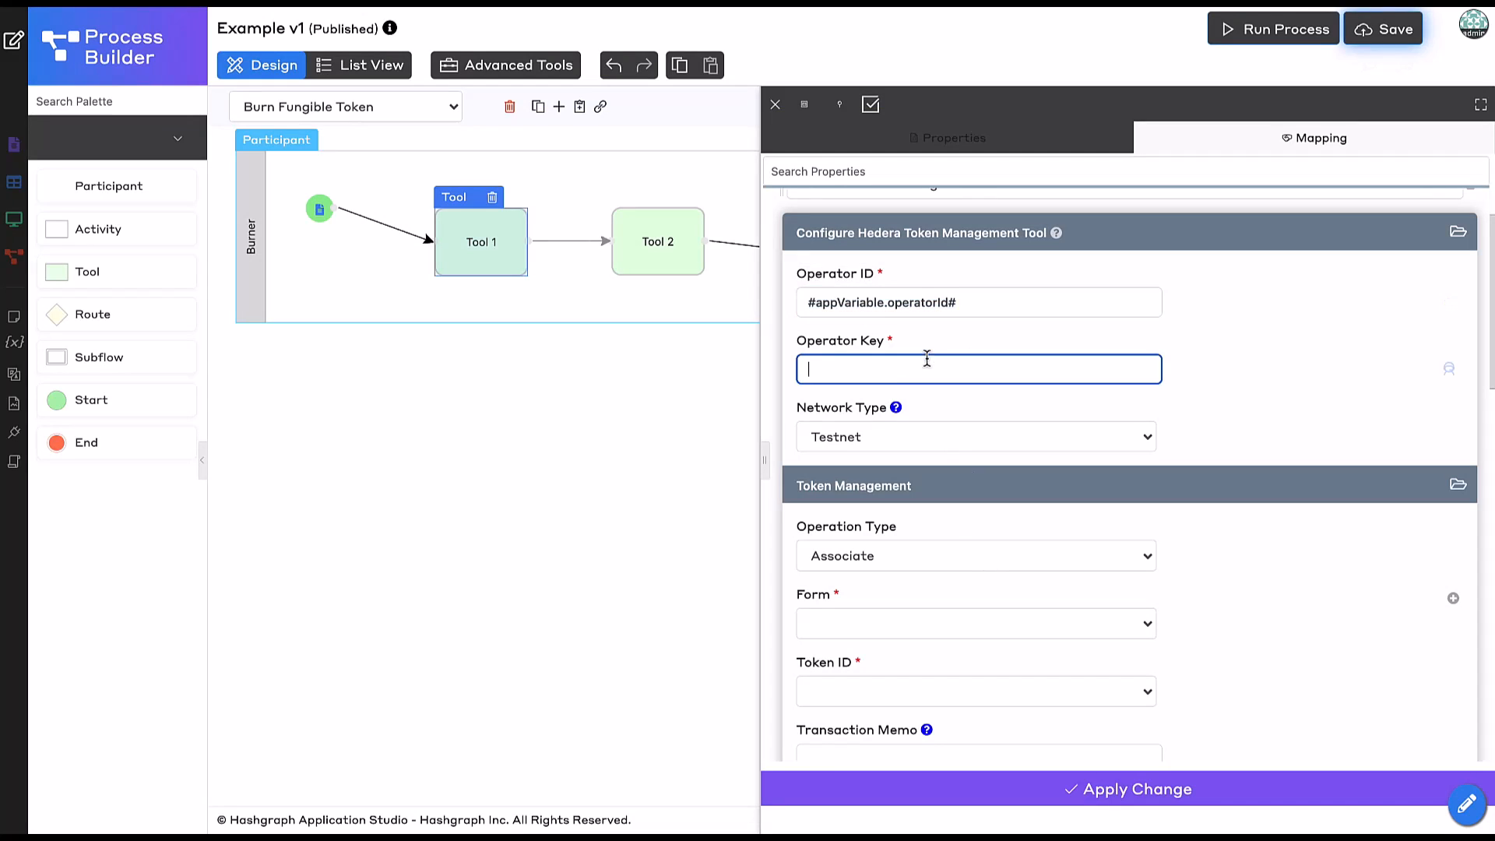
text(#appVariable.operatorId#)
text(Key)
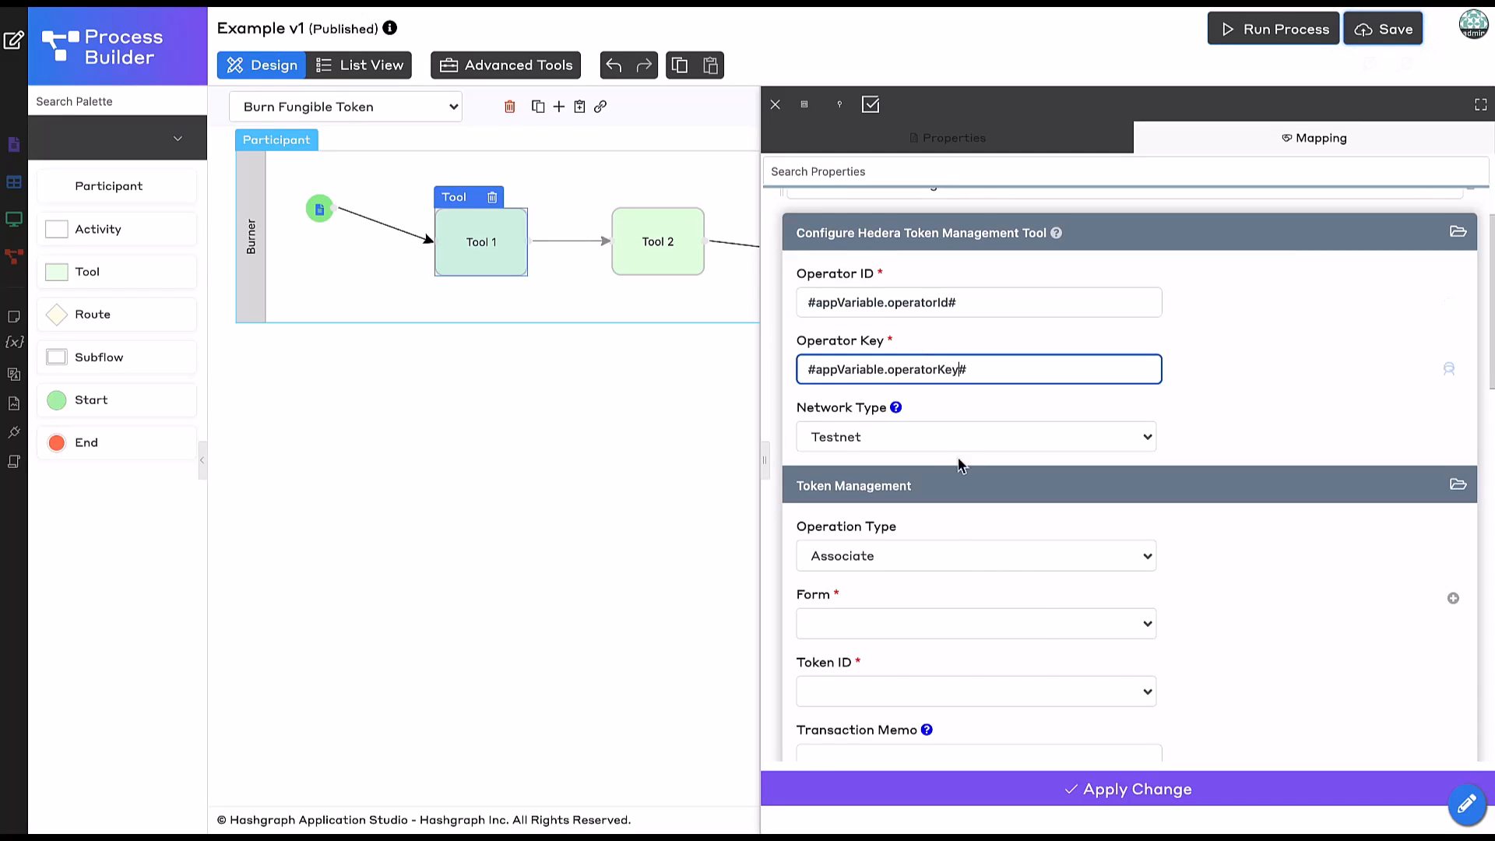
scroll(1041, 628, down, 3)
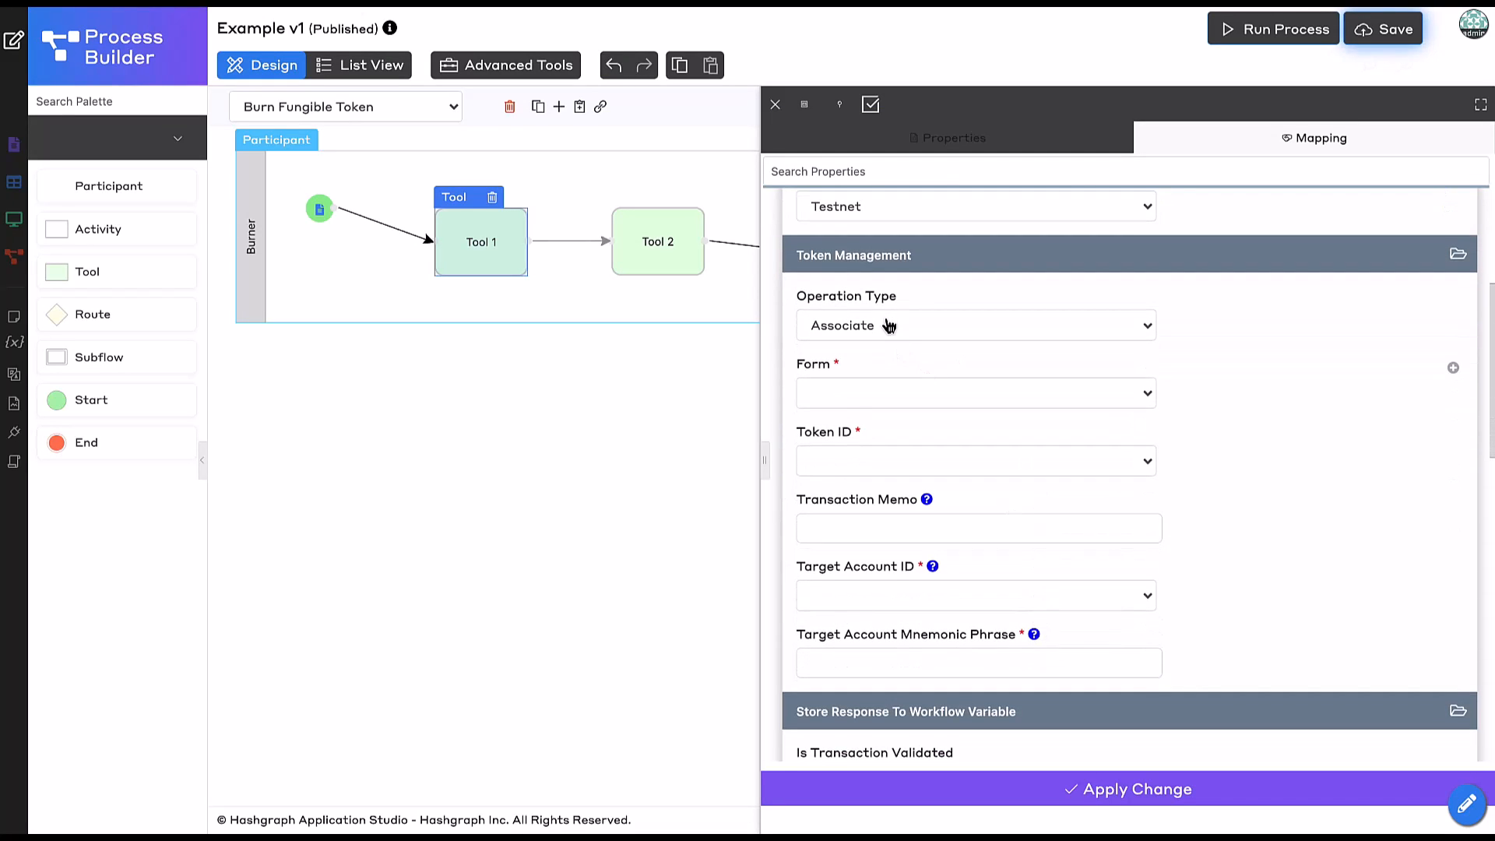
Choose the Burn operation with the Burn Token form and token_to_burn as Token ID.
click(888, 323)
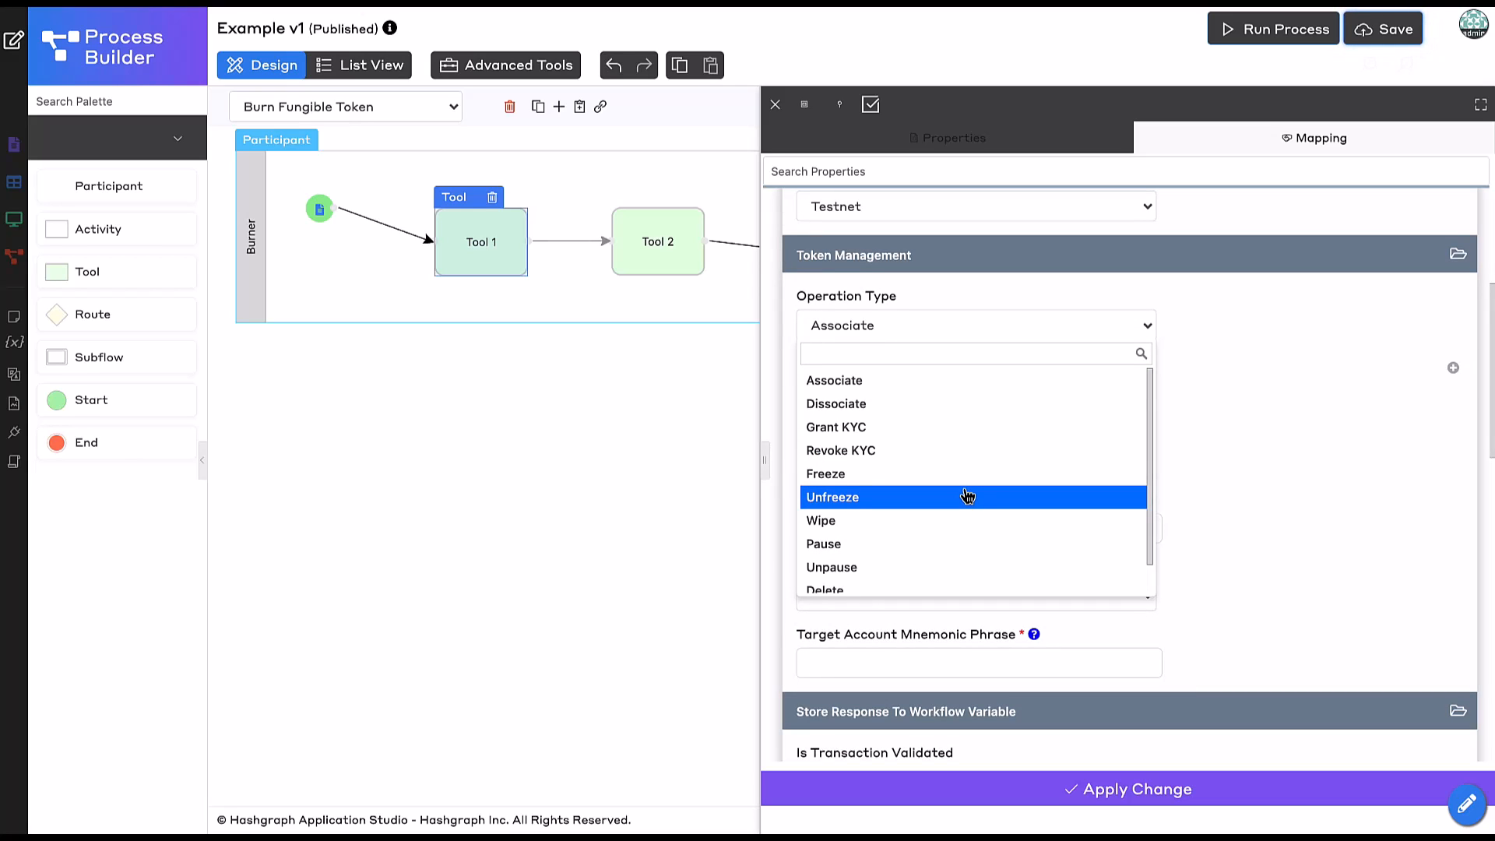
scroll(968, 496, down, 1)
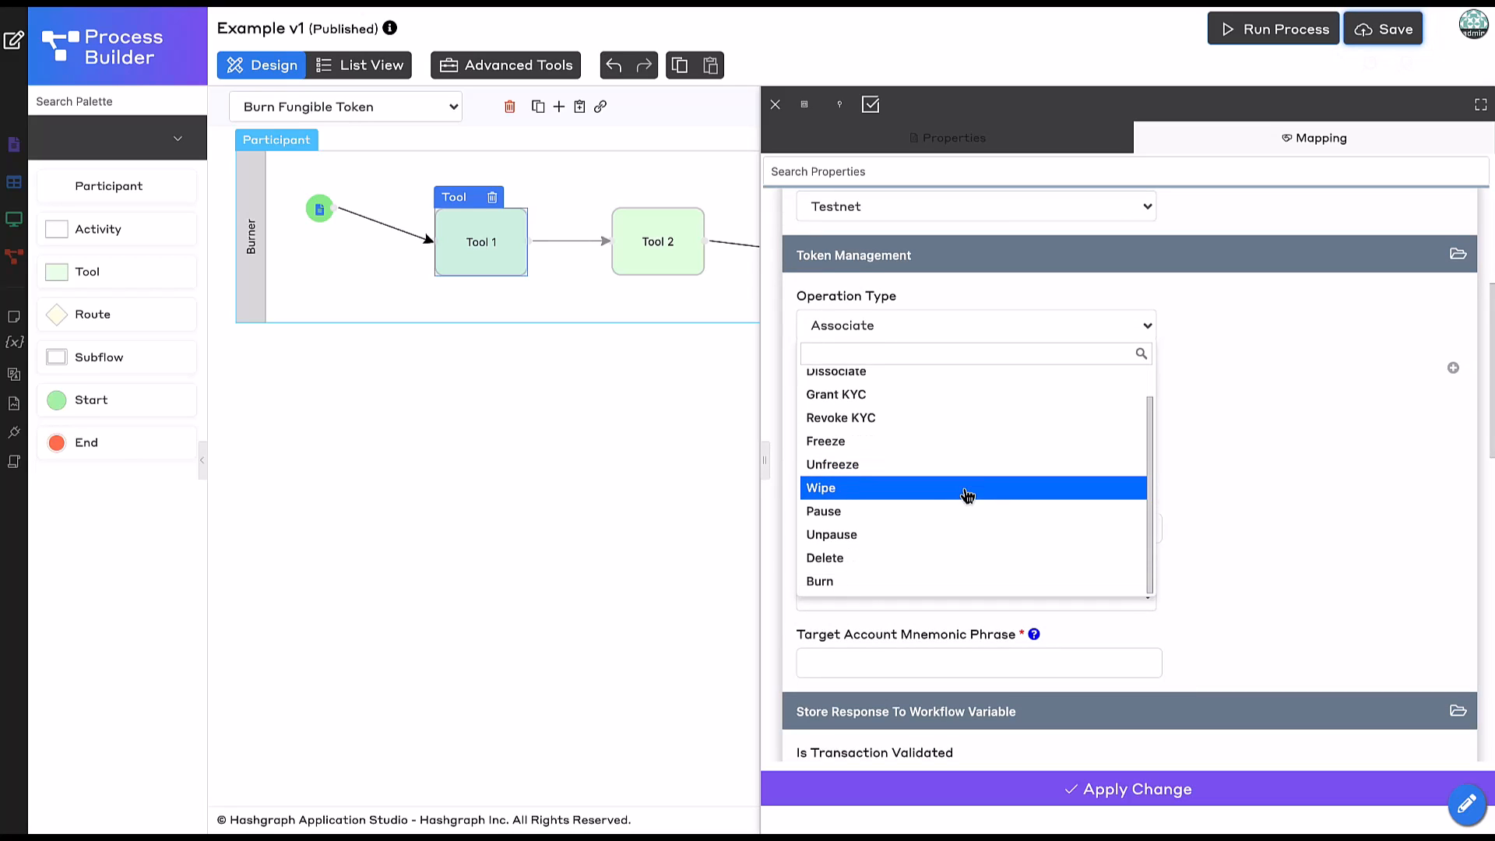
click(876, 596)
click(915, 405)
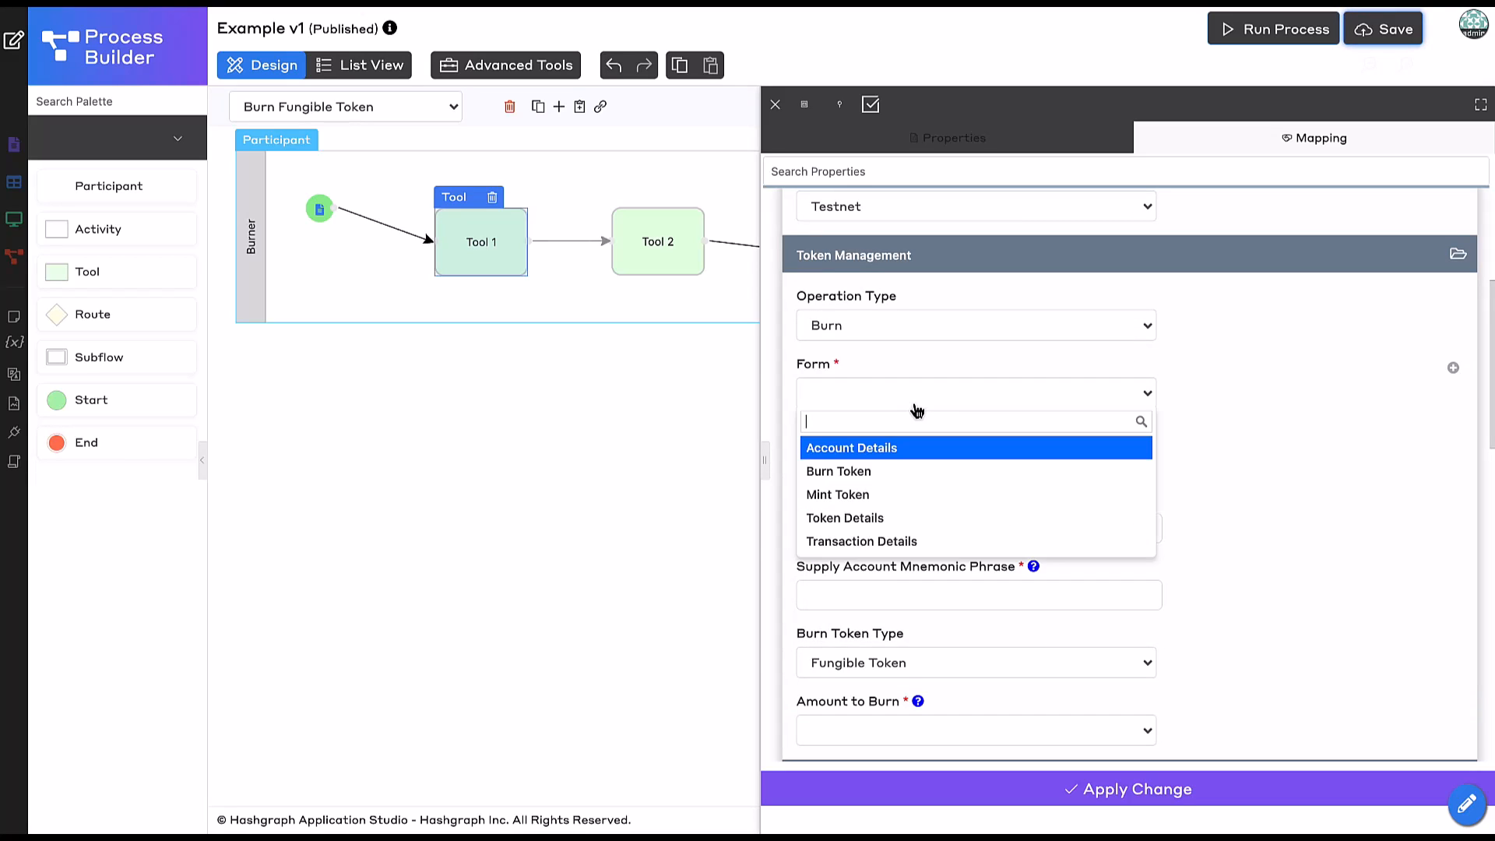
click(894, 471)
scroll(1056, 459, down, 1)
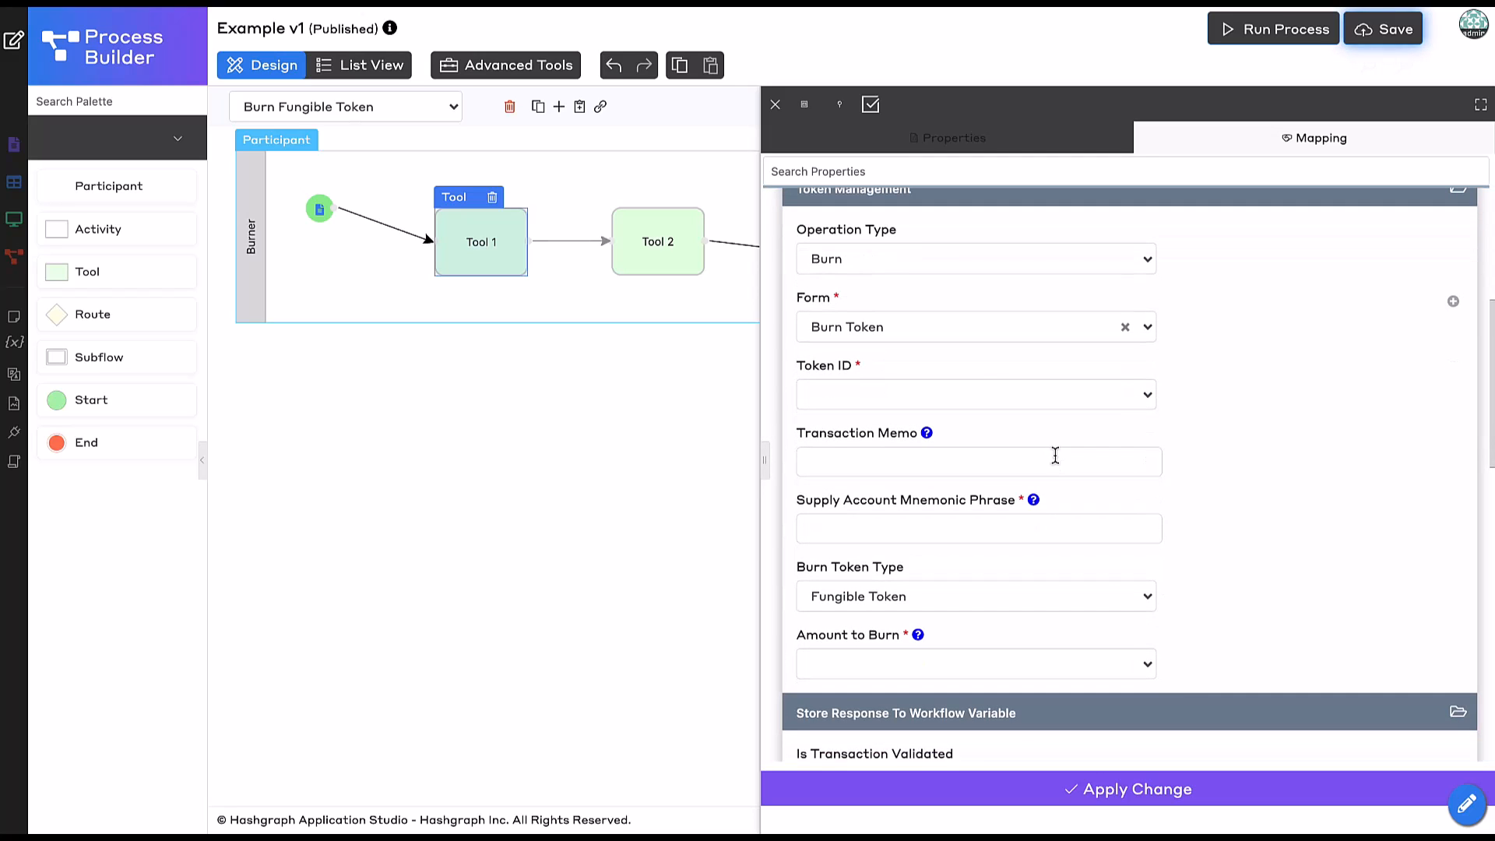
click(877, 401)
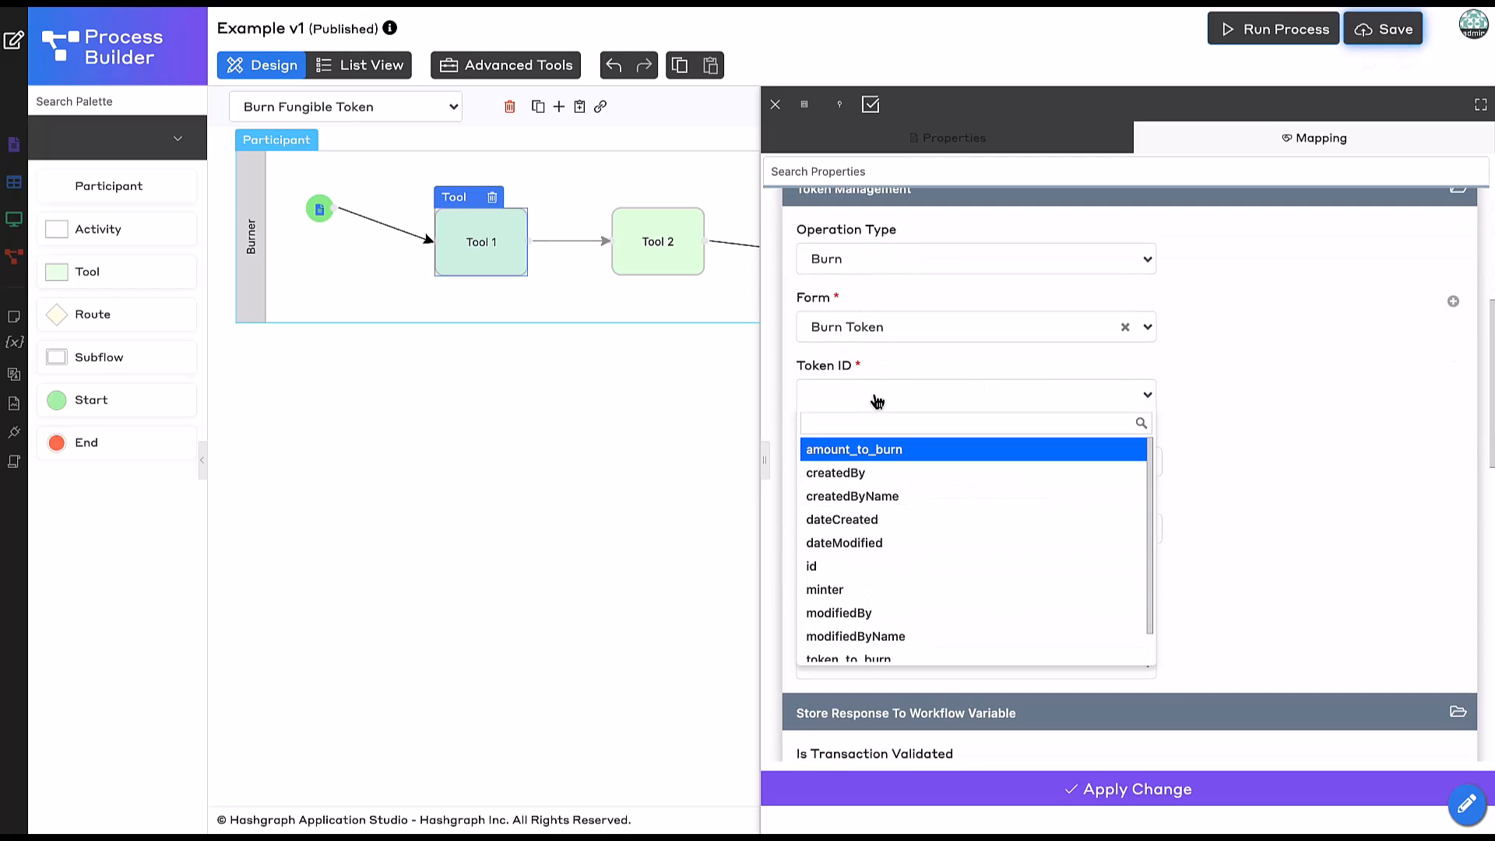
scroll(901, 521, down, 1)
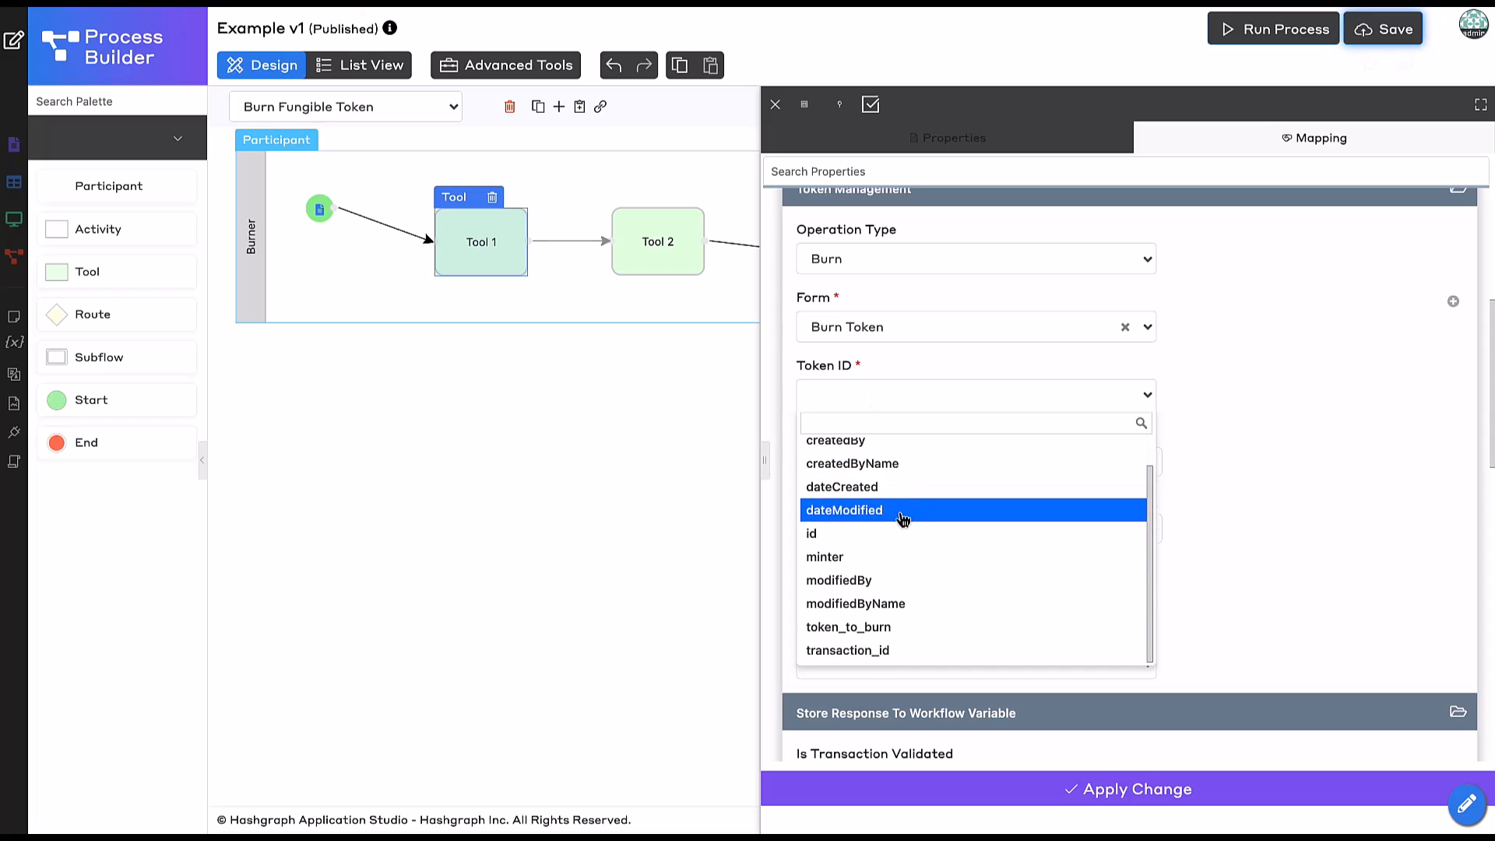
click(876, 627)
Enter the transaction memo 'Burned via Hashgraph App Studio'.
click(860, 467)
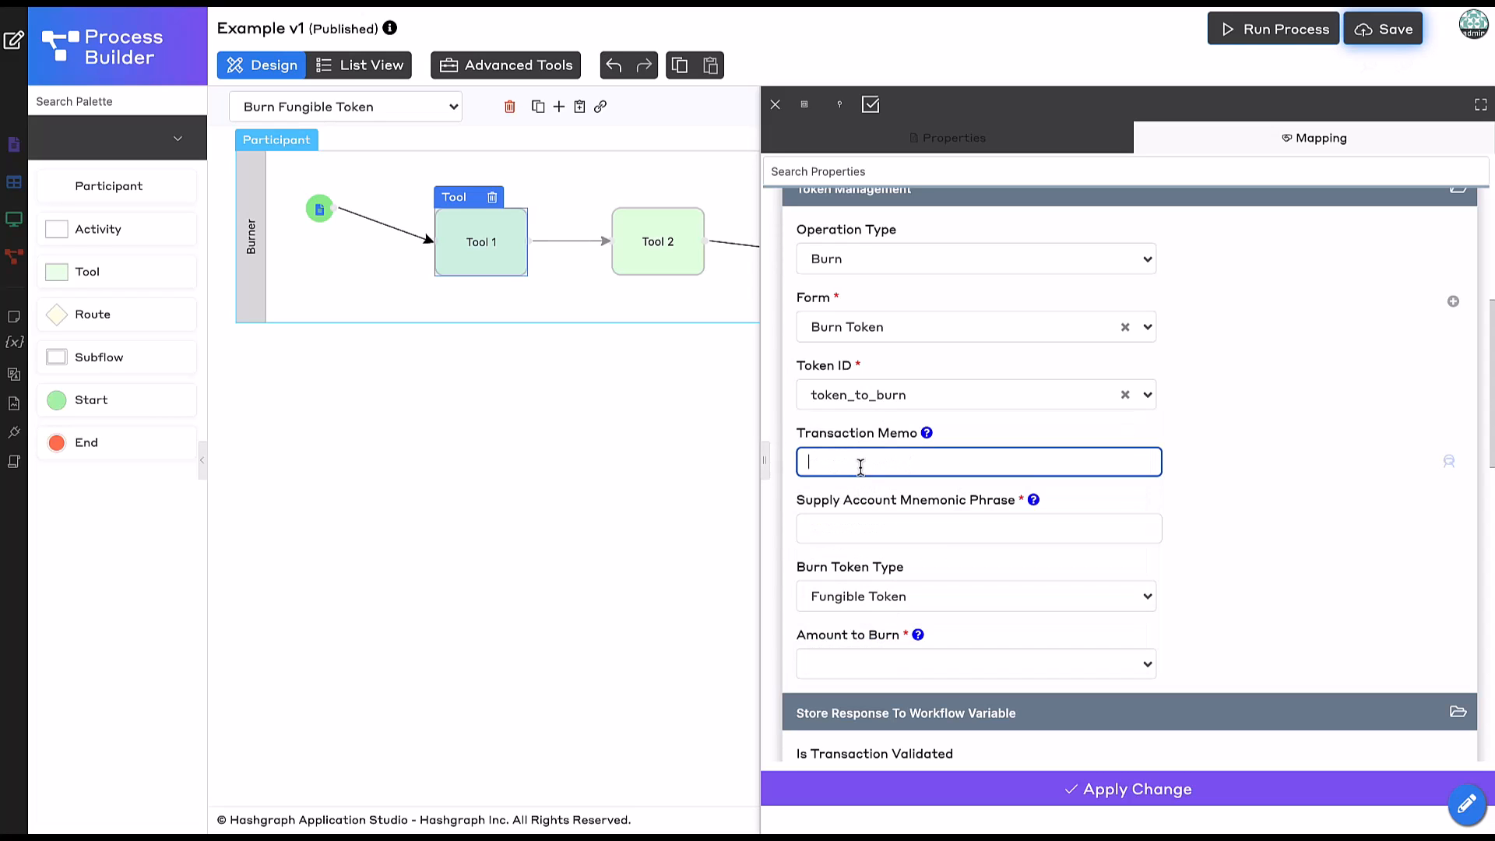
click(964, 532)
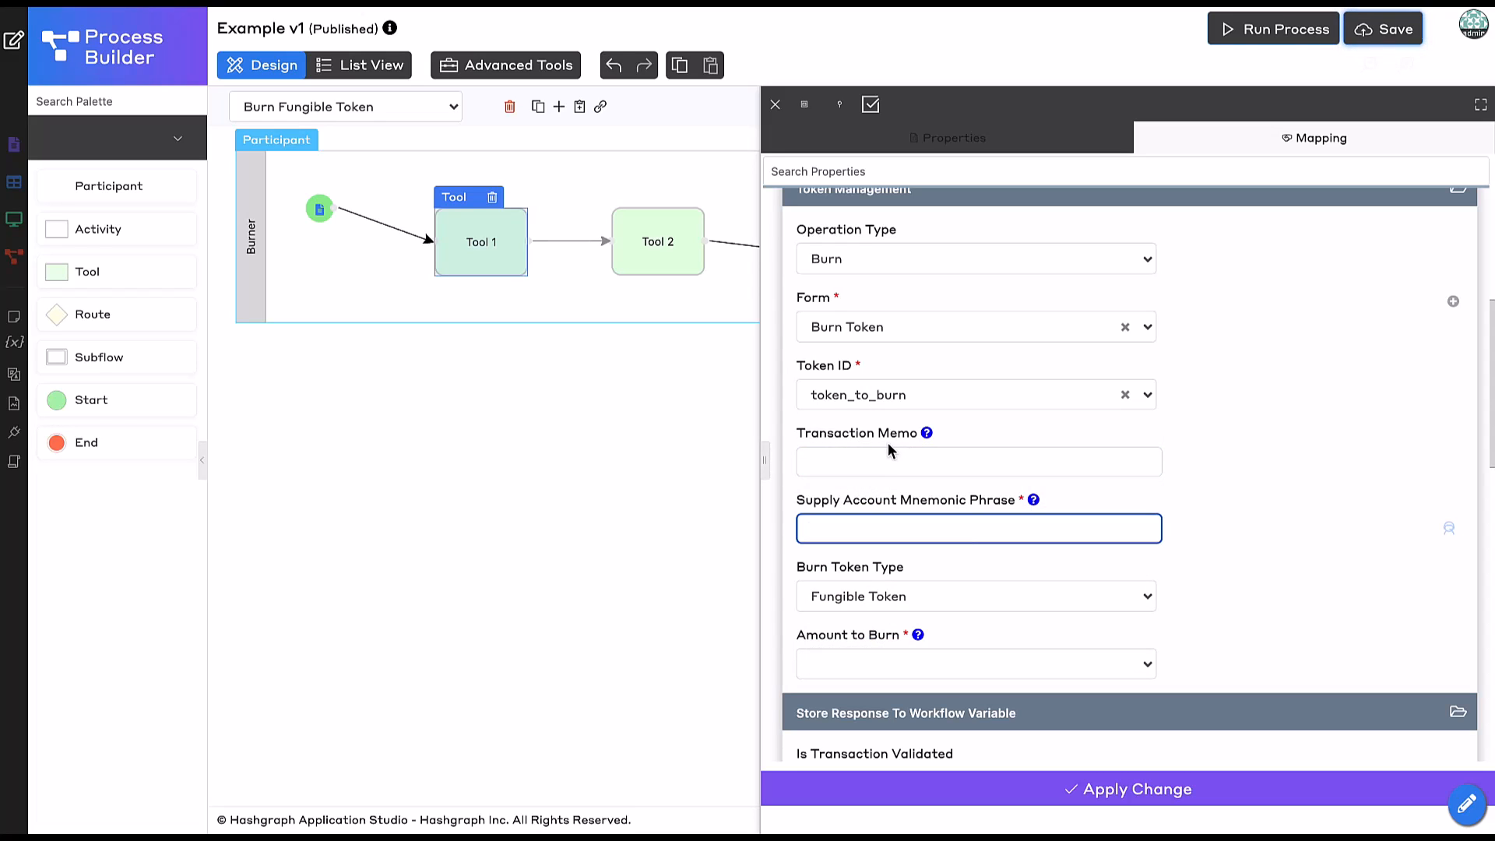
click(879, 465)
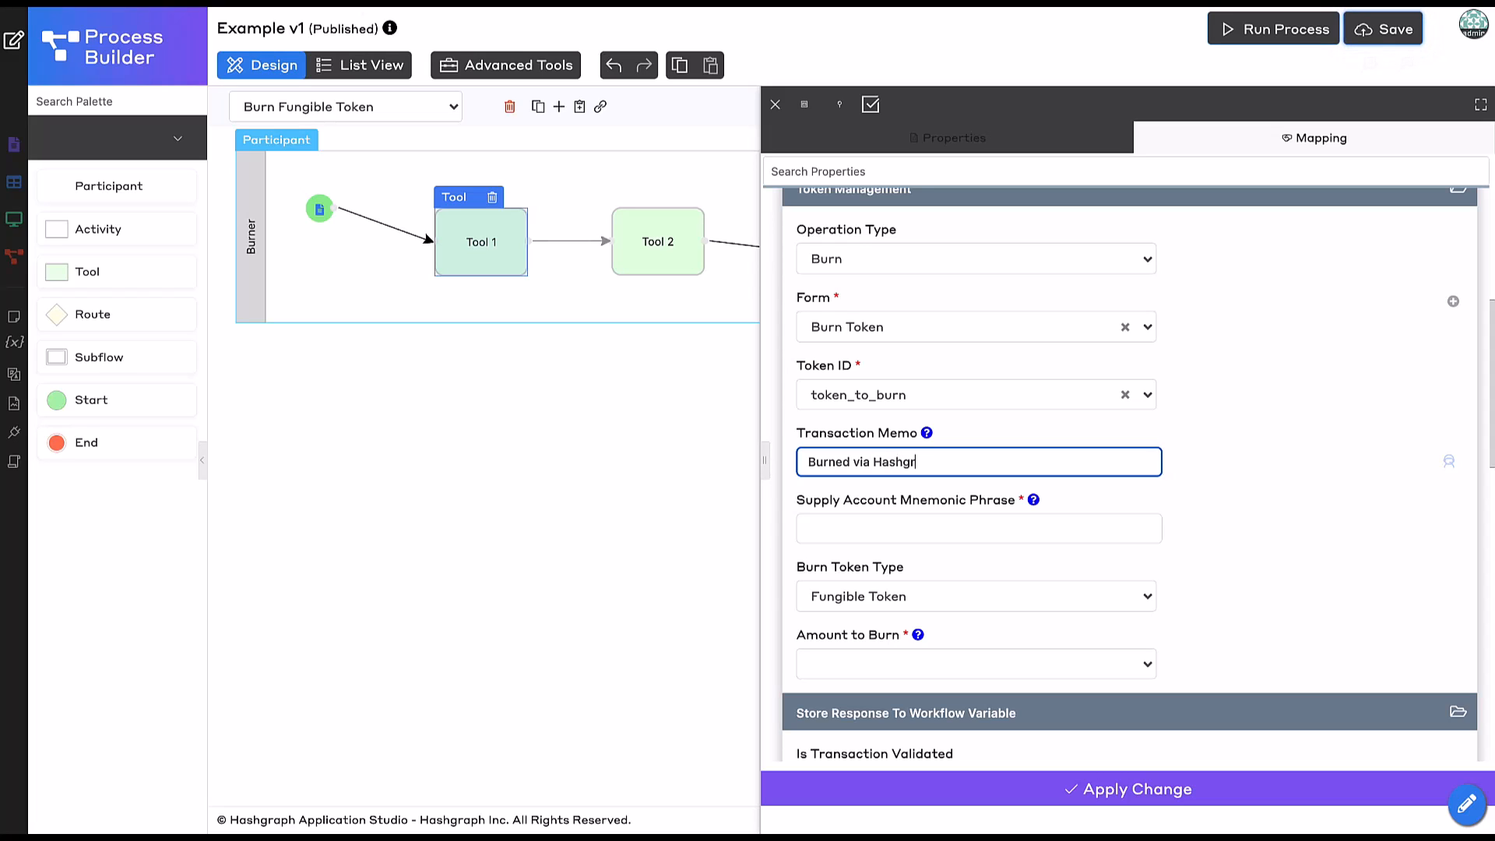
text(App)
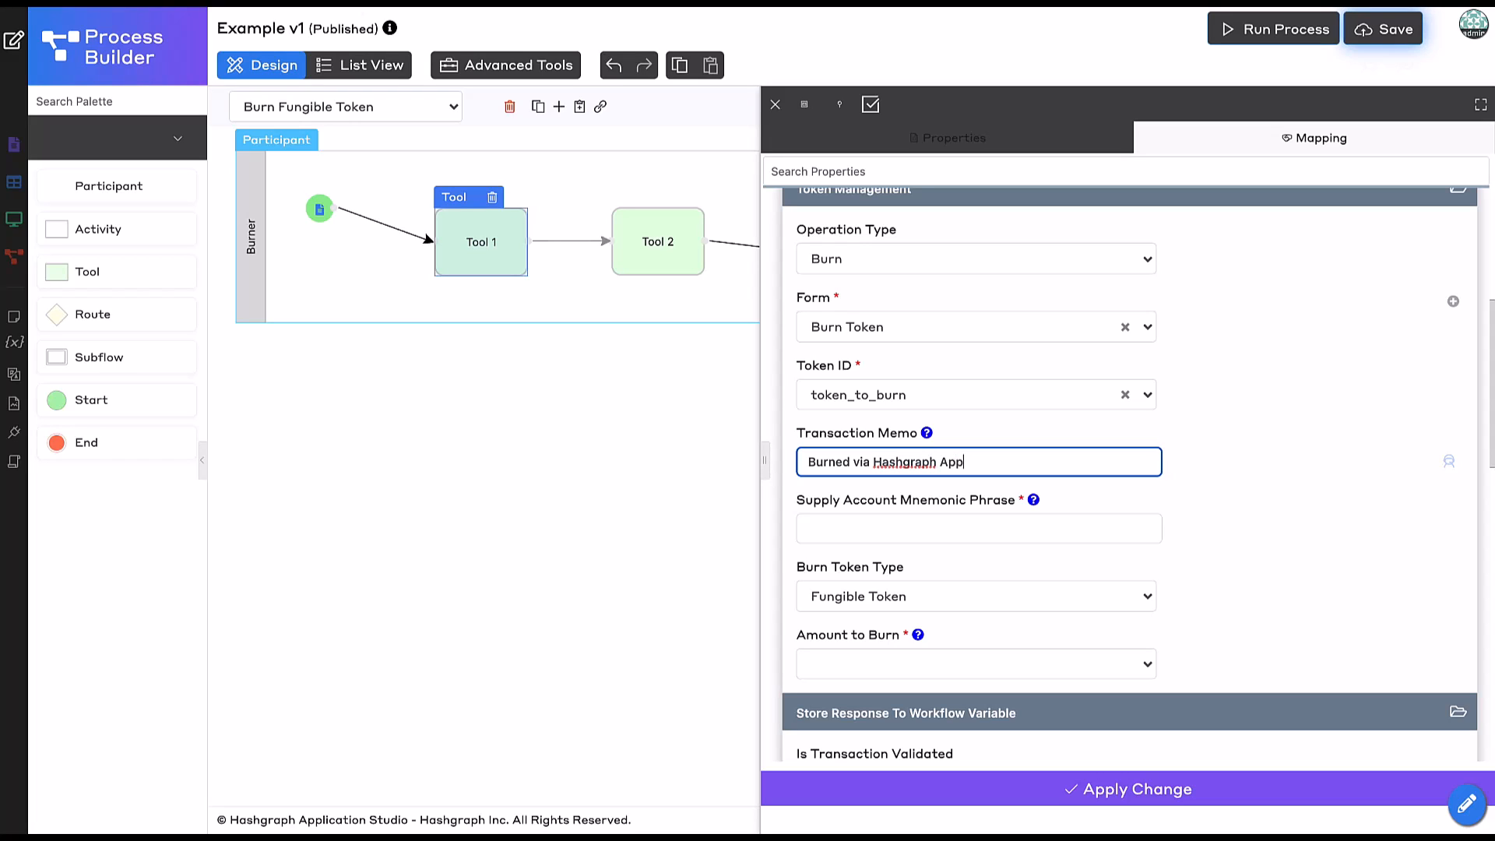
text( Studio)
scroll(1125, 534, down, 1)
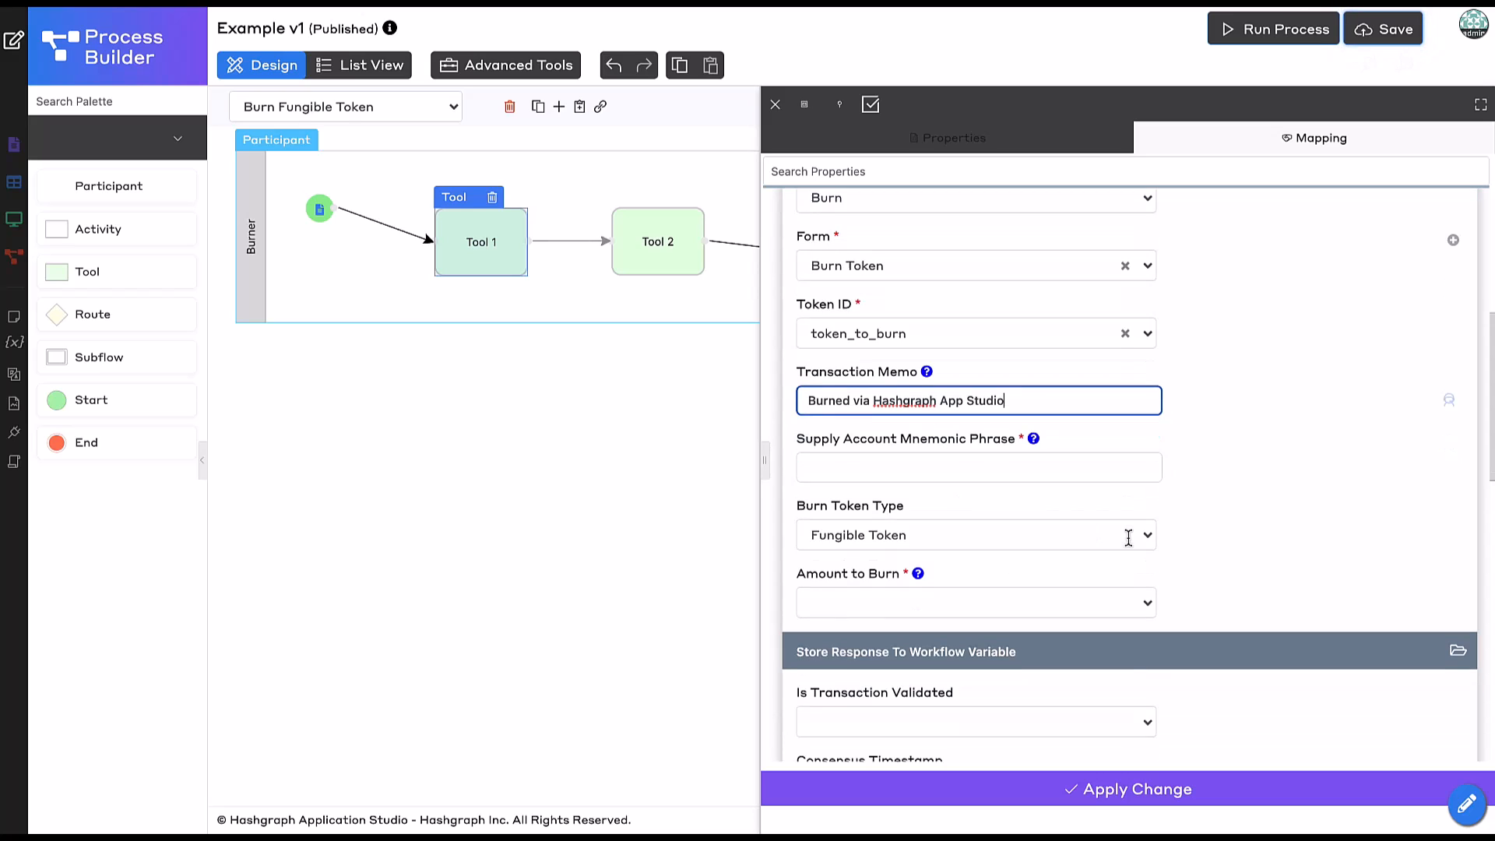
click(903, 463)
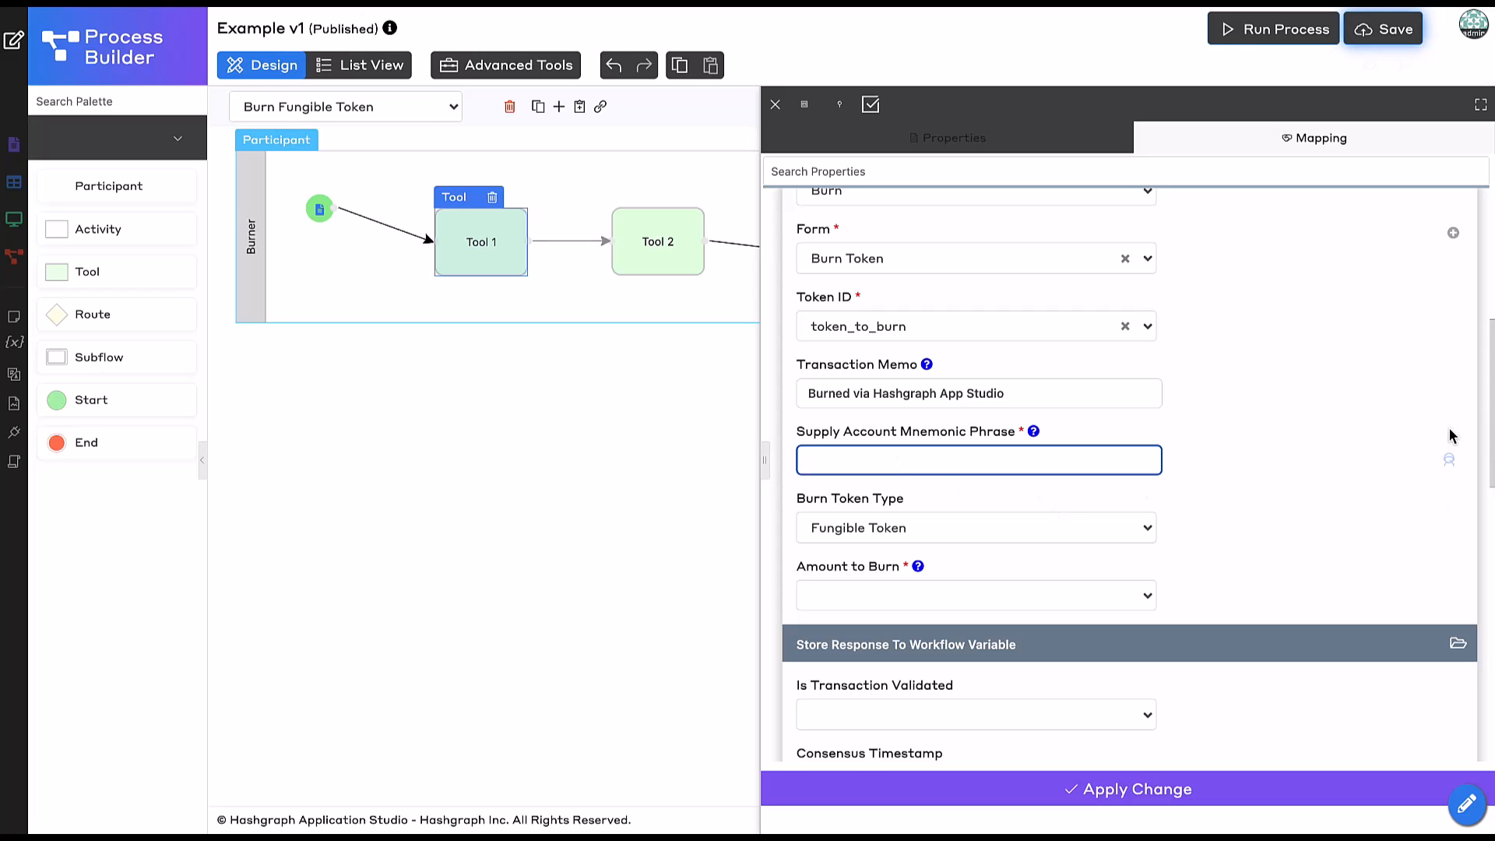
Insert account_data's mnemonic_phrase form-record variable into Supply Account Mnemonic Phrase.
click(1449, 460)
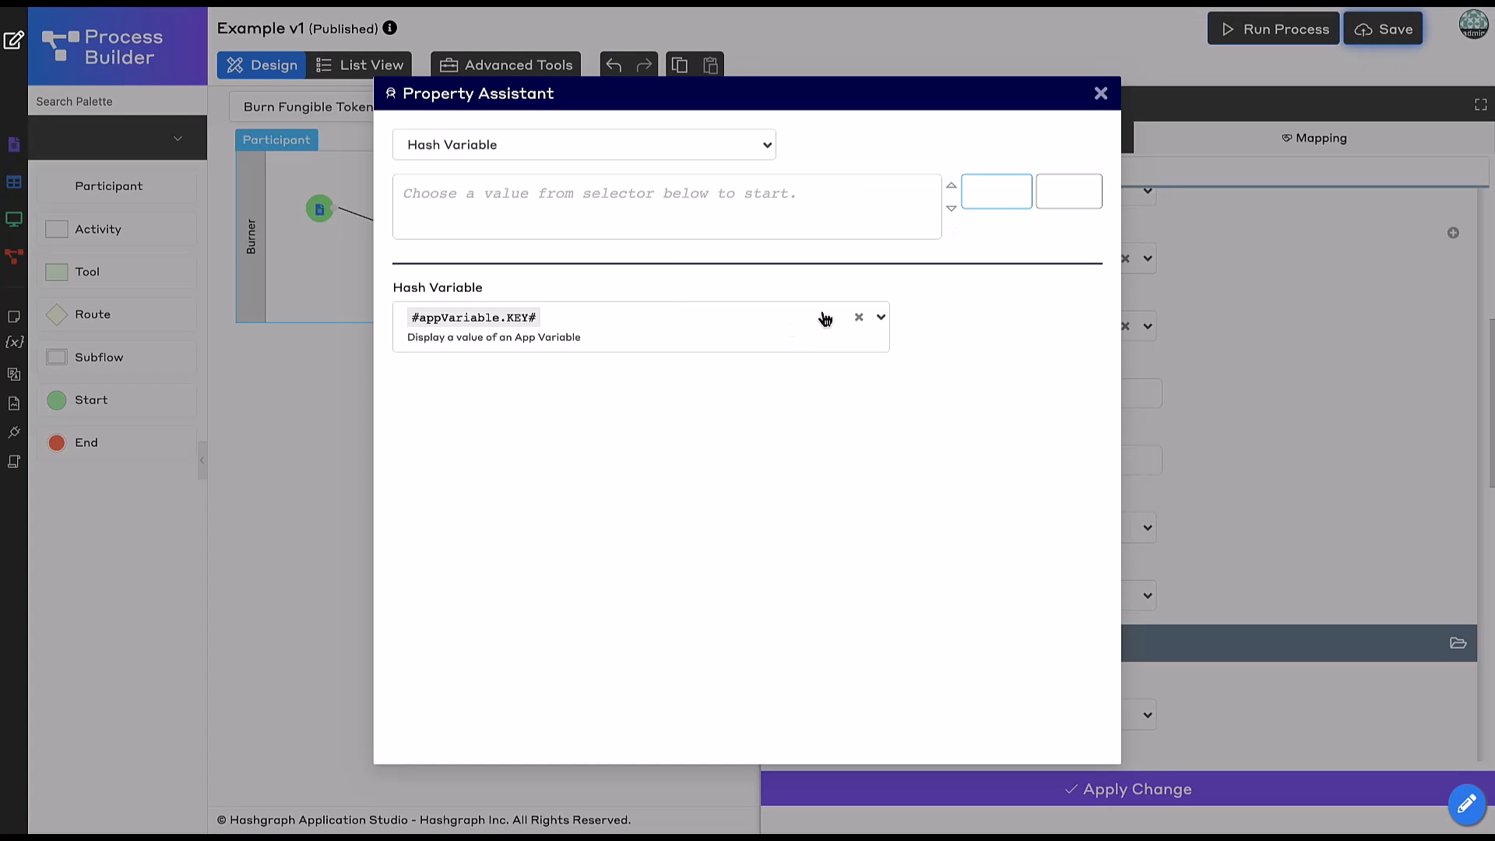
click(763, 321)
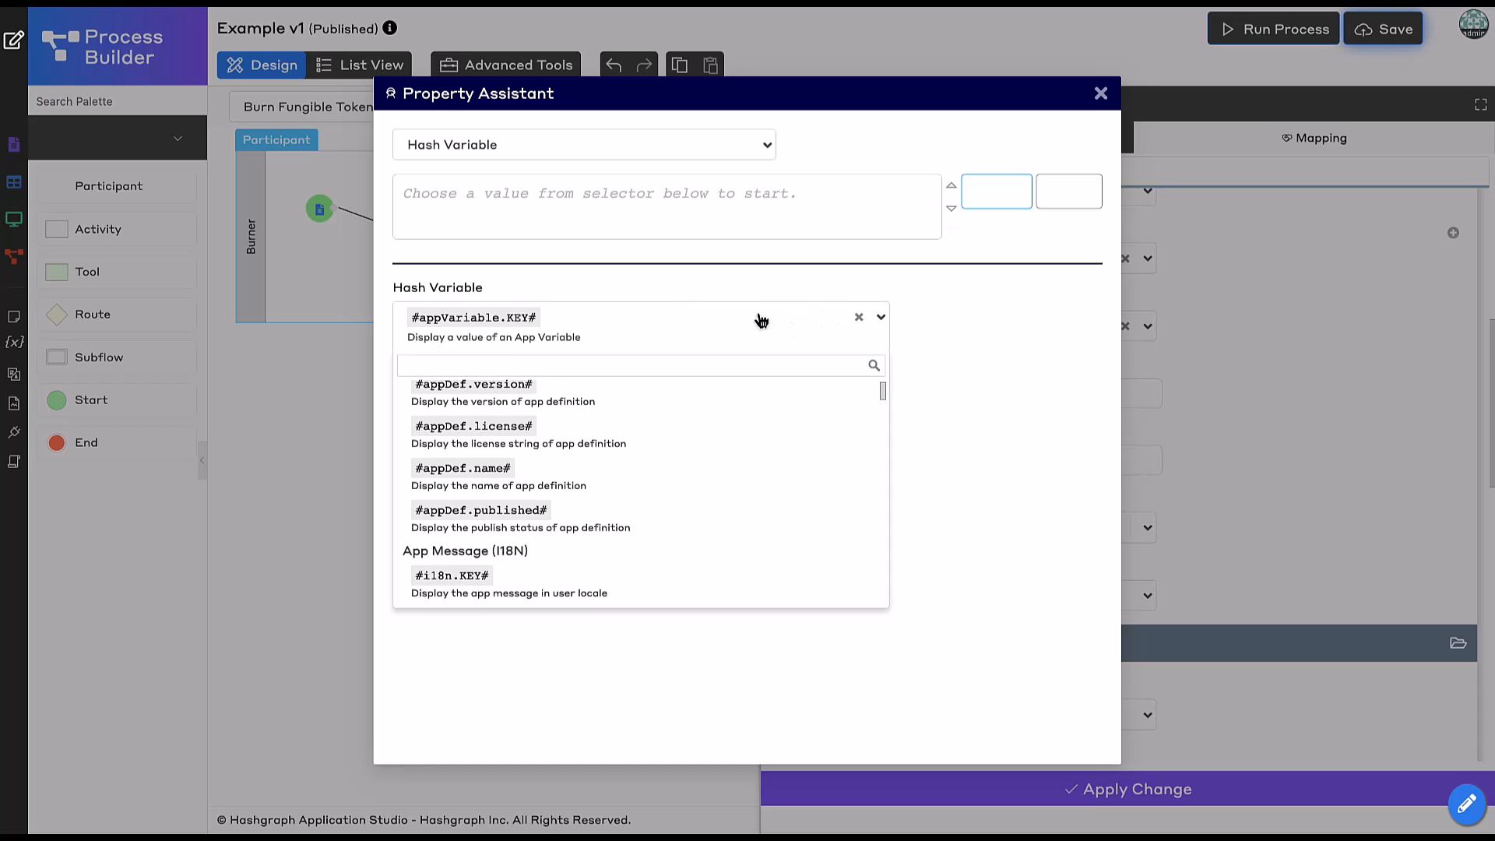
text(form.)
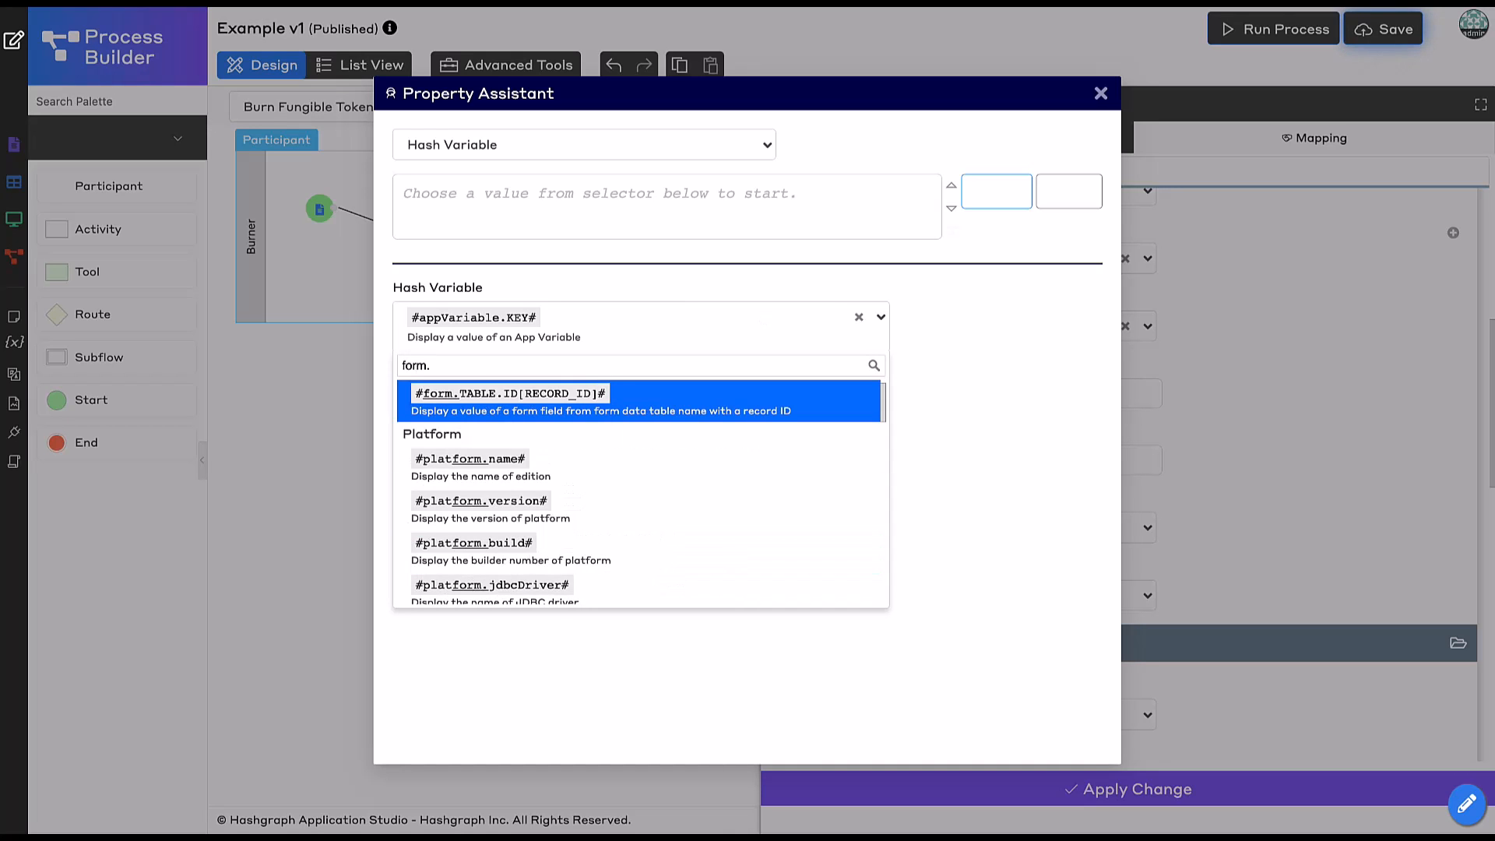
click(752, 410)
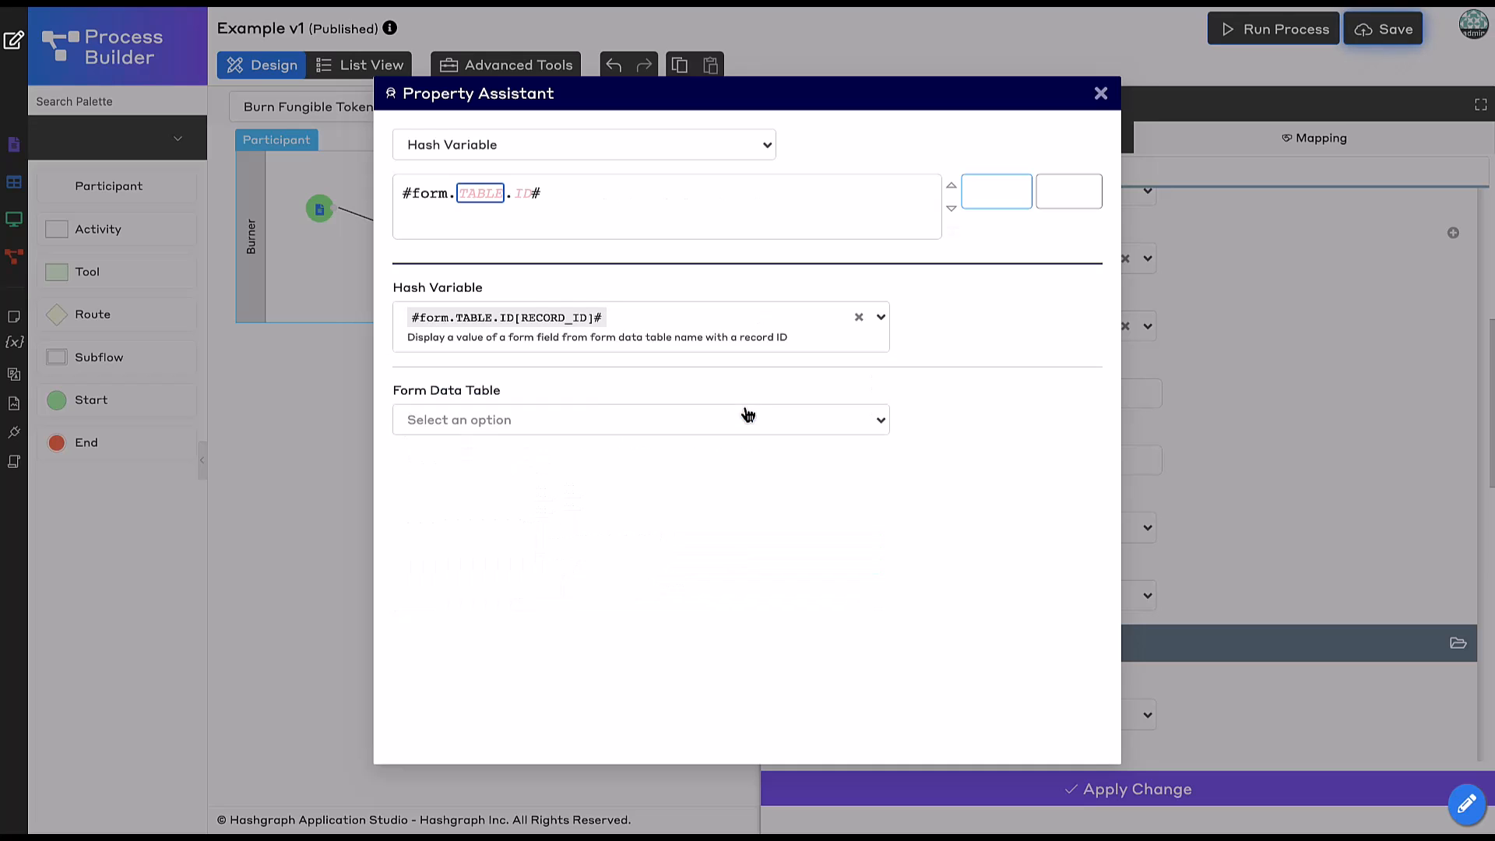
click(710, 427)
click(537, 476)
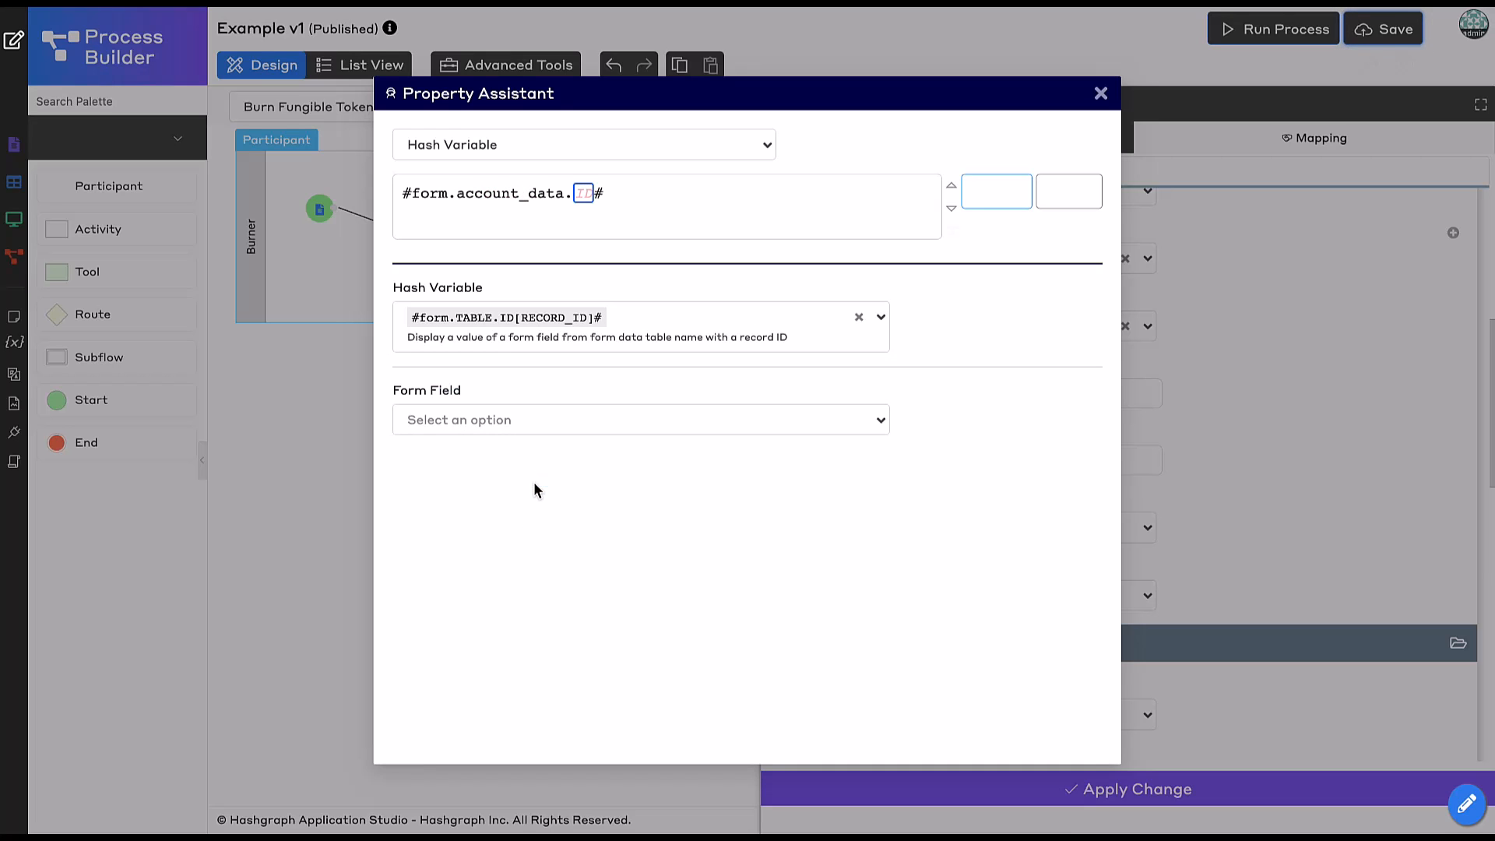
click(541, 421)
text(mnem)
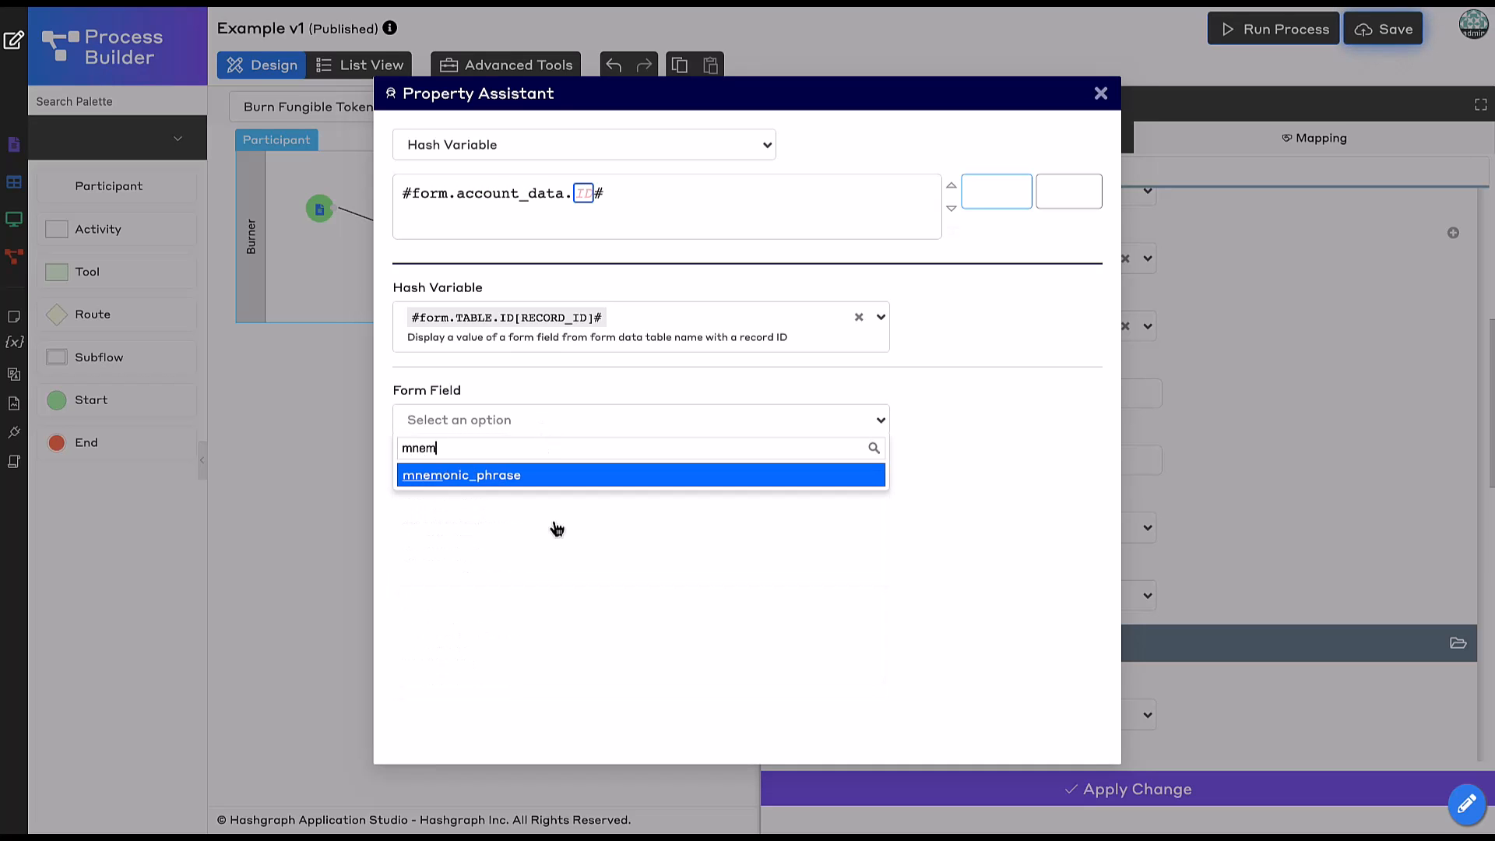
click(531, 477)
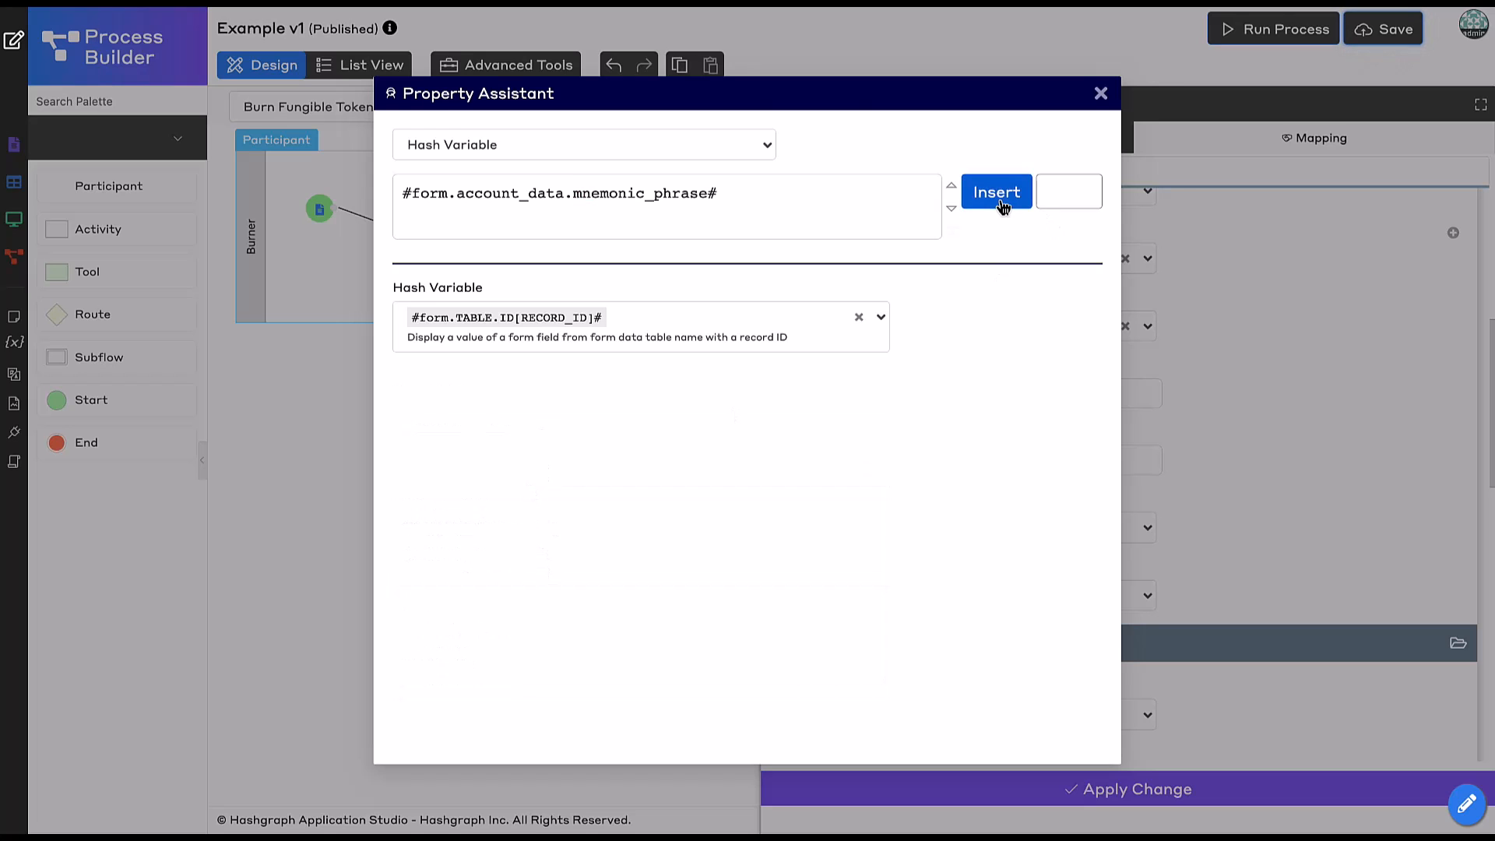
click(998, 192)
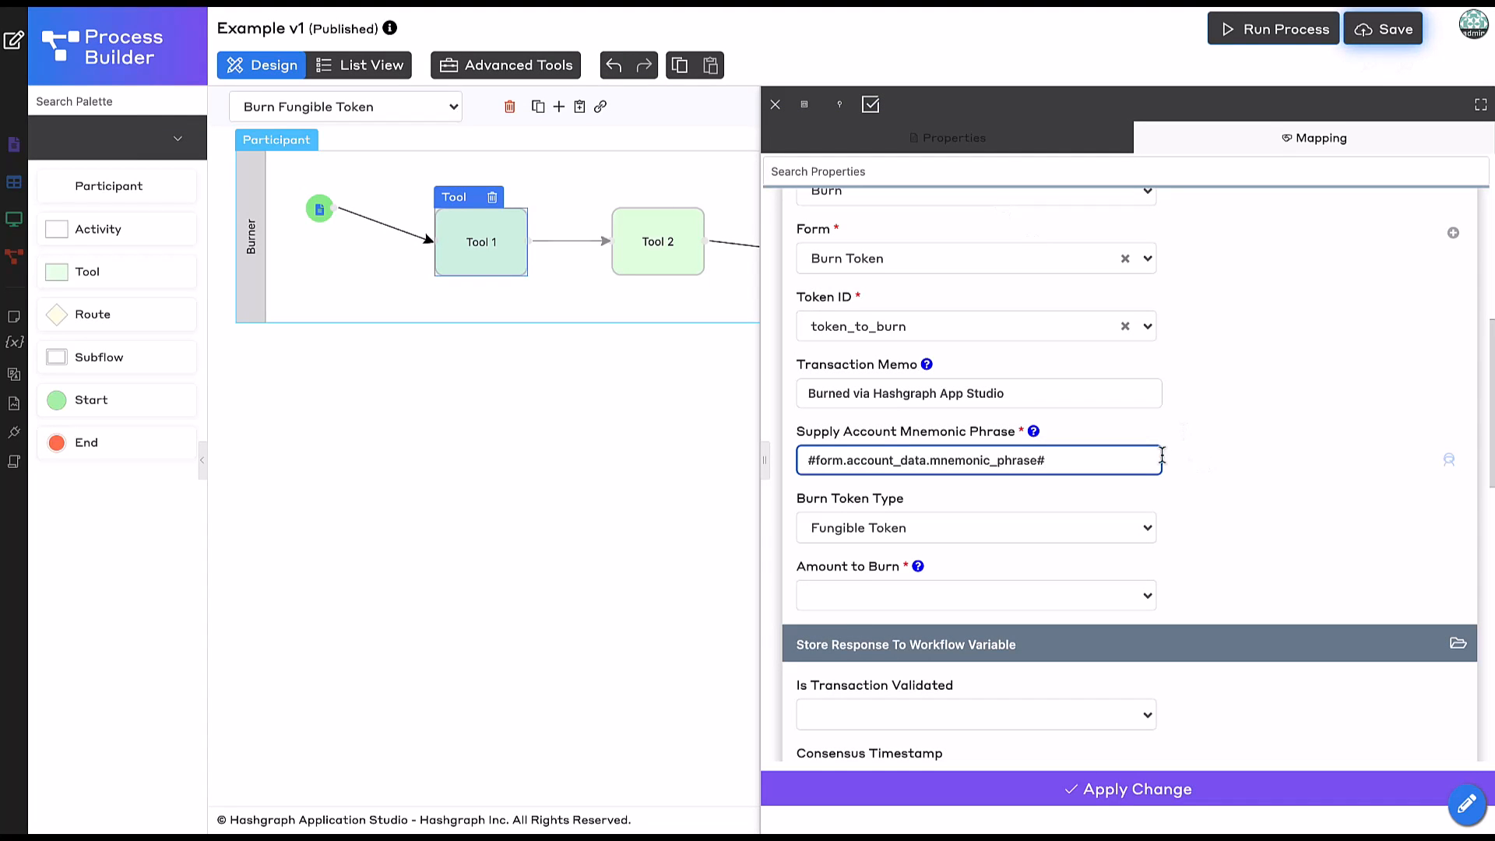
Key the record ID to {form.burn_history.minter}.
text([])
text({)
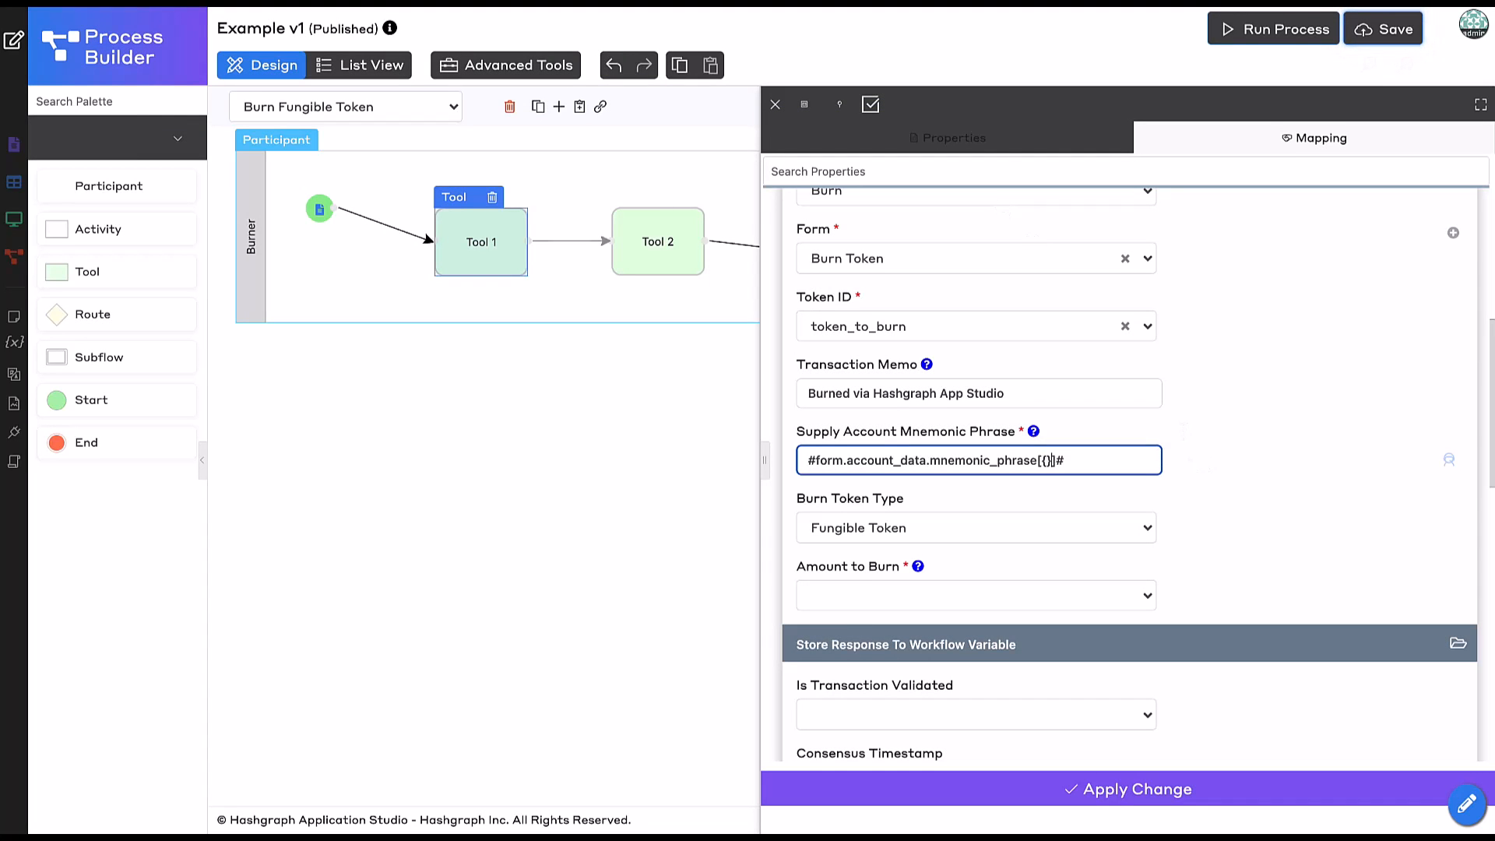
text(form.bu)
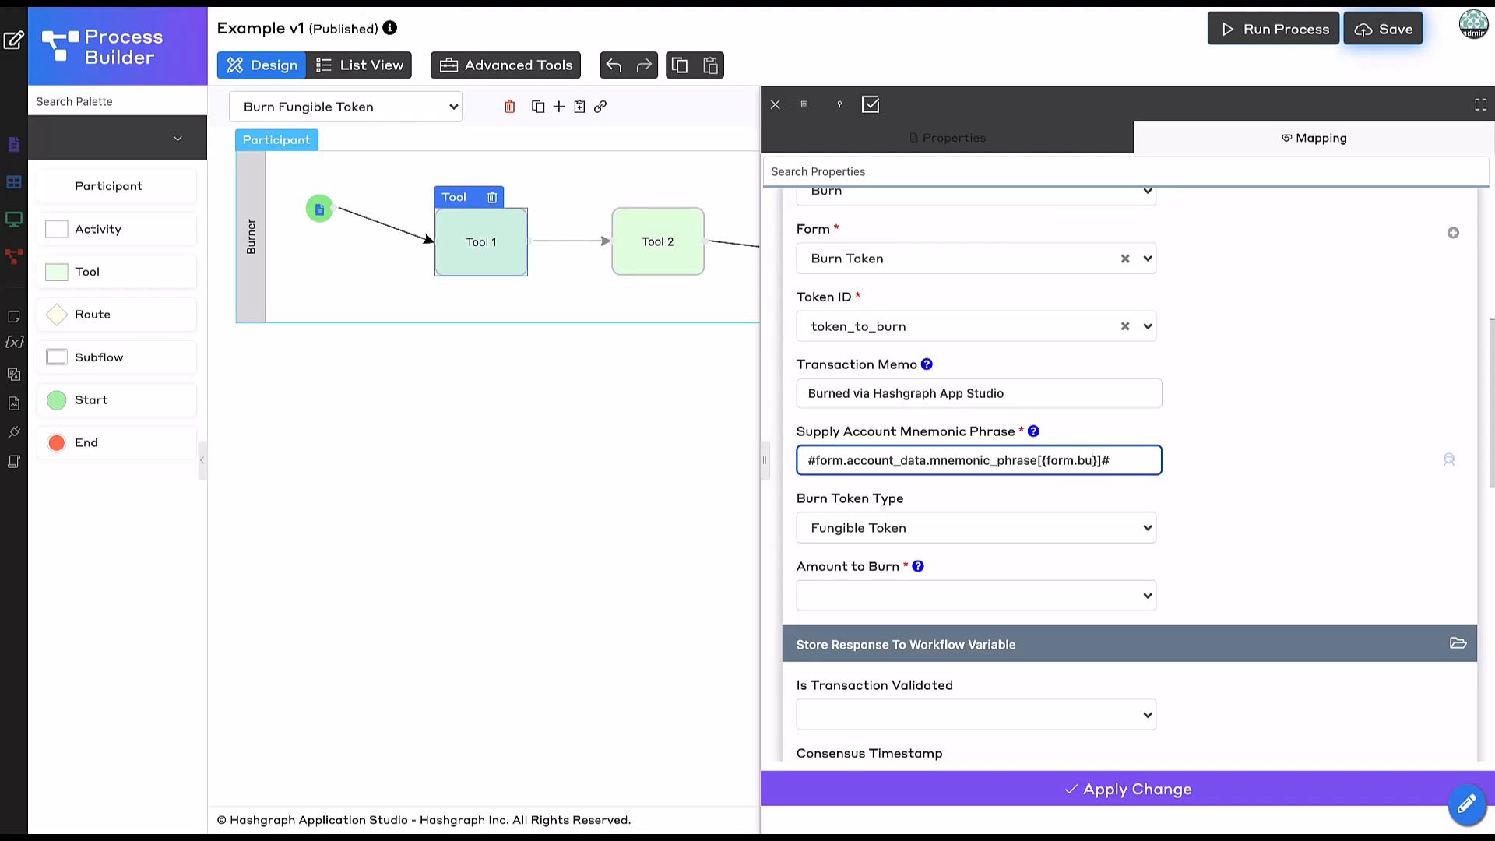
text(rn_hi)
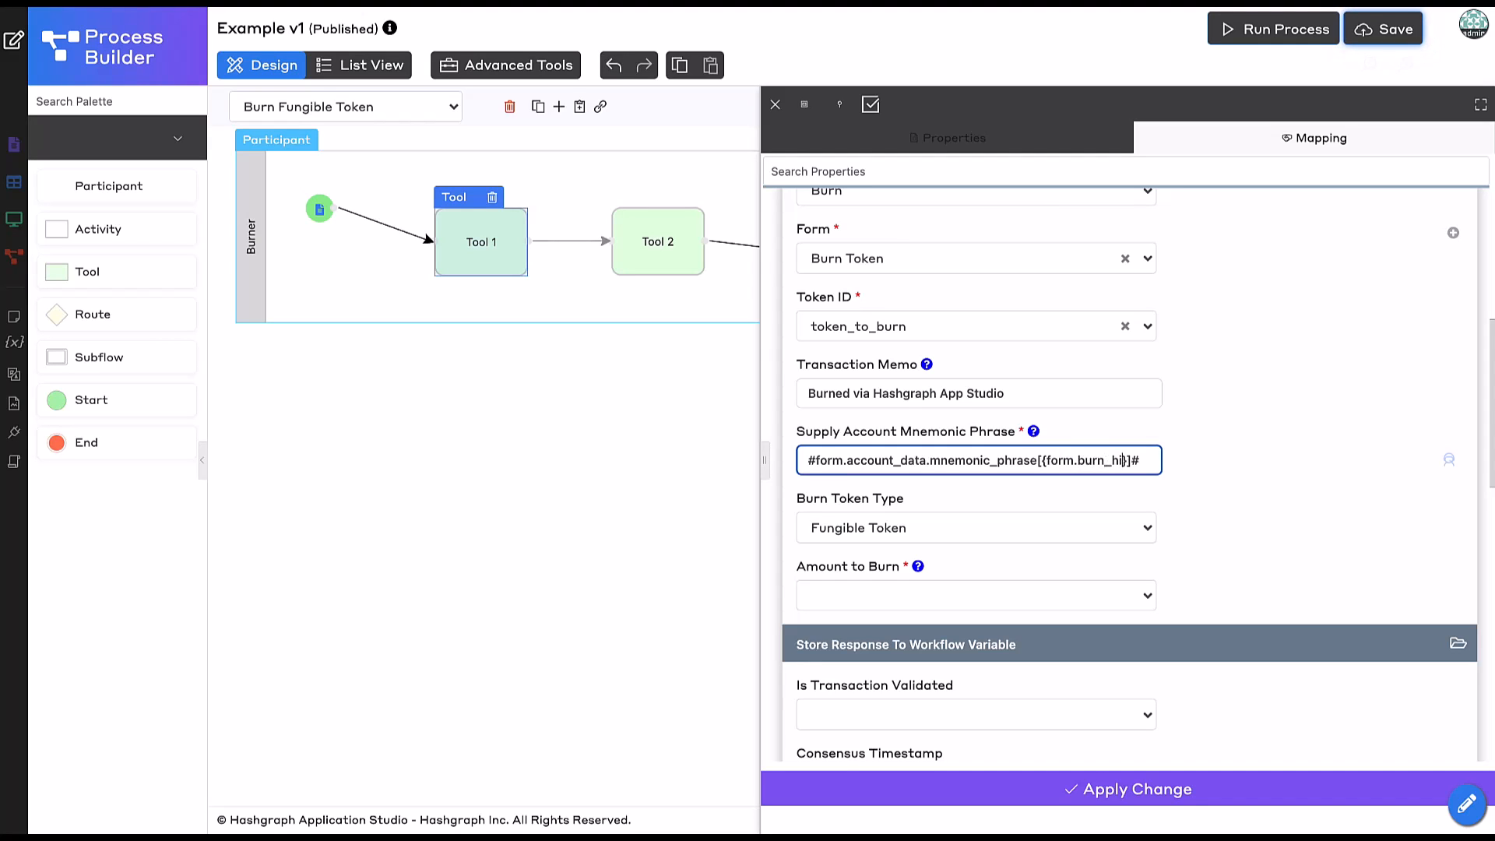
text(story)
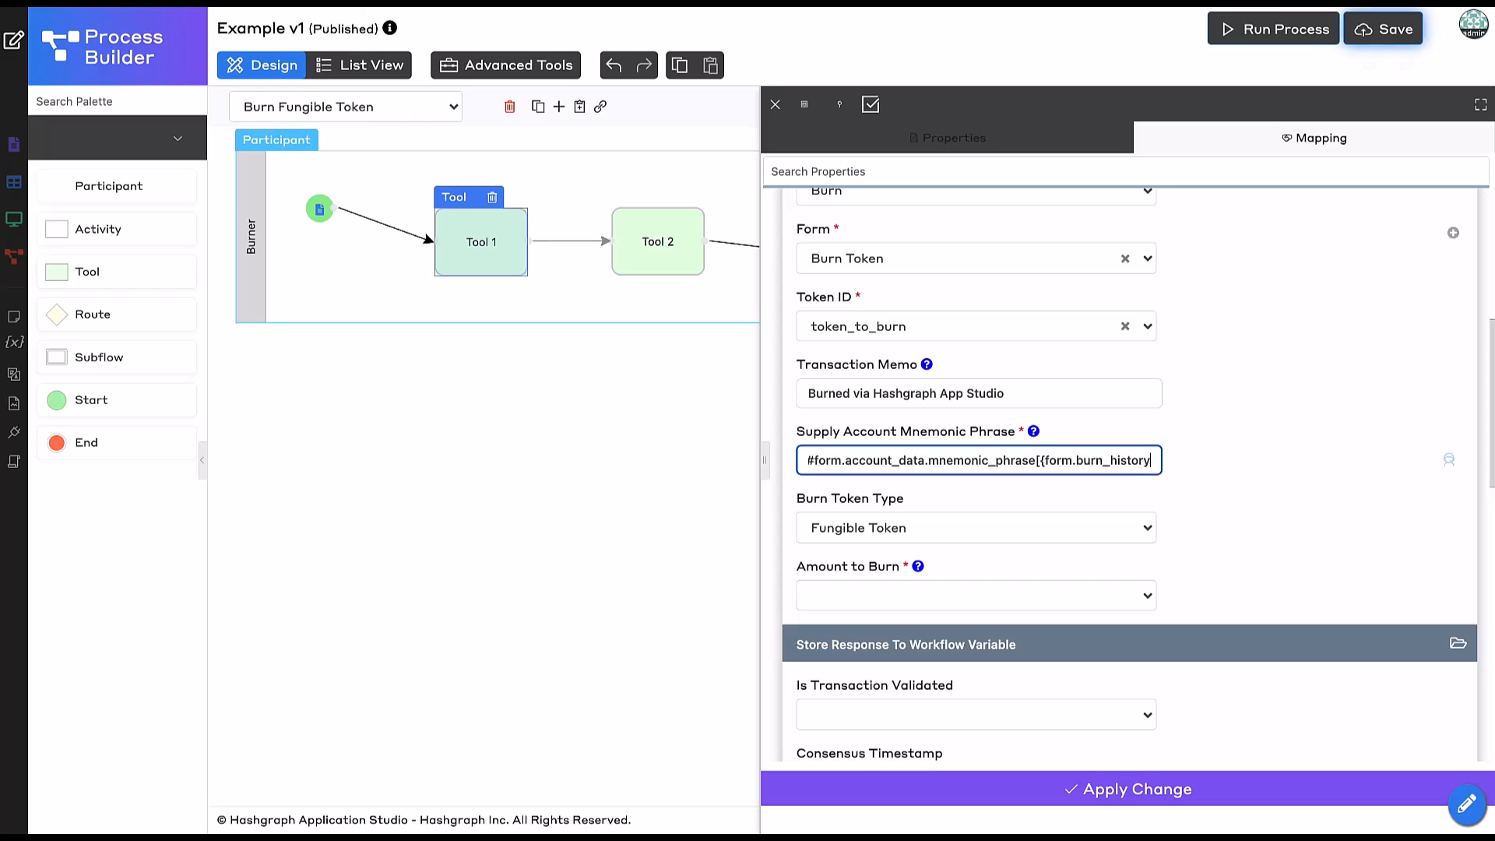
text(.)
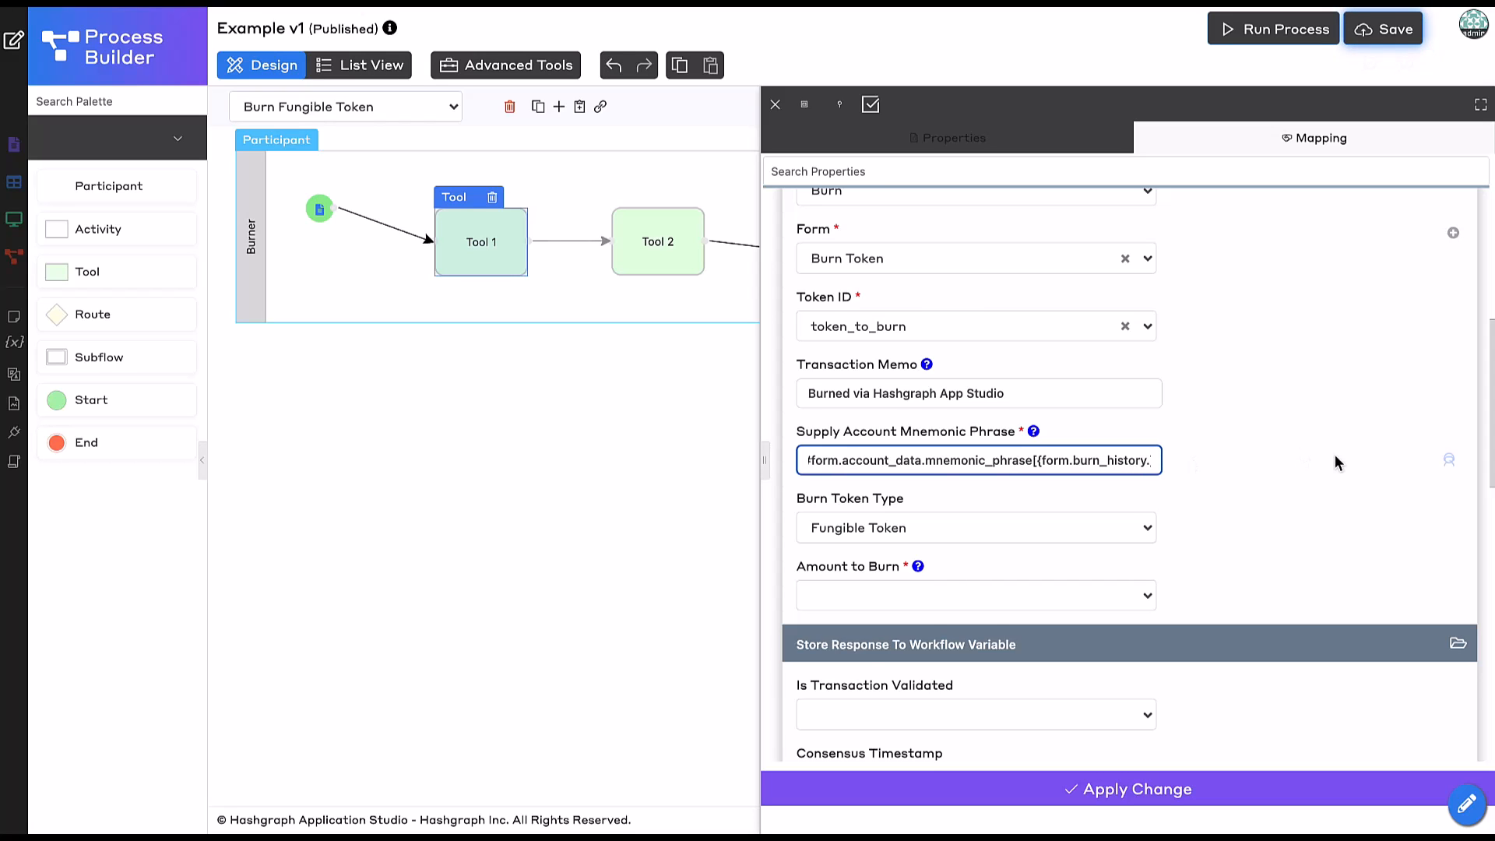
scroll(1335, 458, up, 1)
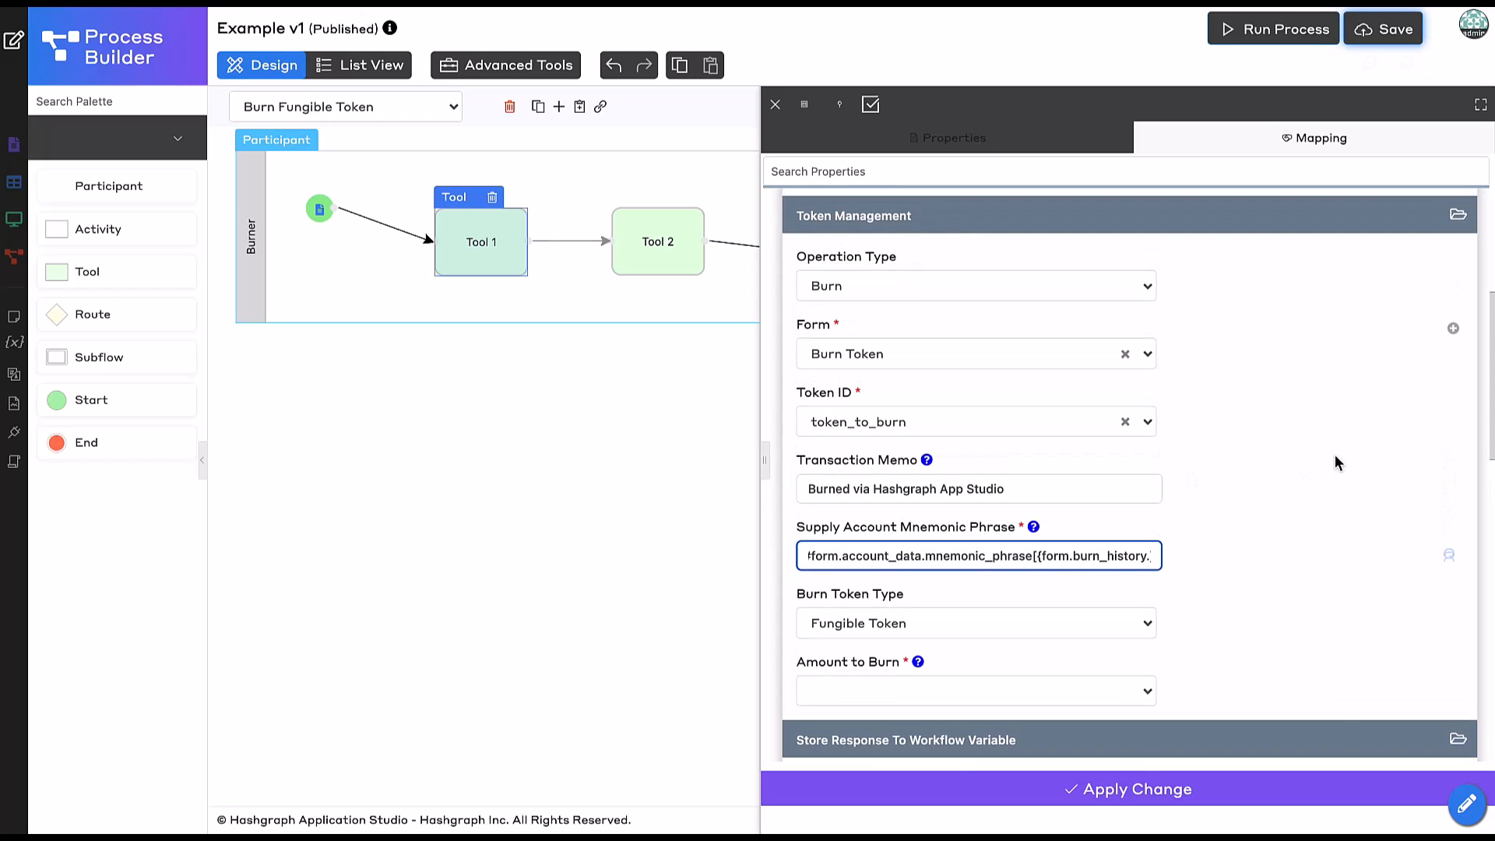
text(minter}]#)
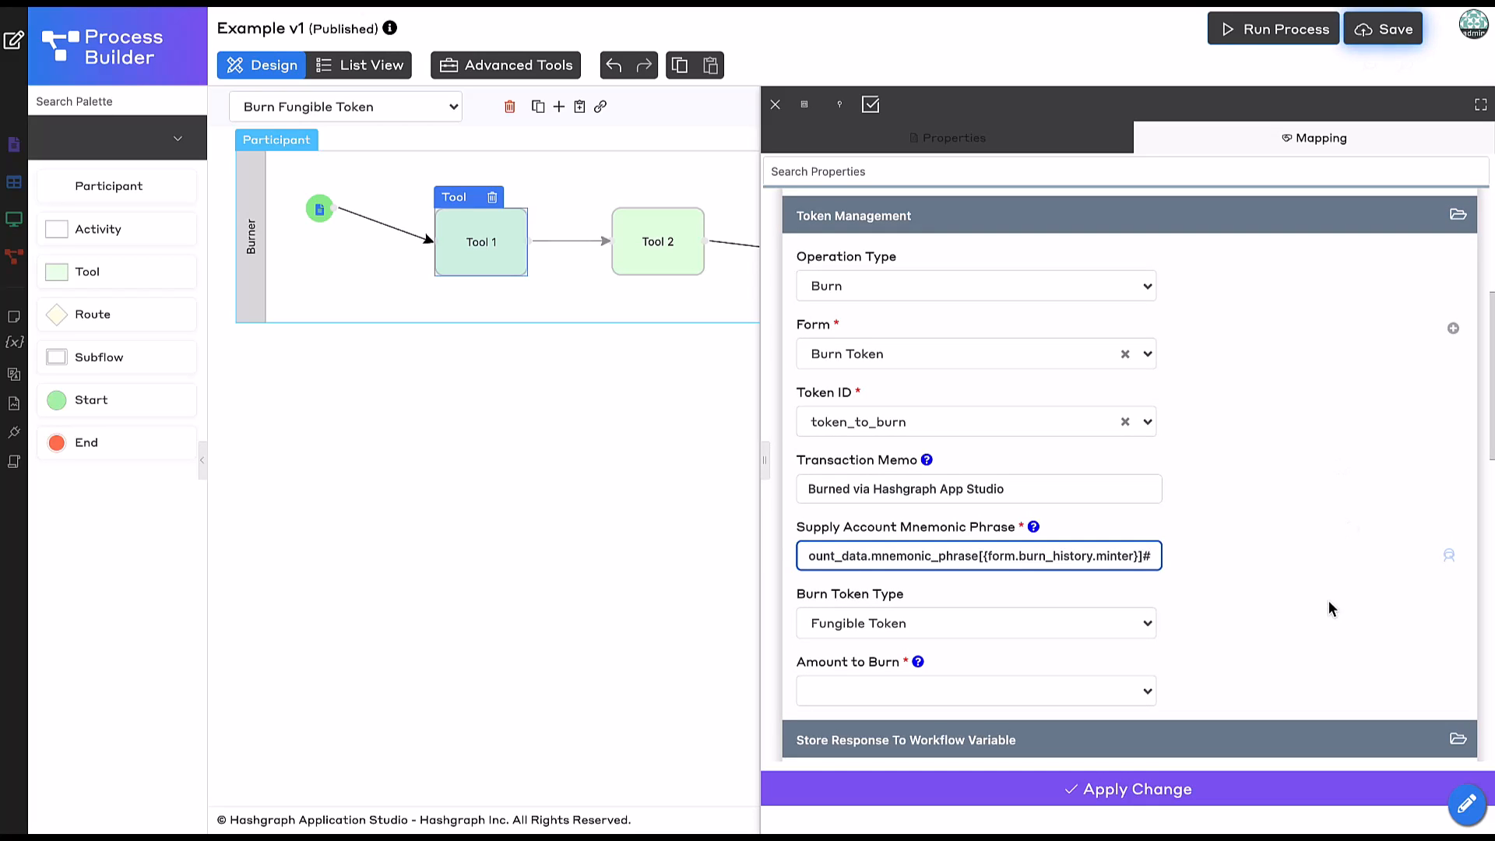
click(1328, 601)
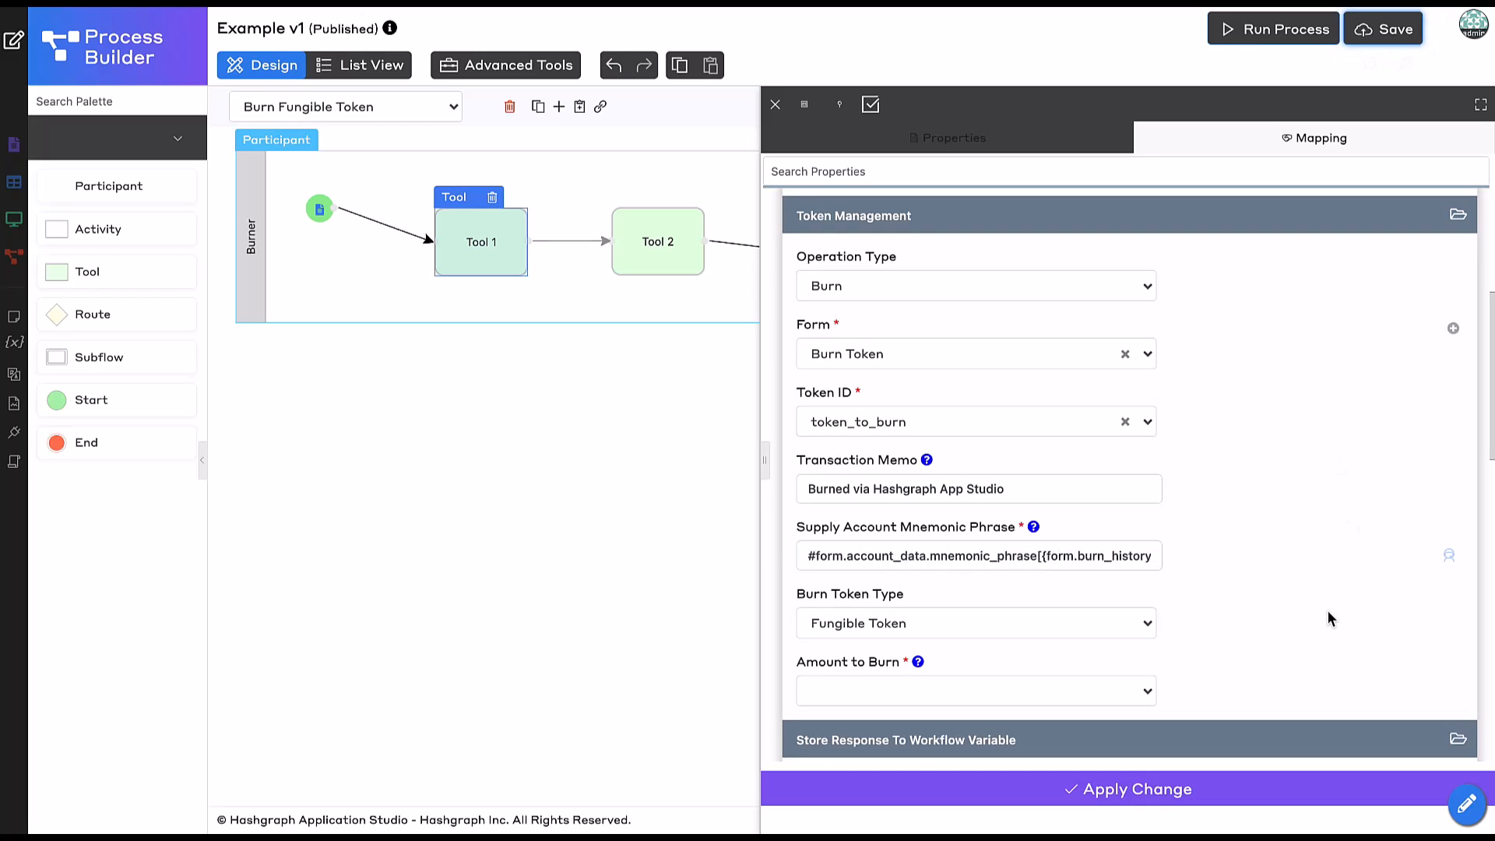
Set Amount to Burn to amount_to_burn, keeping Fungible Token as the burn type.
scroll(1329, 610, down, 3)
click(1012, 520)
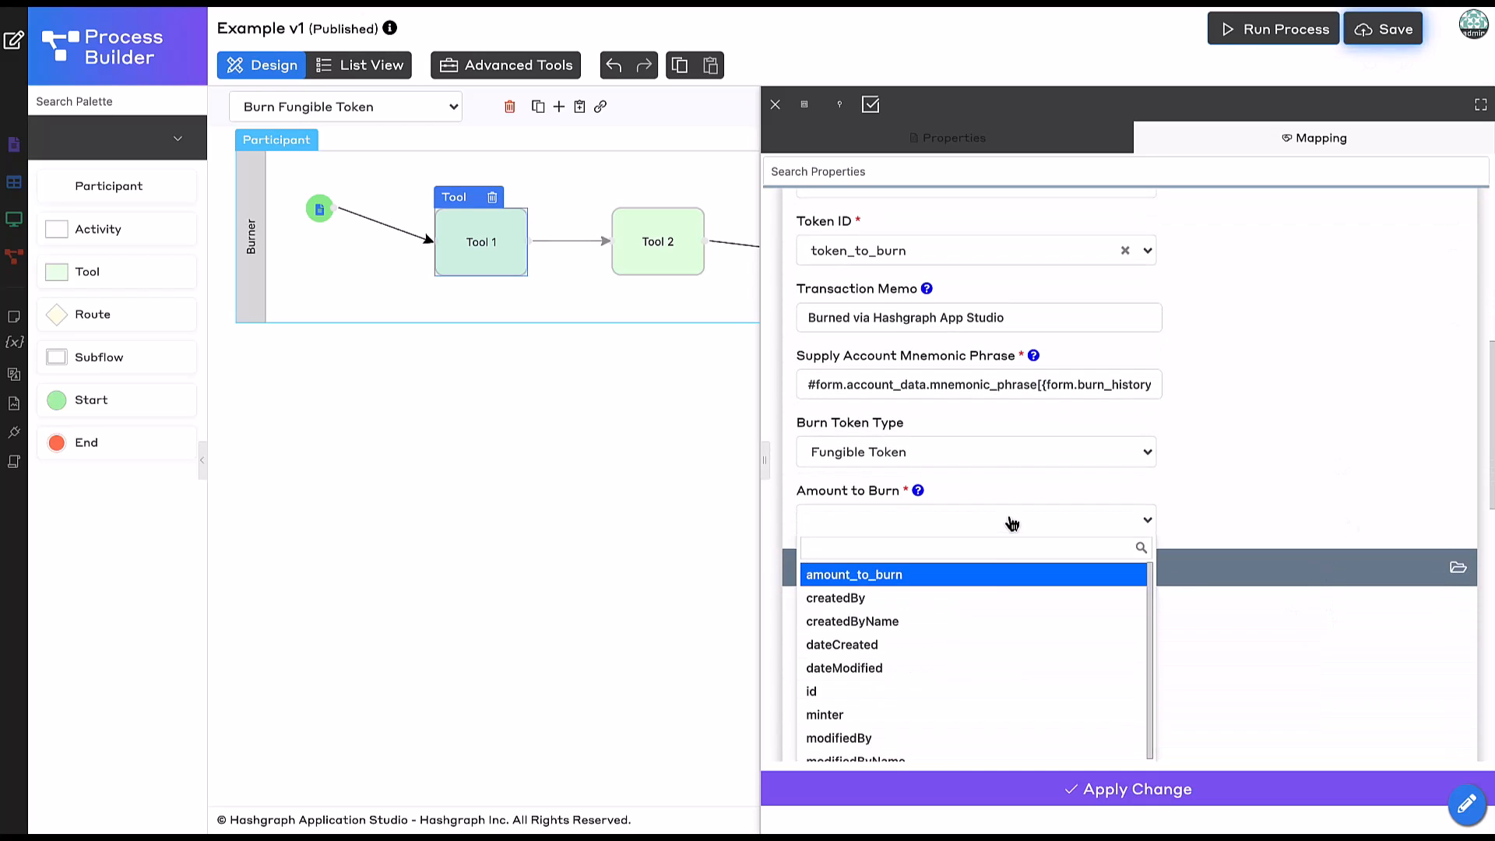
click(923, 582)
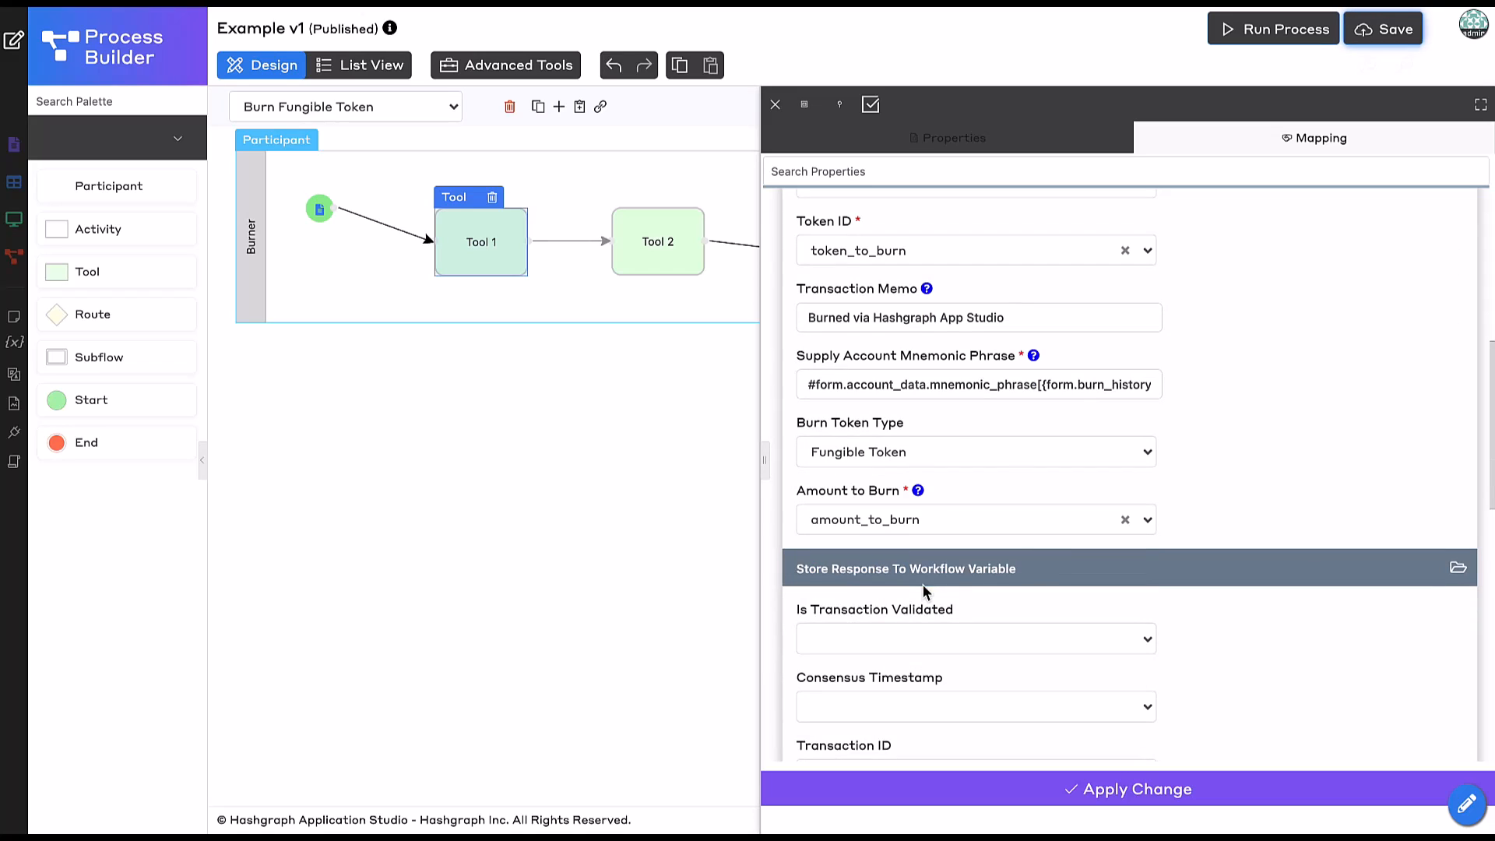
click(925, 459)
click(885, 452)
Store the transaction ID in txId, then apply and close the tool settings.
scroll(1287, 536, down, 3)
click(921, 567)
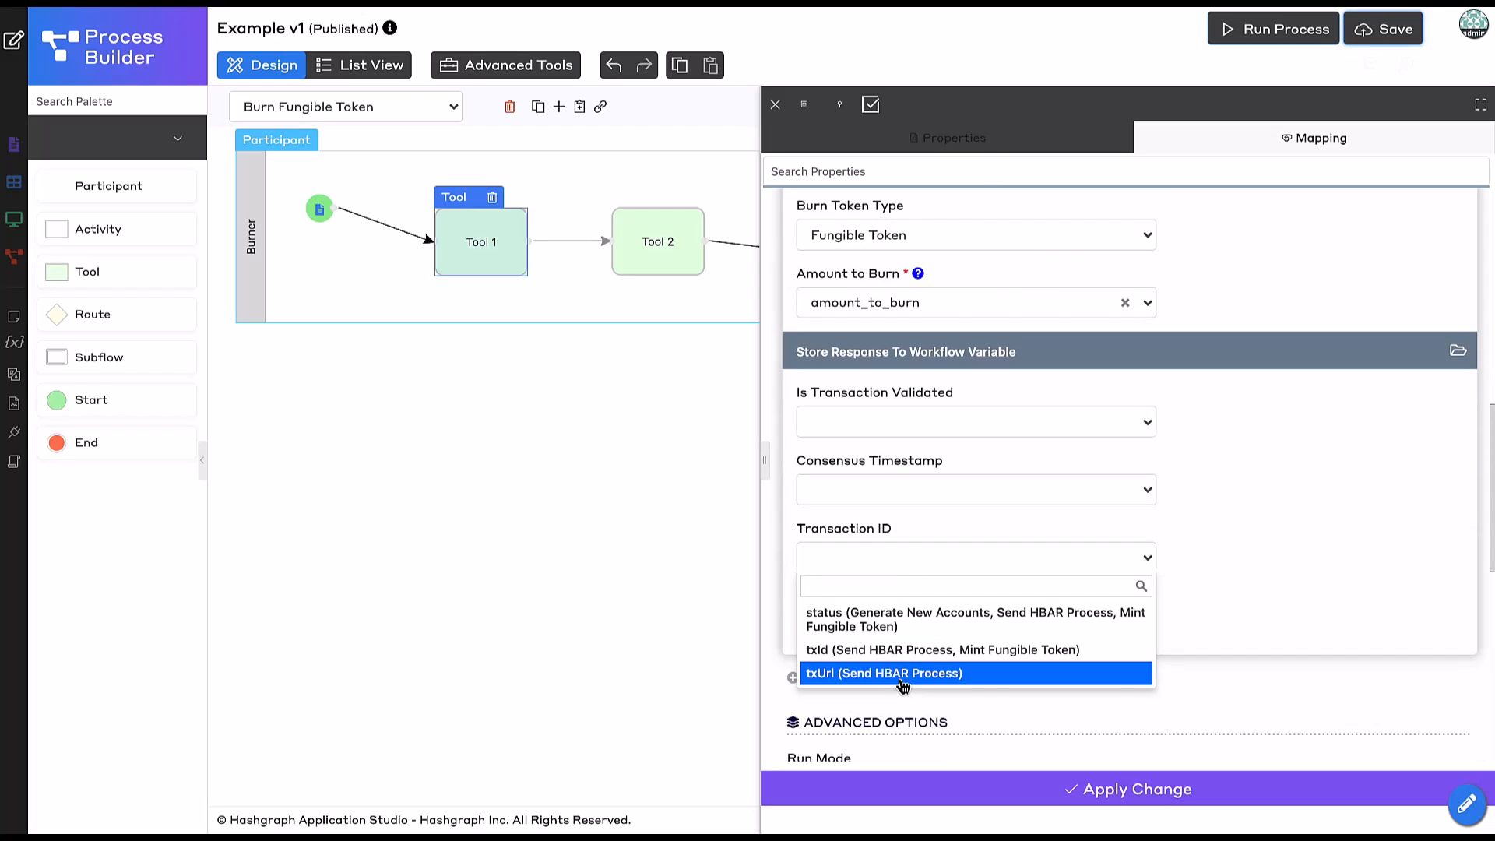
click(899, 650)
click(1022, 562)
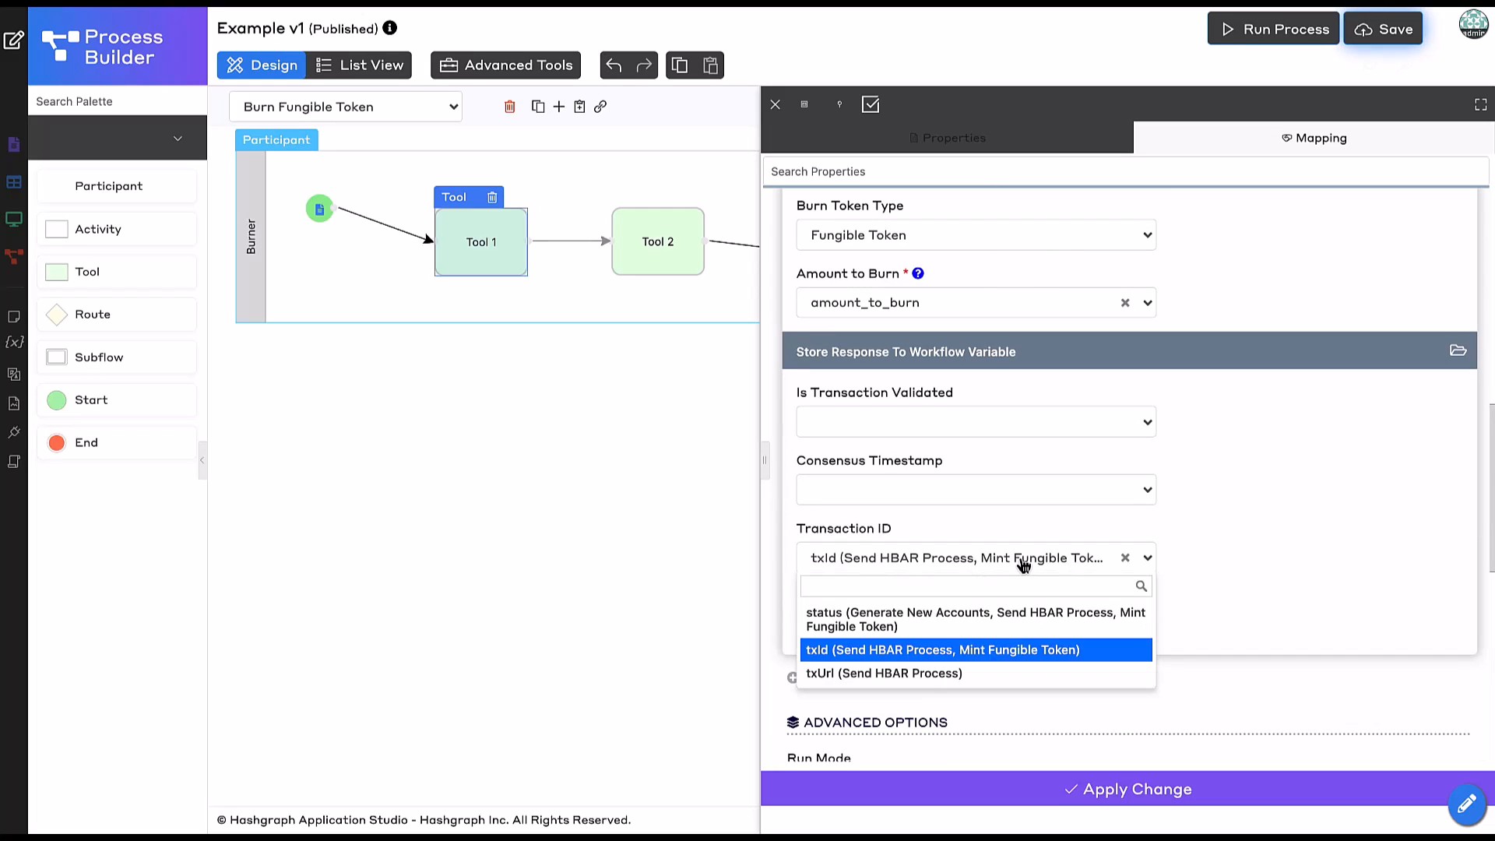
click(1260, 535)
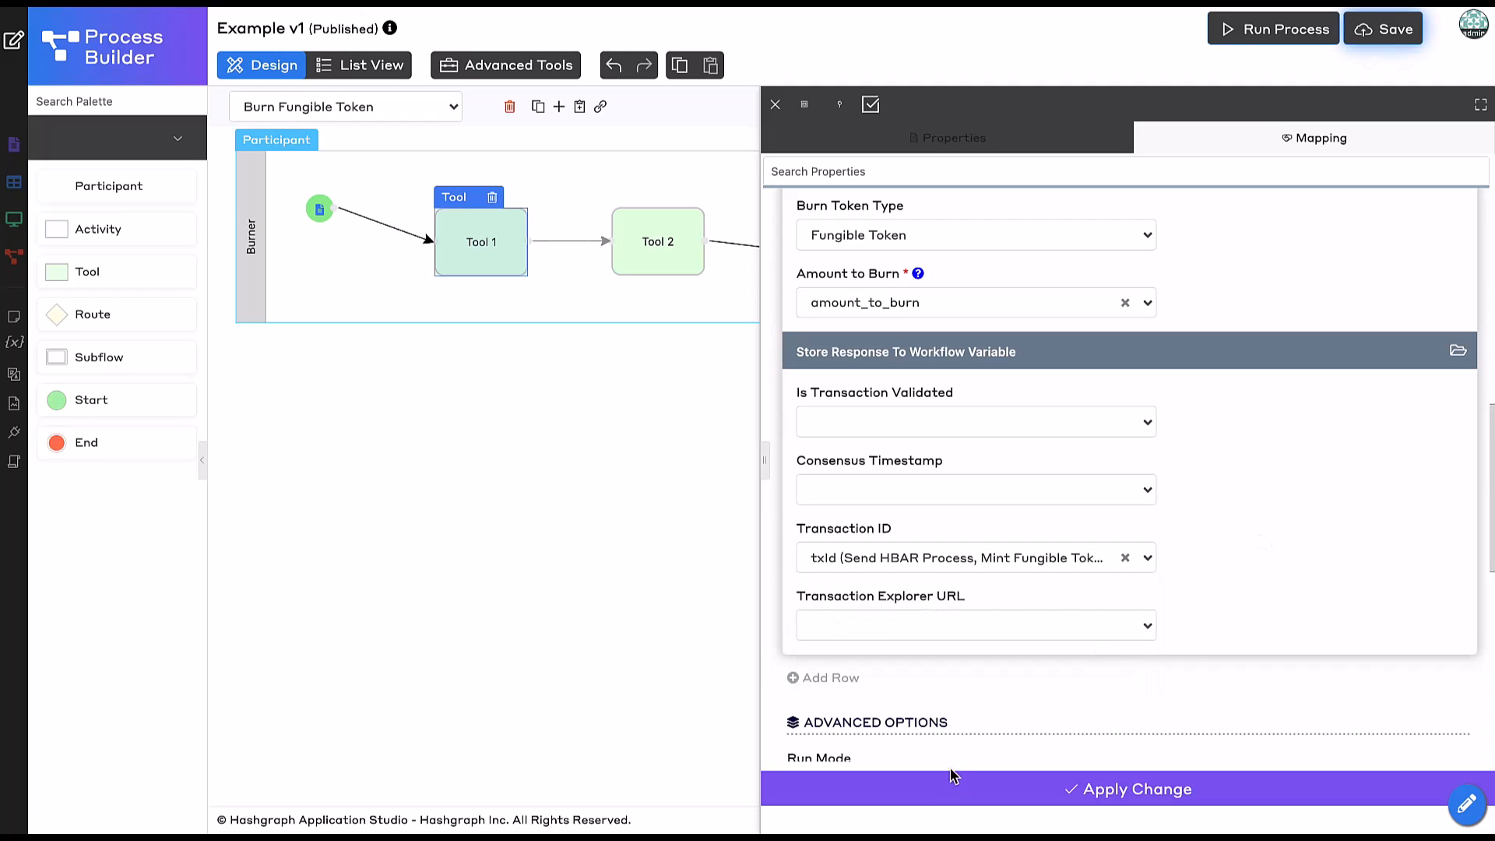
click(937, 798)
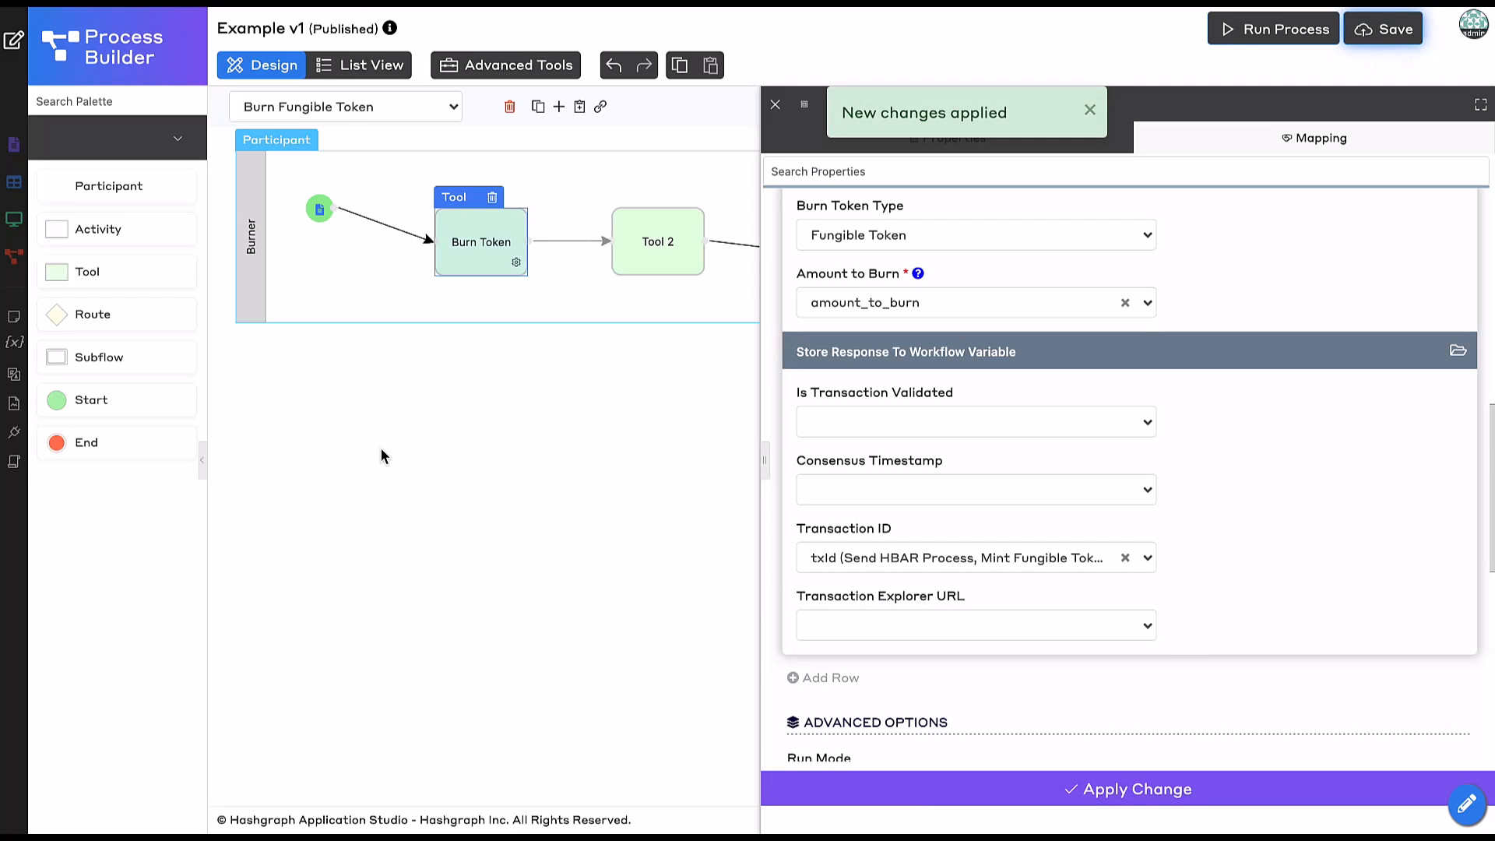
click(380, 447)
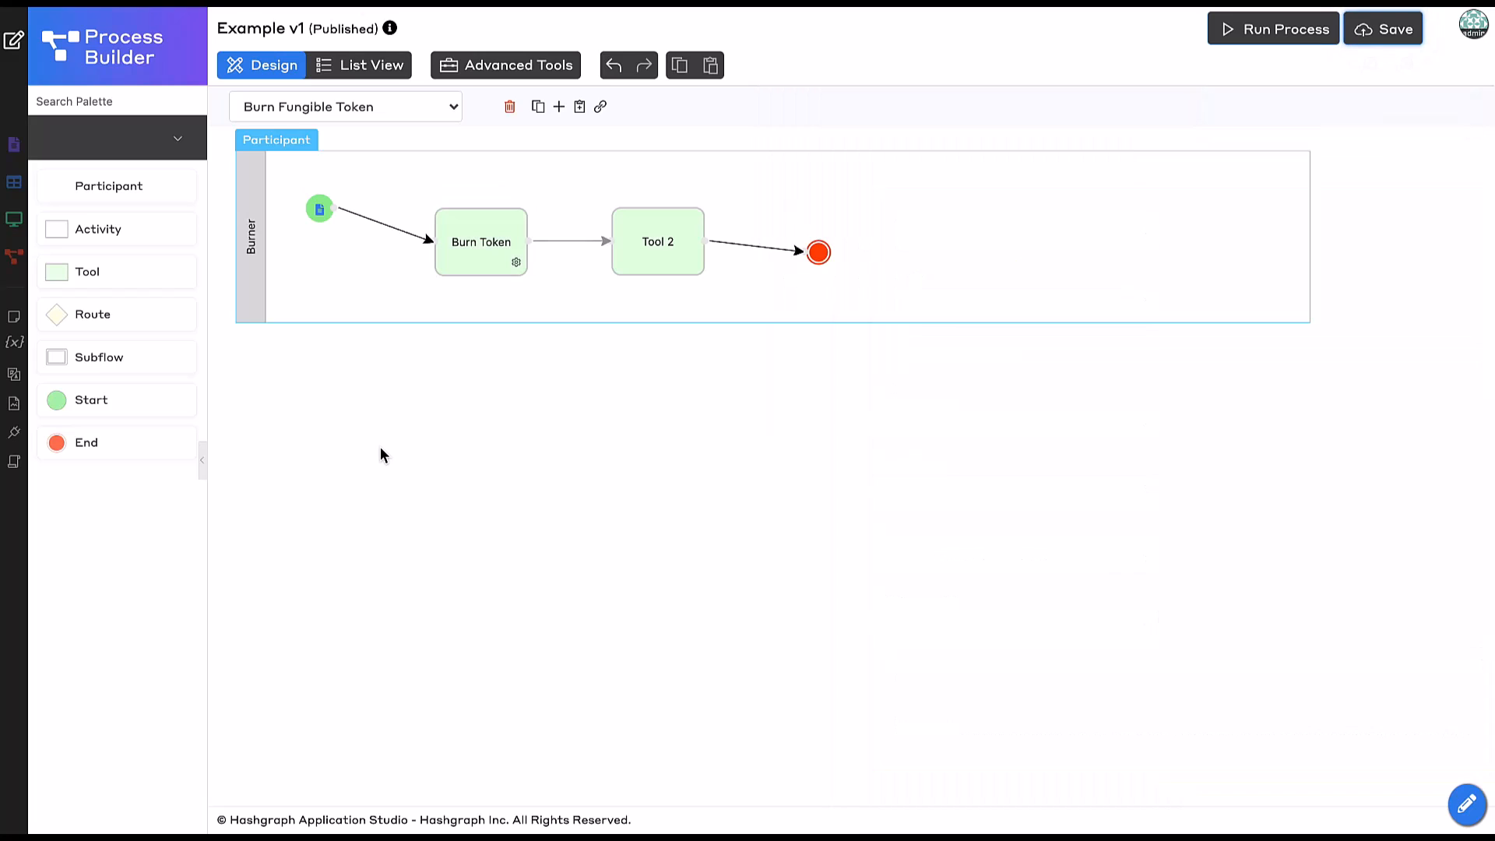
Give Tool 2 the ID storeTxIdToForm and the name Store Tx ID To Form.
click(487, 113)
click(718, 511)
click(665, 248)
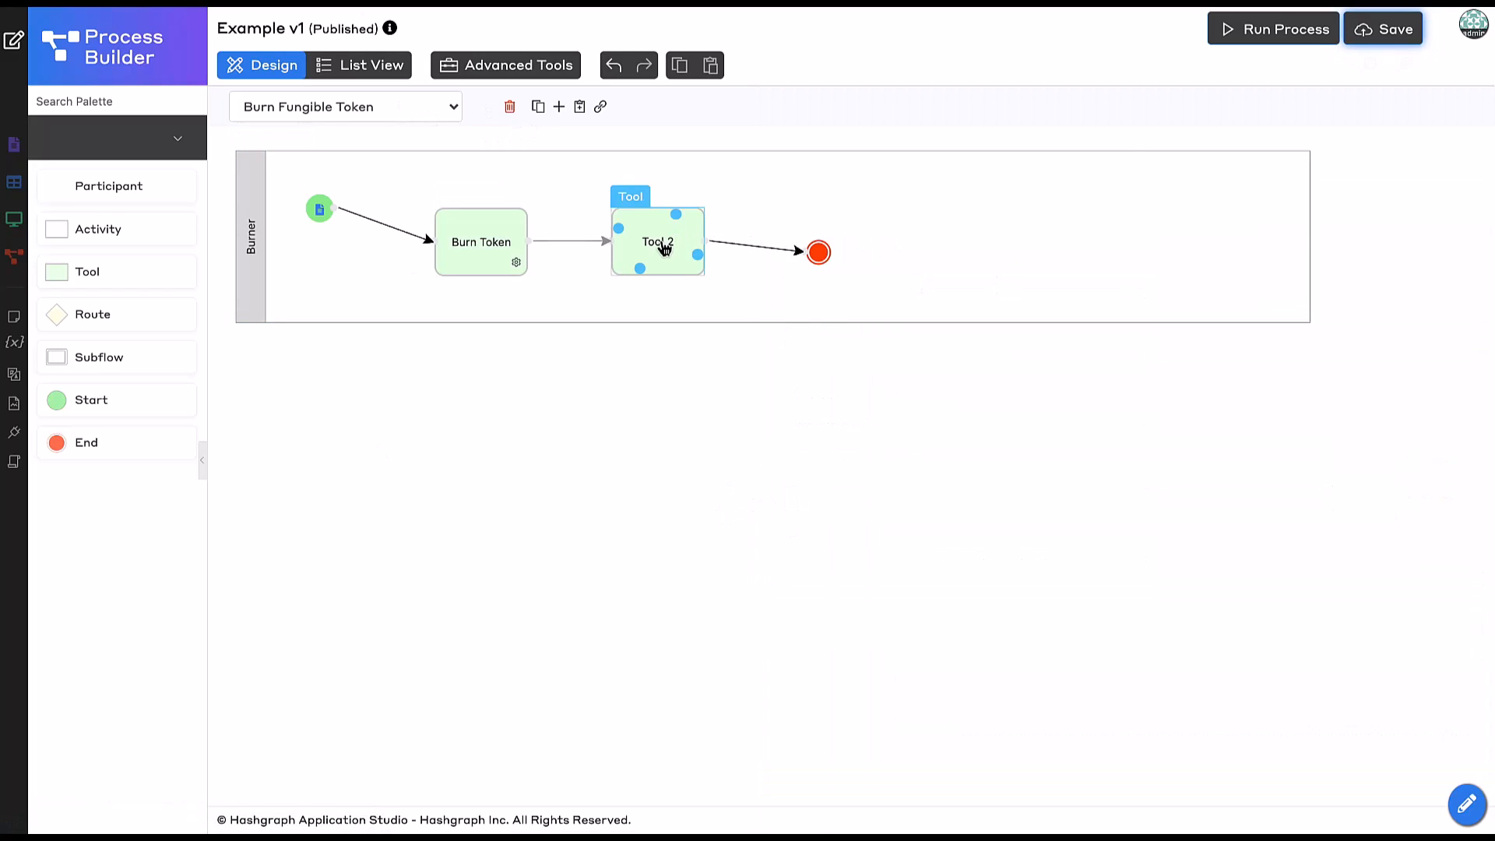
click(664, 248)
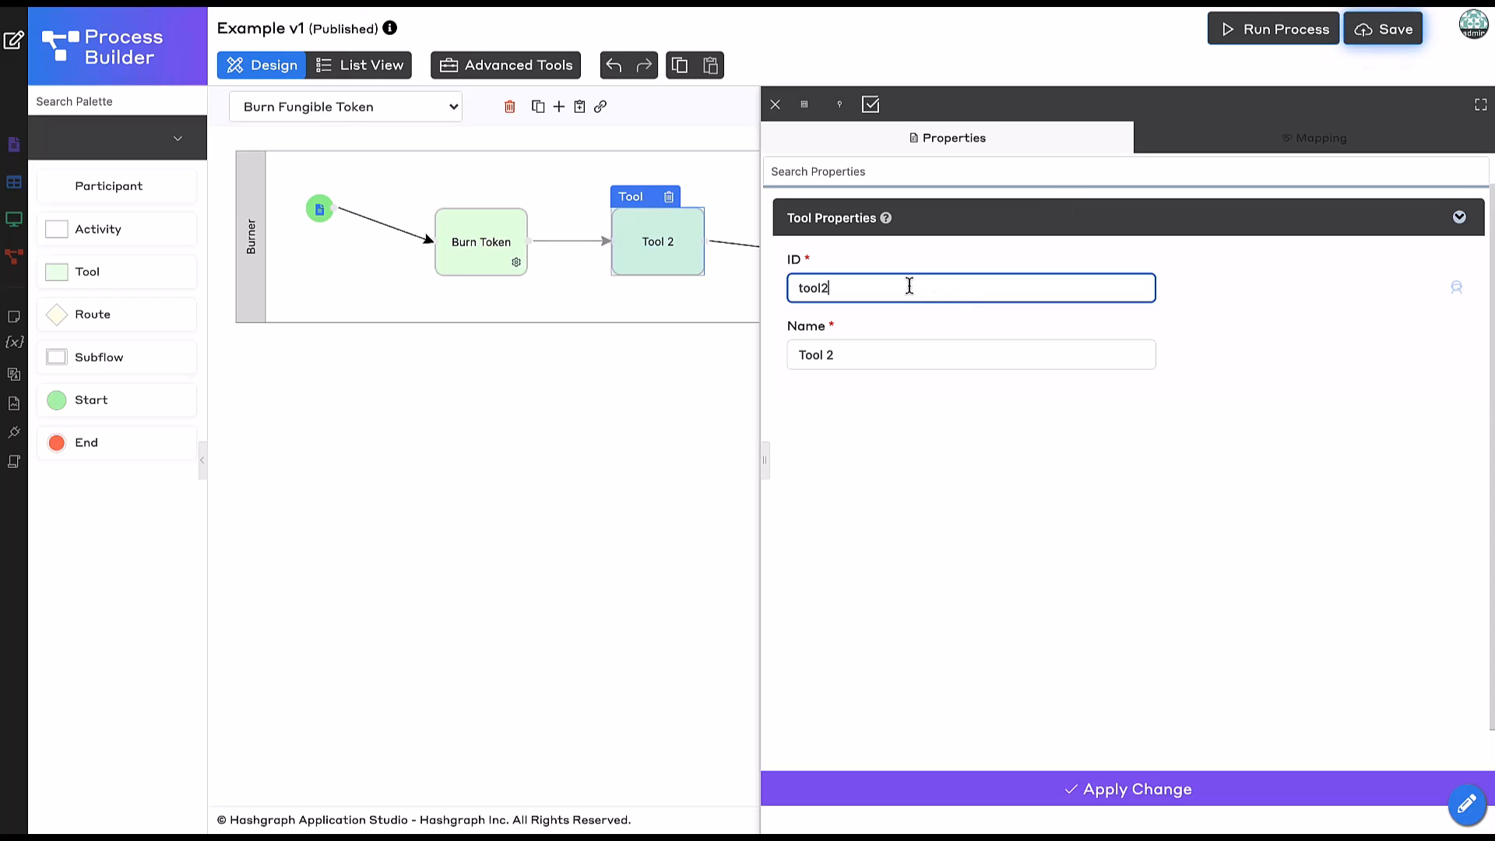
key(ctrl+a)
text(stor)
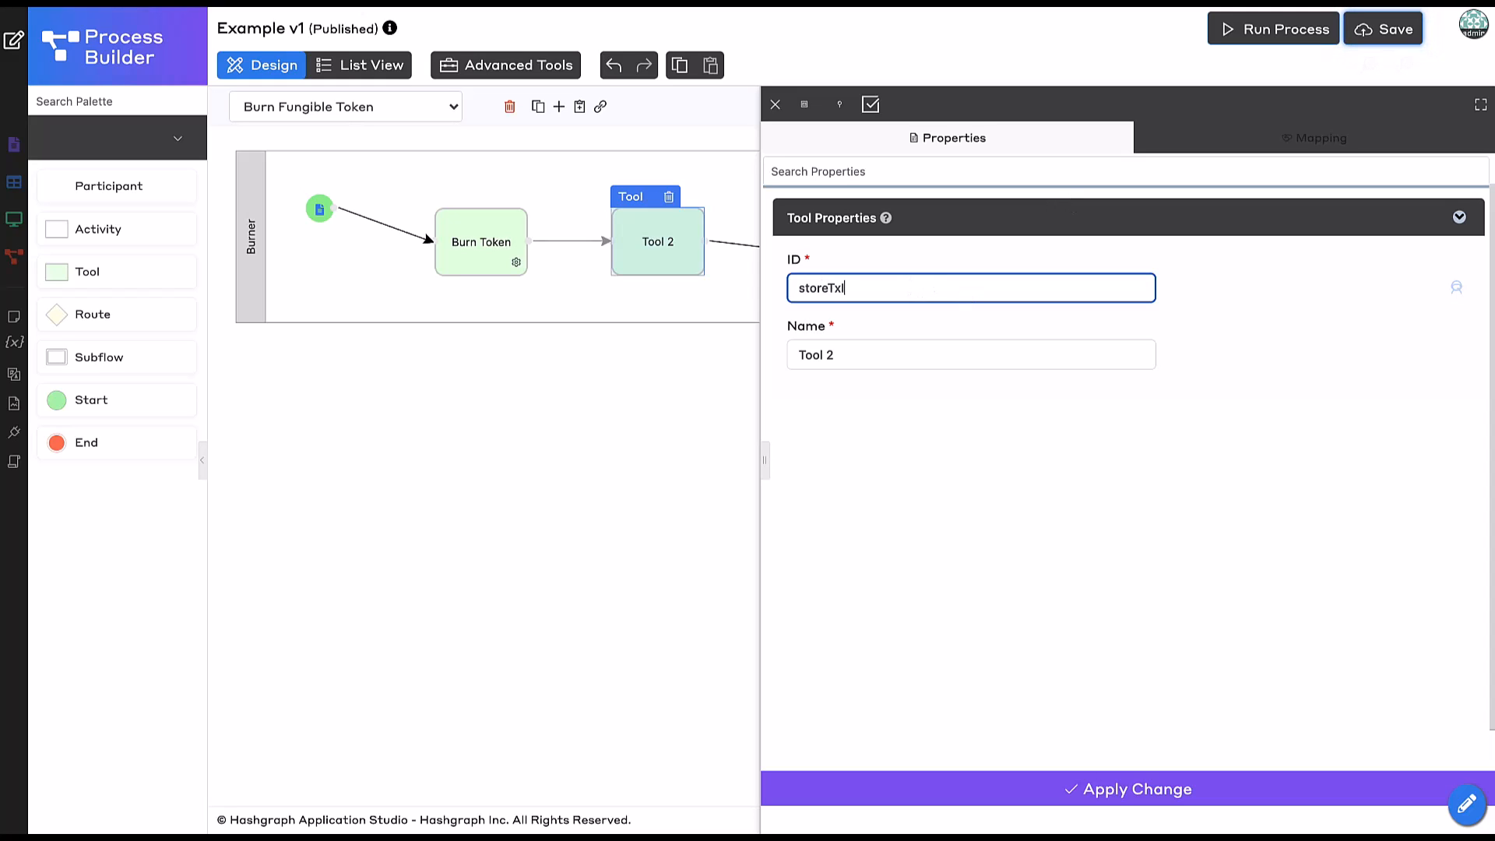
text(eTxIdToForm)
key(Tab)
text(St)
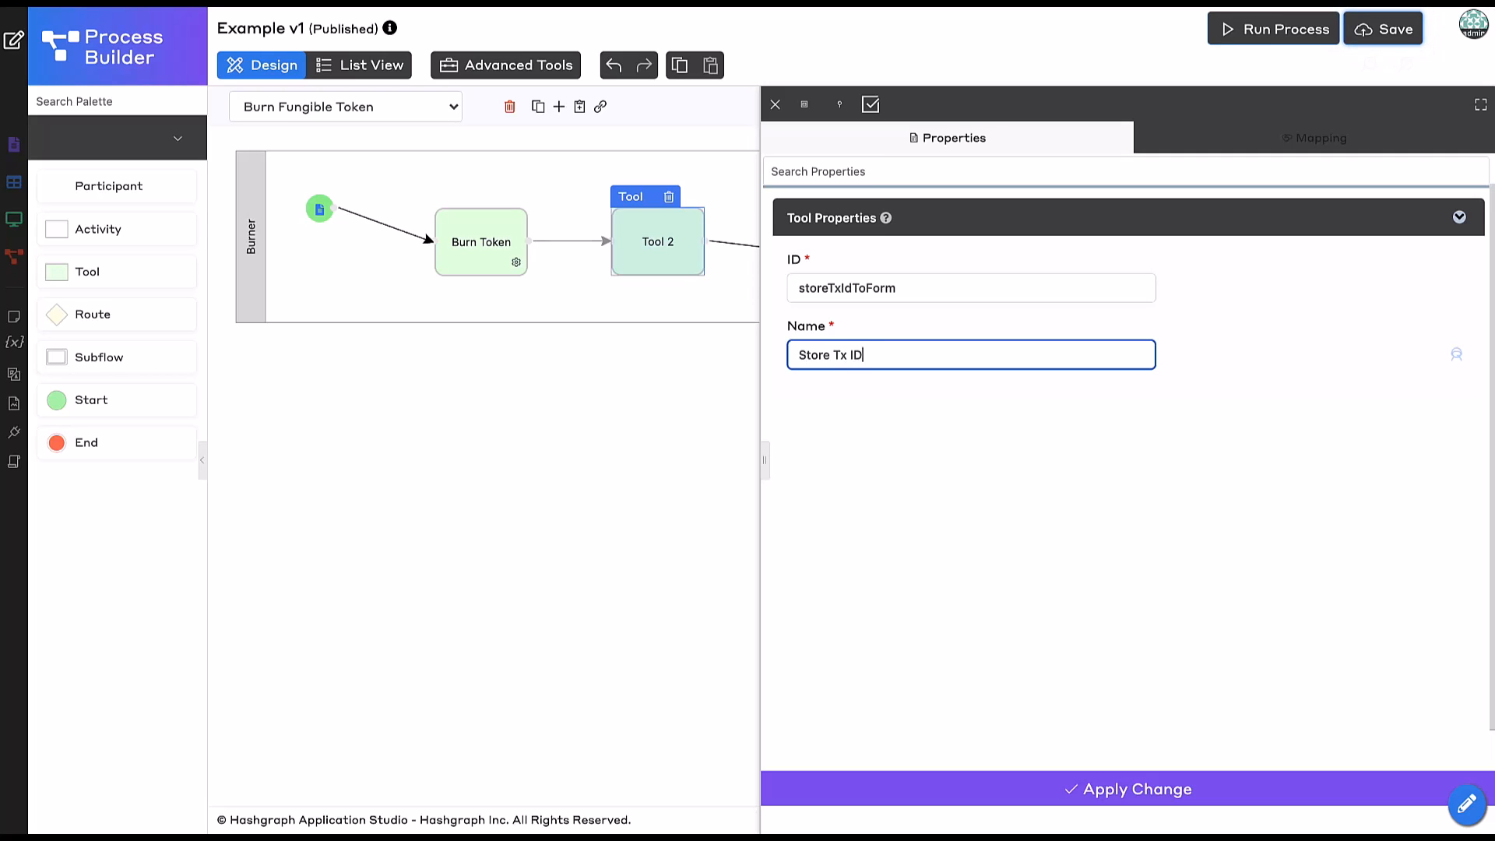
Use the Update Form Data tool on the Burn Token form's transaction_id field.
click(1321, 140)
click(1056, 289)
text(update)
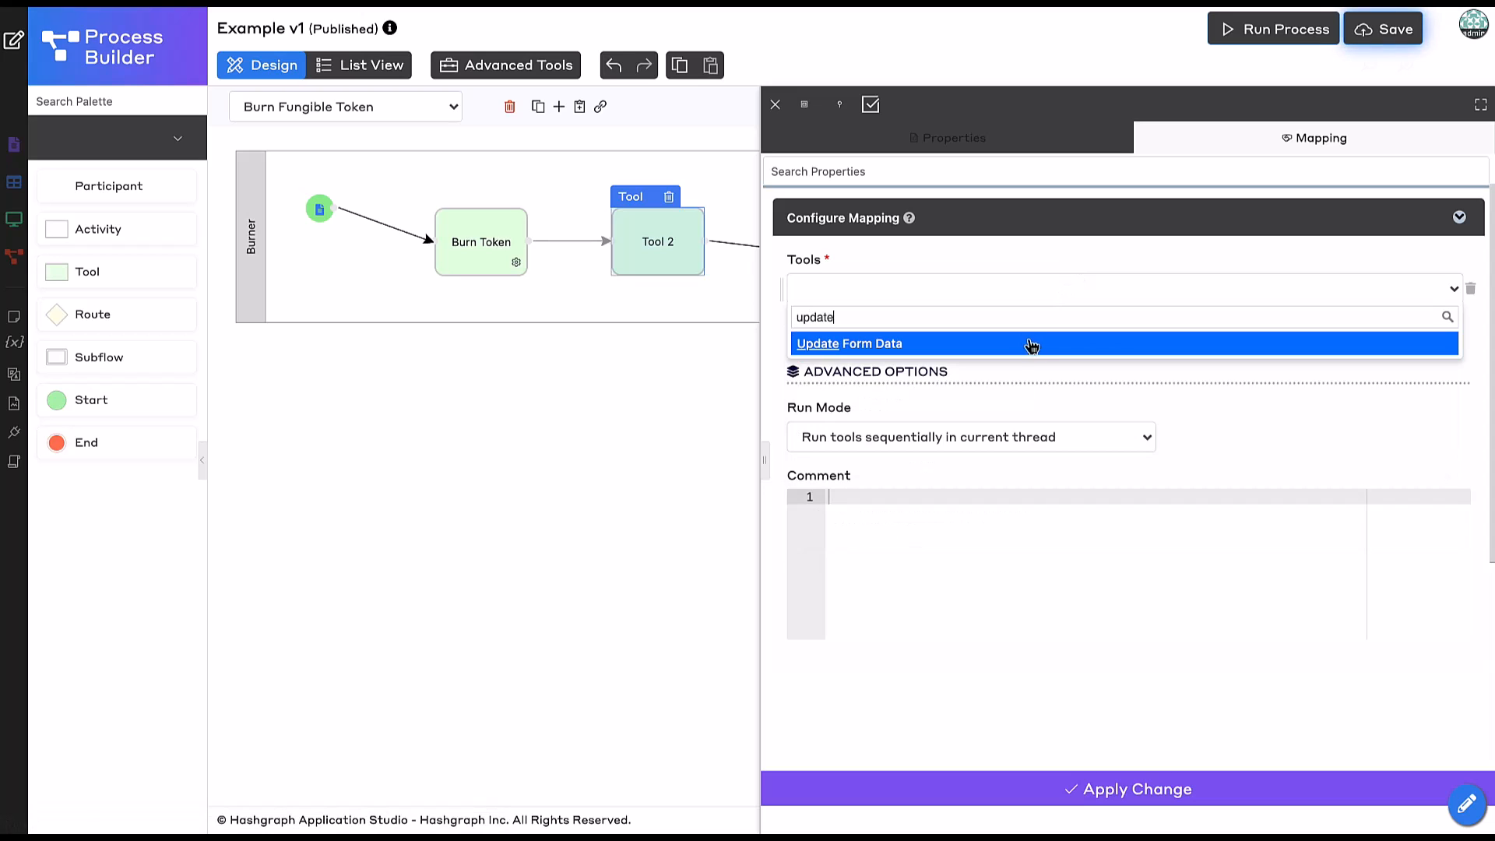
click(1032, 344)
click(853, 411)
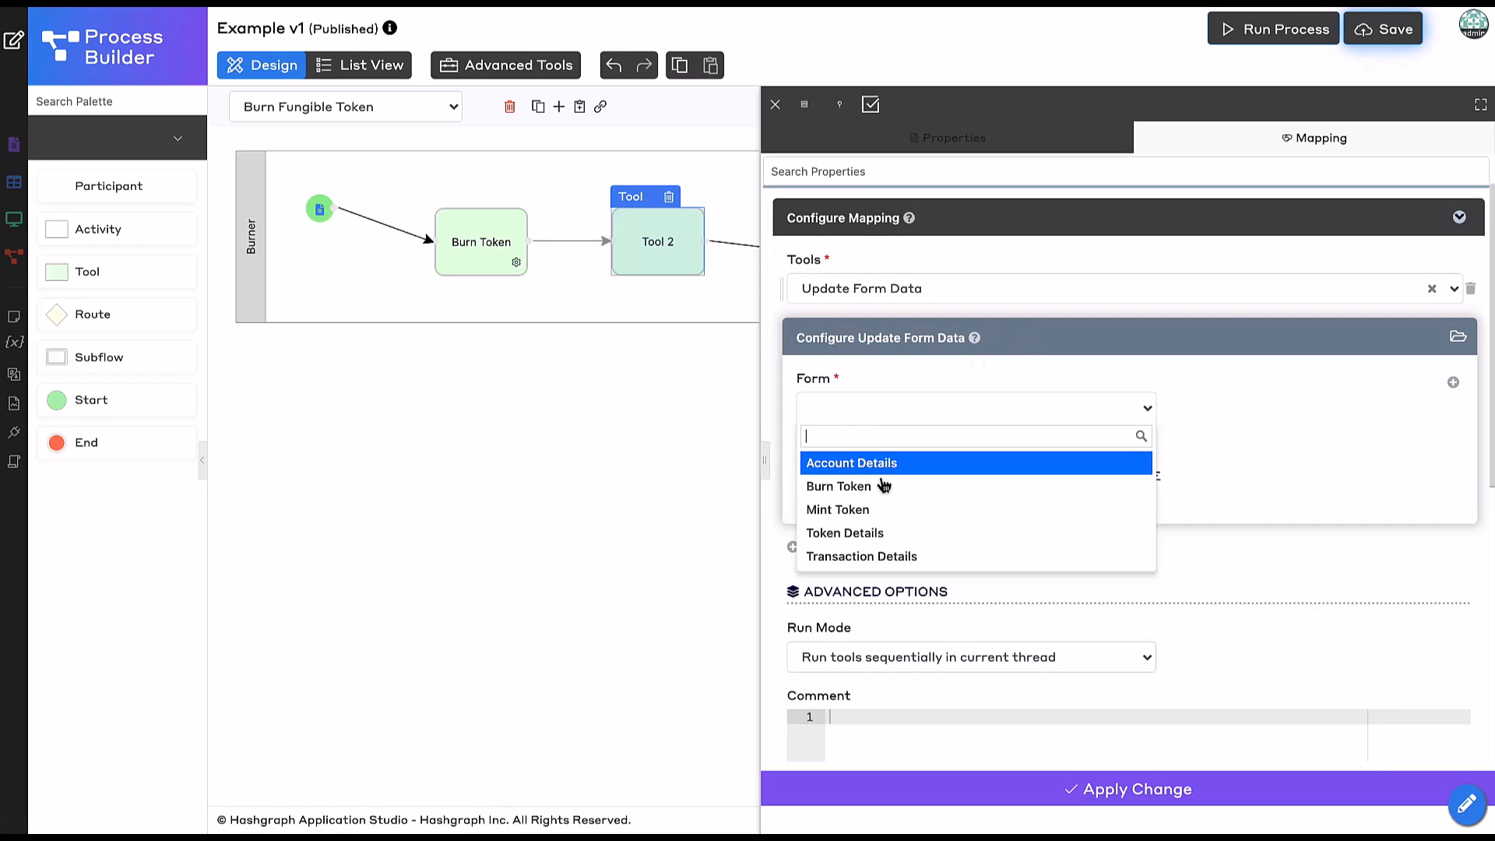
click(879, 485)
click(802, 500)
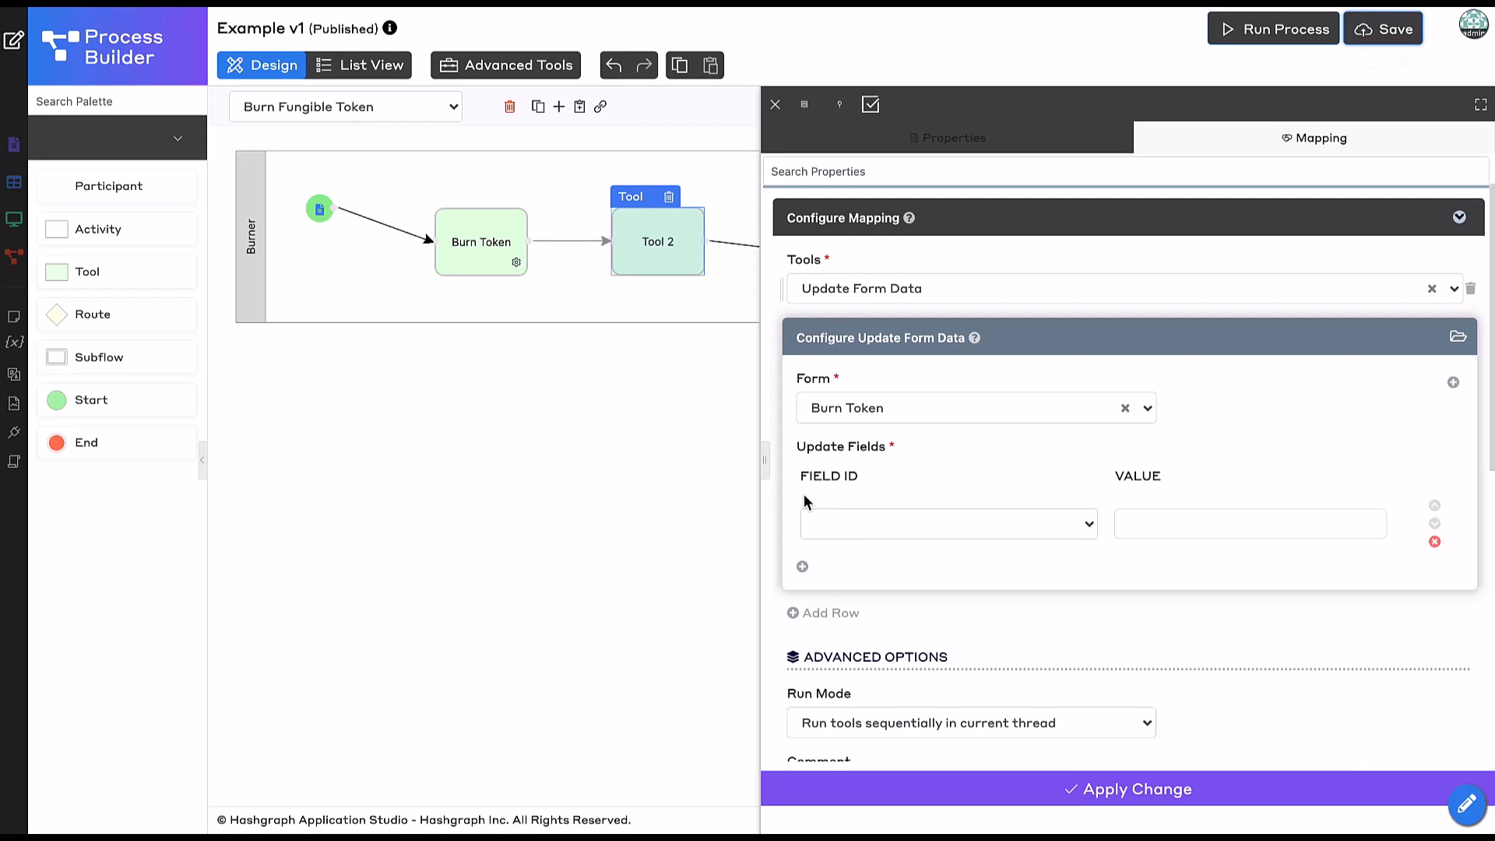
click(829, 536)
text(tran)
click(854, 580)
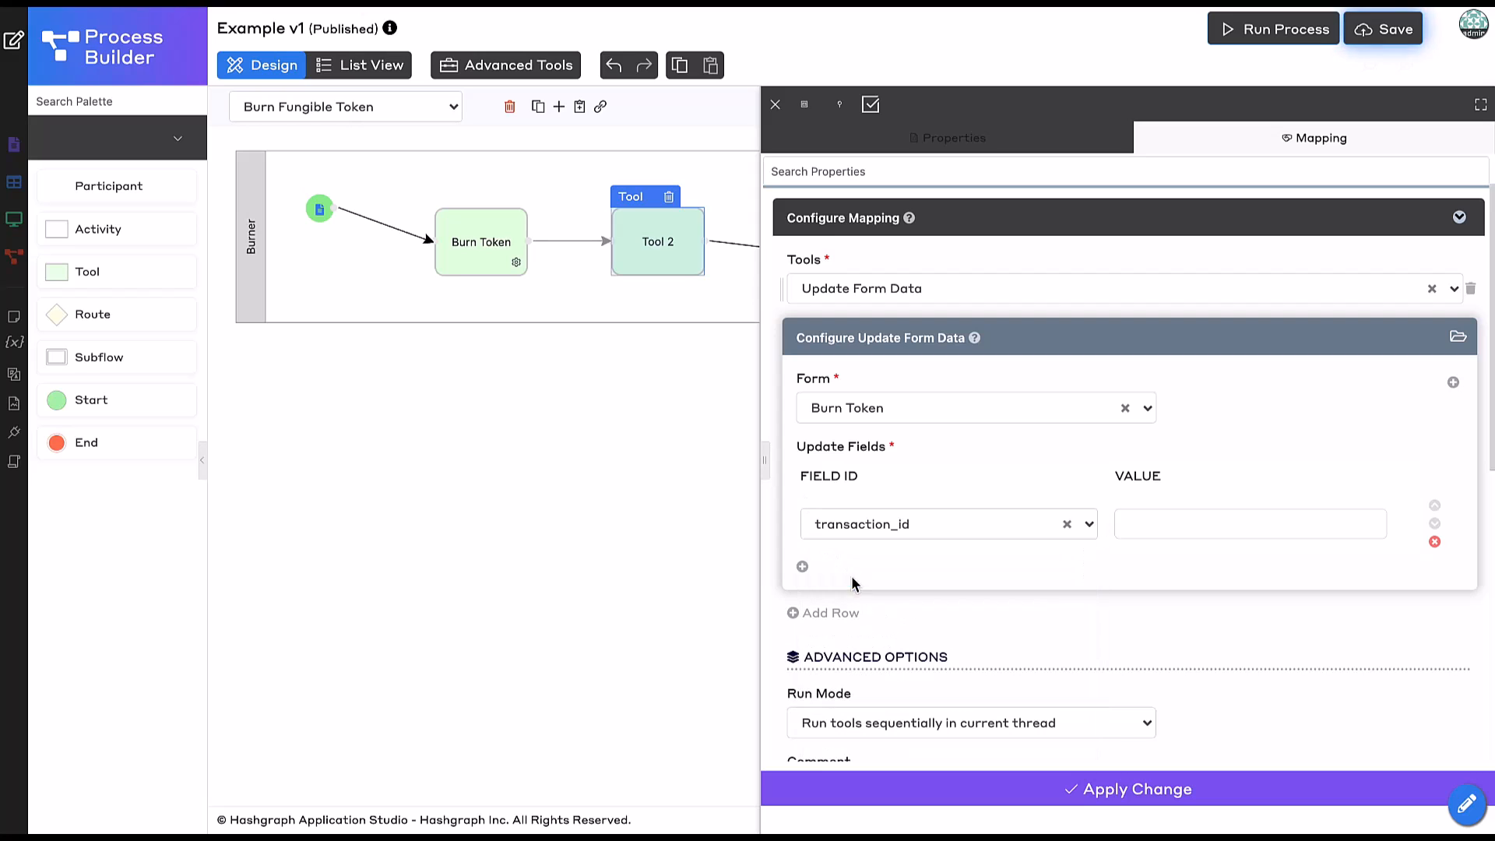
Set the field's value to #variable.txId# and apply the change.
click(1354, 520)
click(1401, 524)
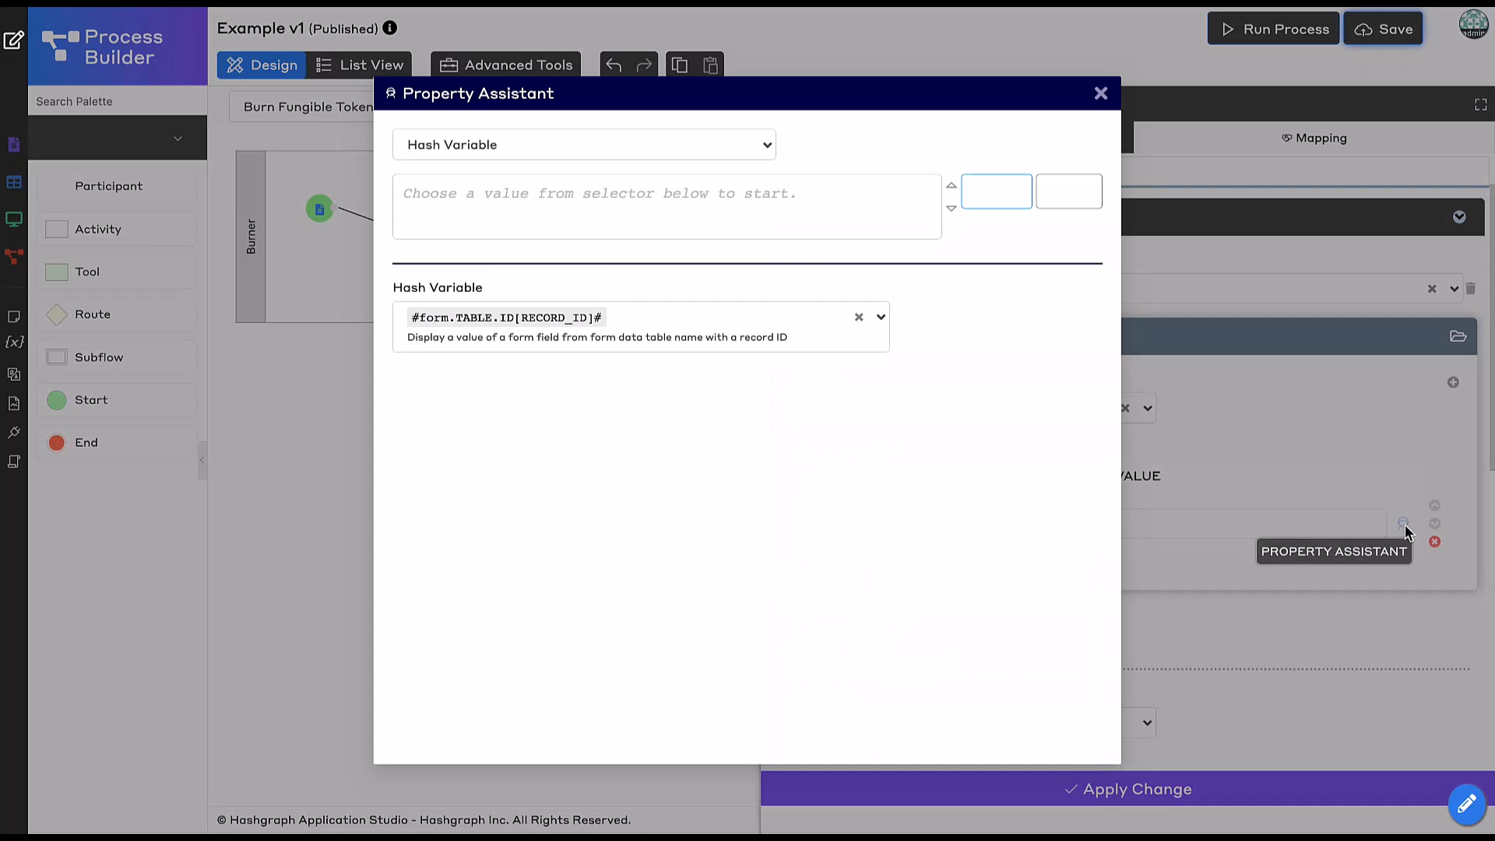
click(629, 318)
click(859, 317)
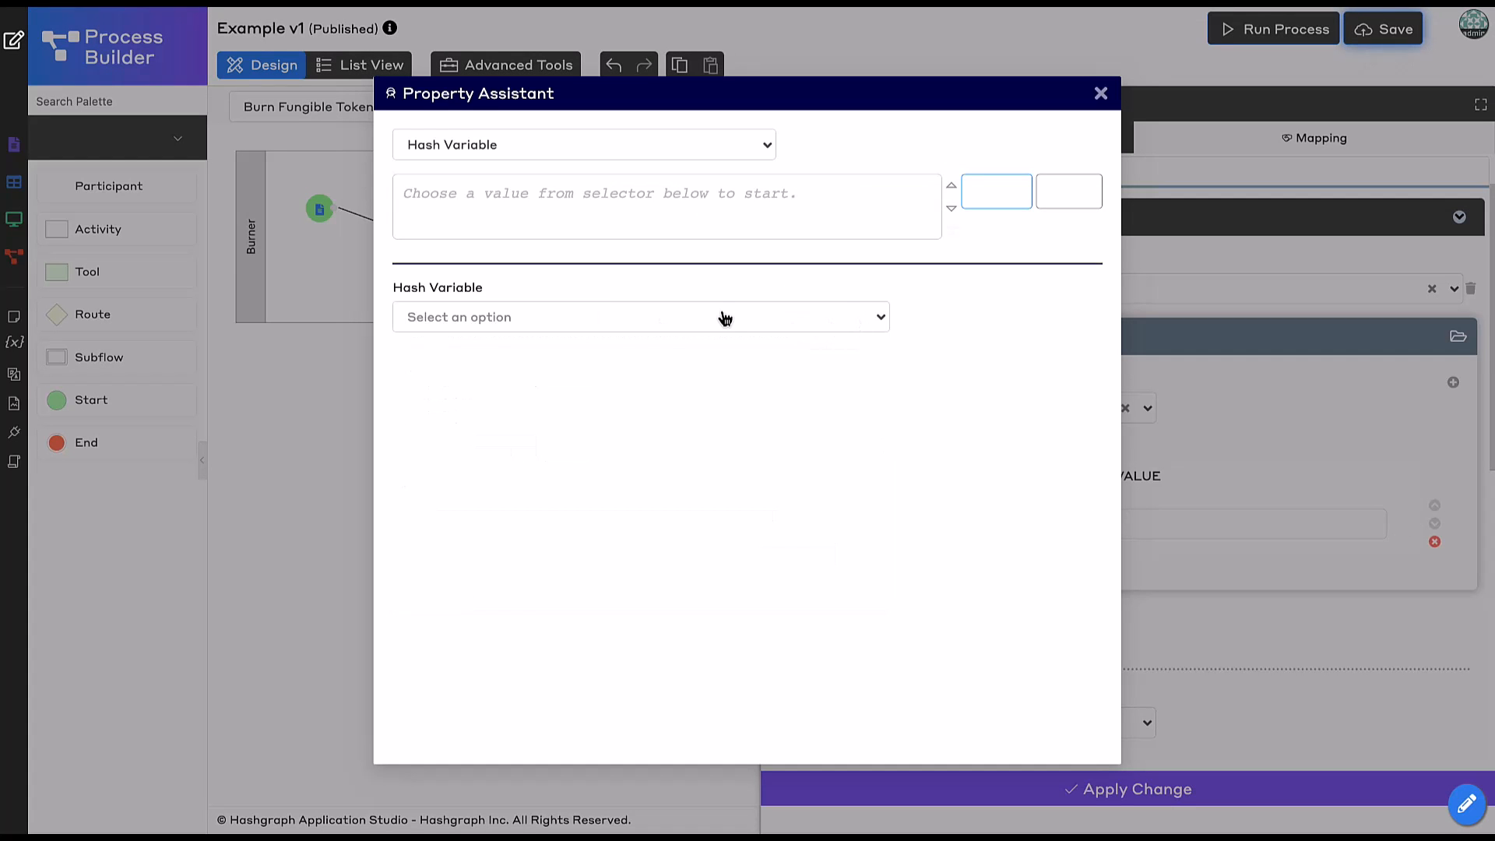
click(721, 317)
text(variable)
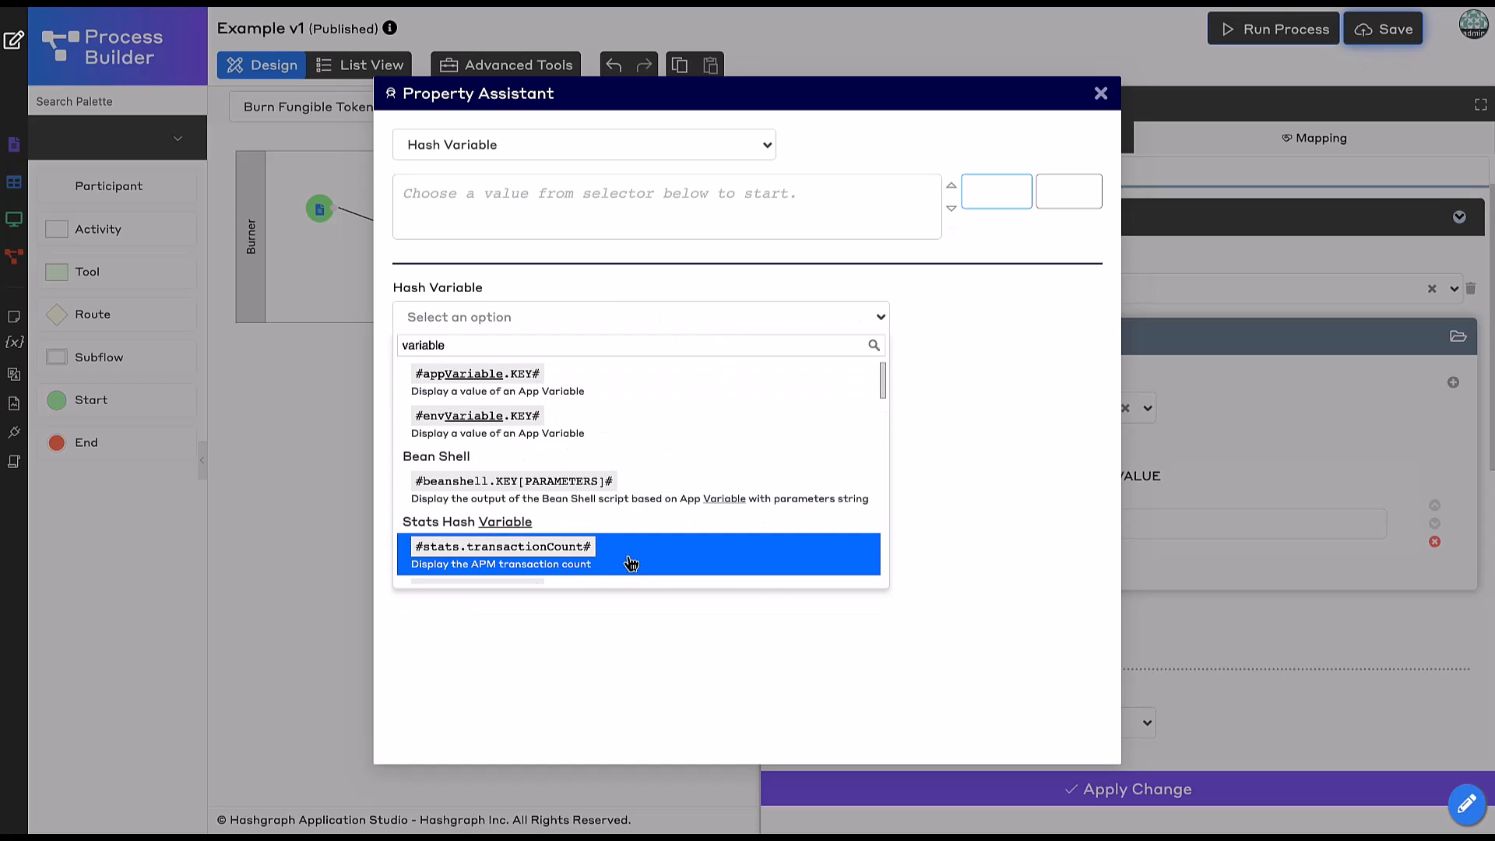
text(.)
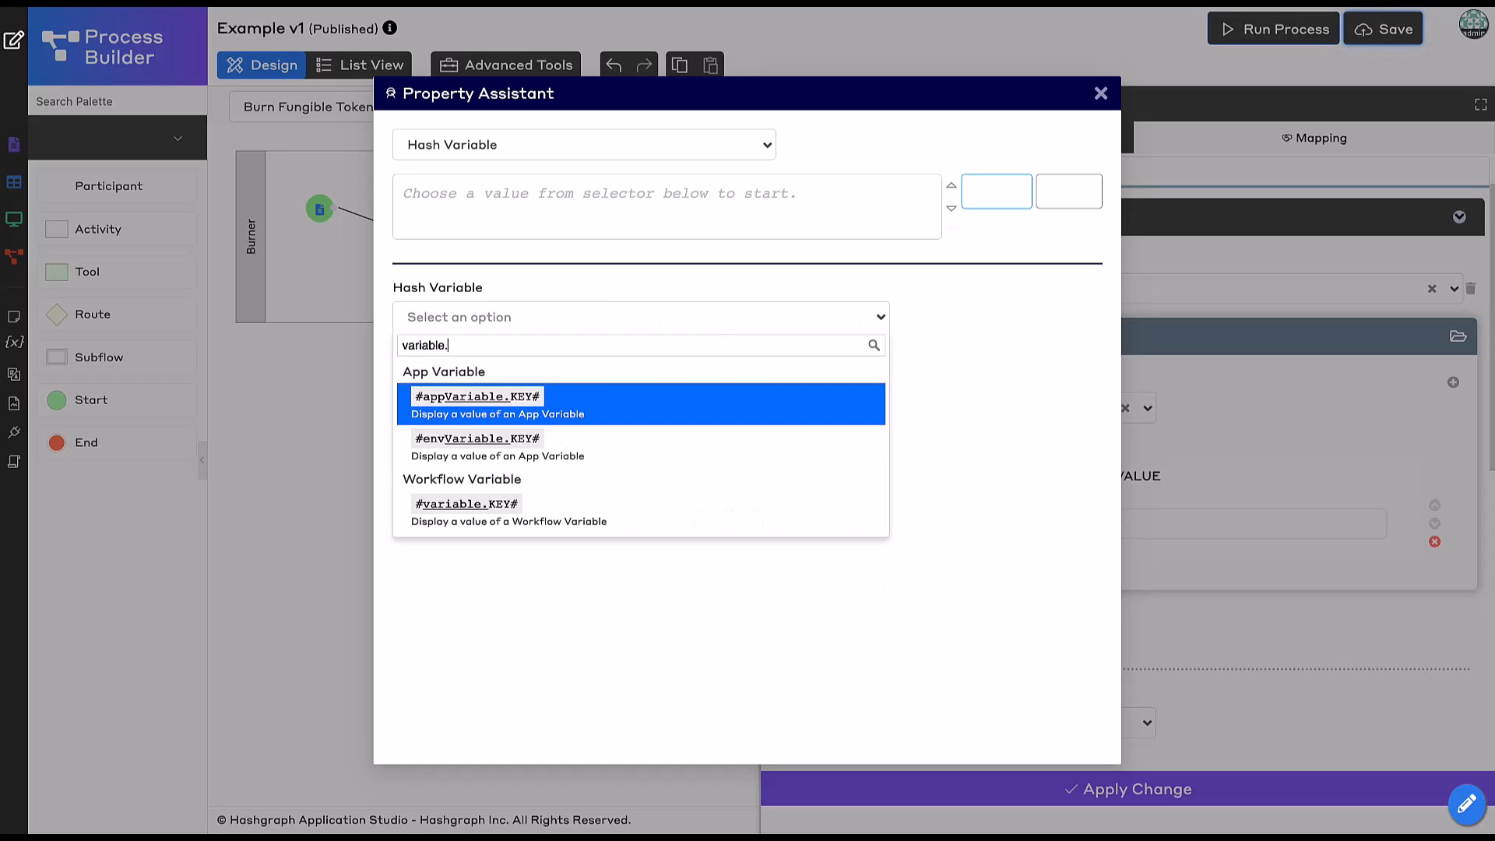
click(595, 517)
click(569, 428)
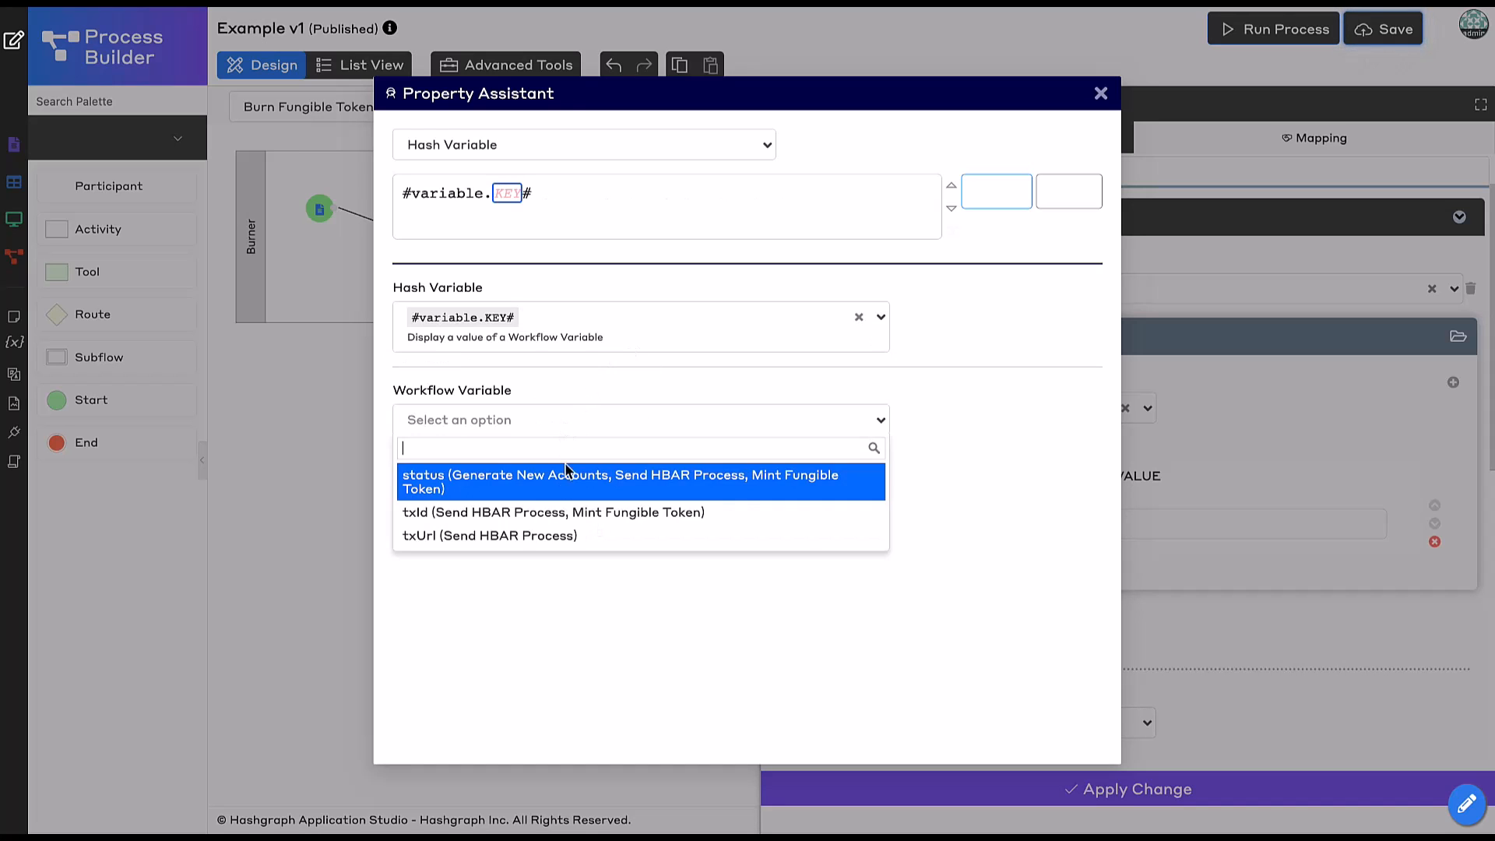
click(559, 517)
click(993, 194)
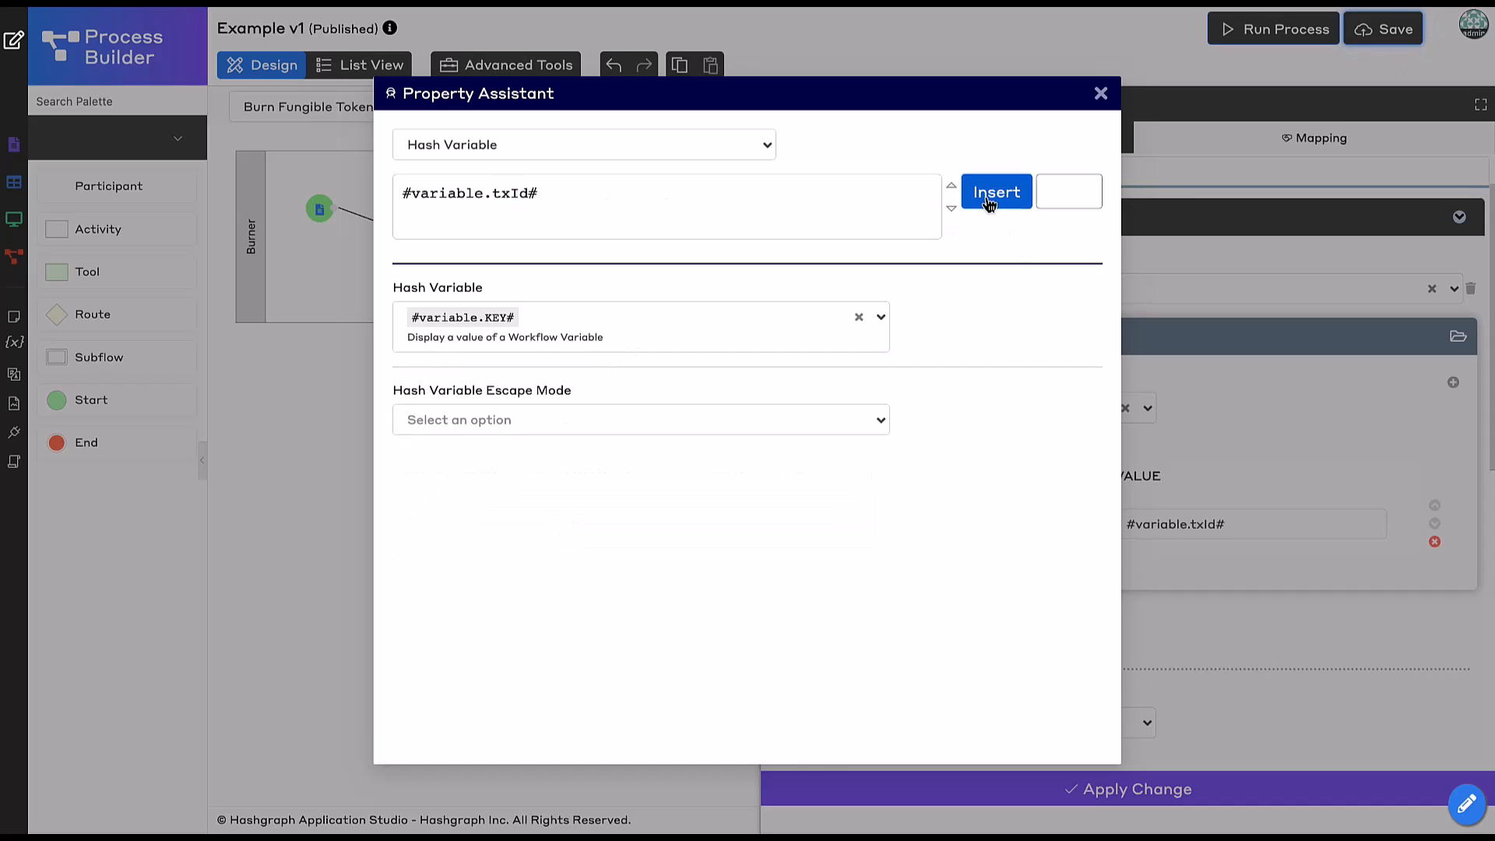
click(911, 799)
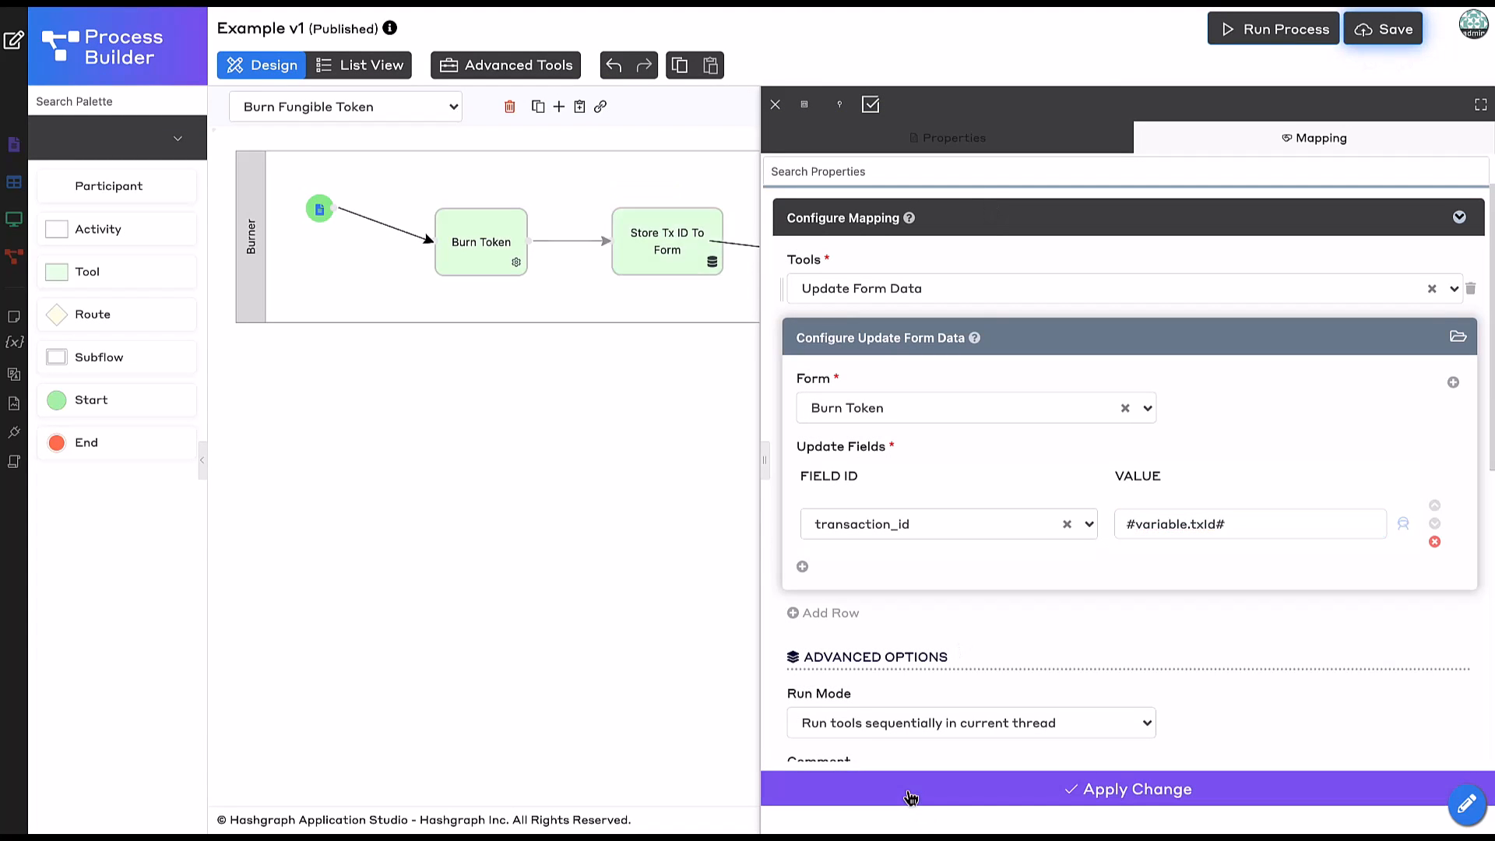
Save the process and add a Run Process item under Manage Burn Token in Example.
click(1385, 39)
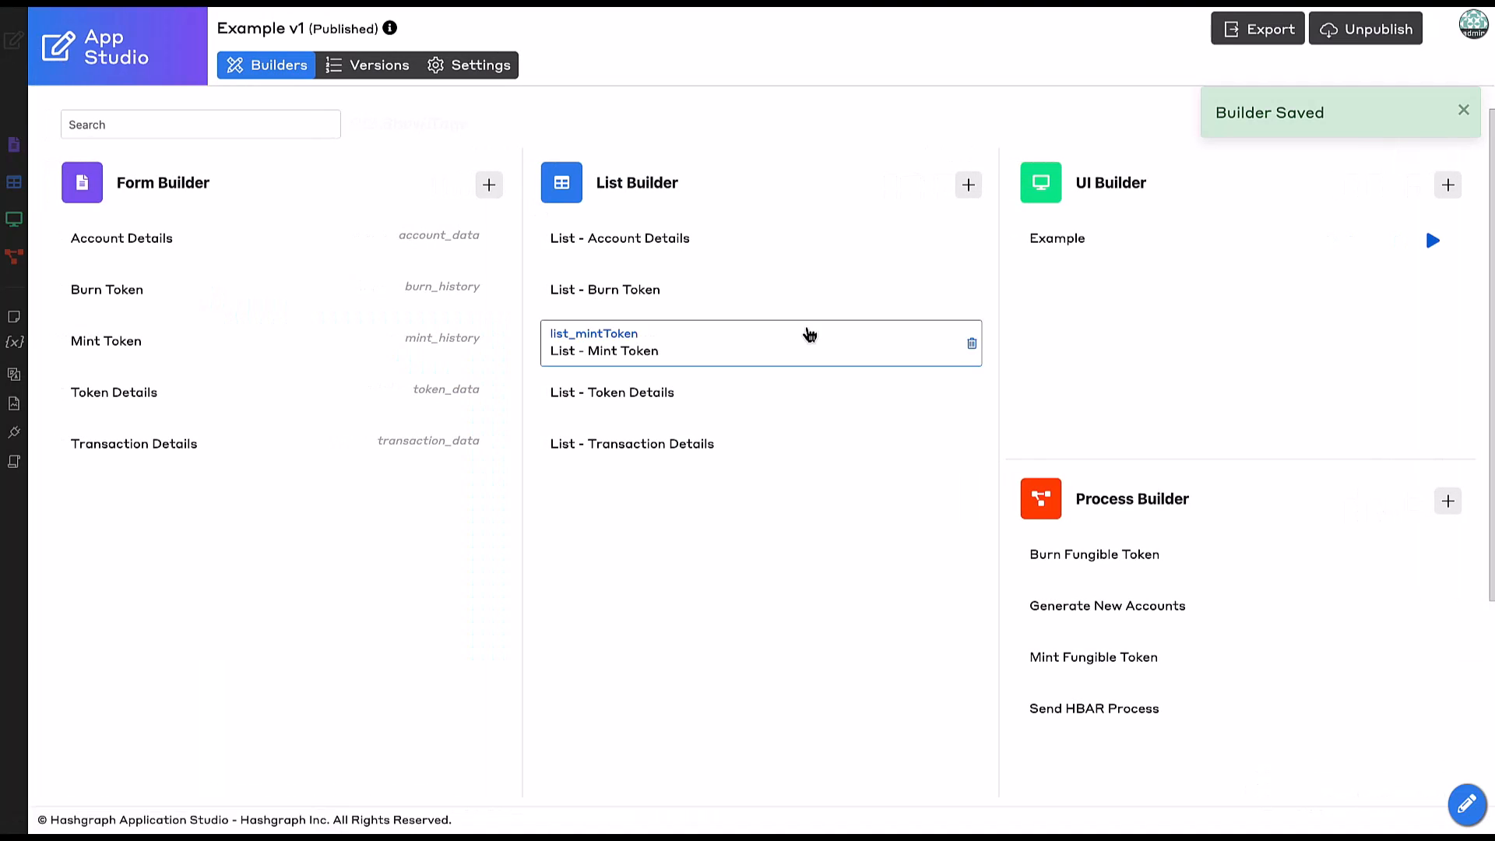
click(1172, 255)
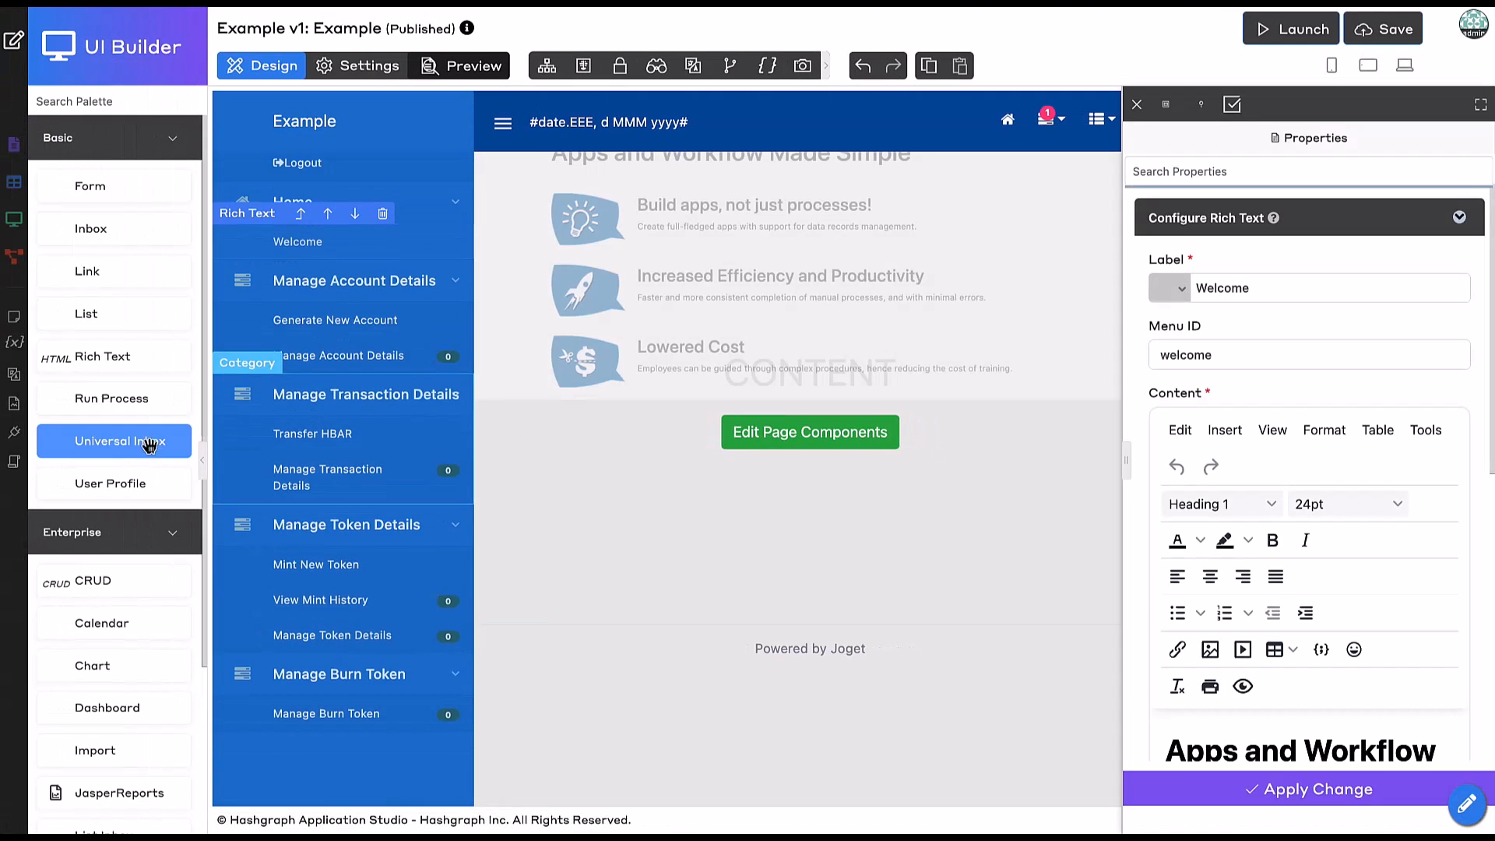
mouse_move(150, 404)
mouse_down()
mouse_move(383, 759)
mouse_move(321, 781)
mouse_move(327, 743)
mouse_up()
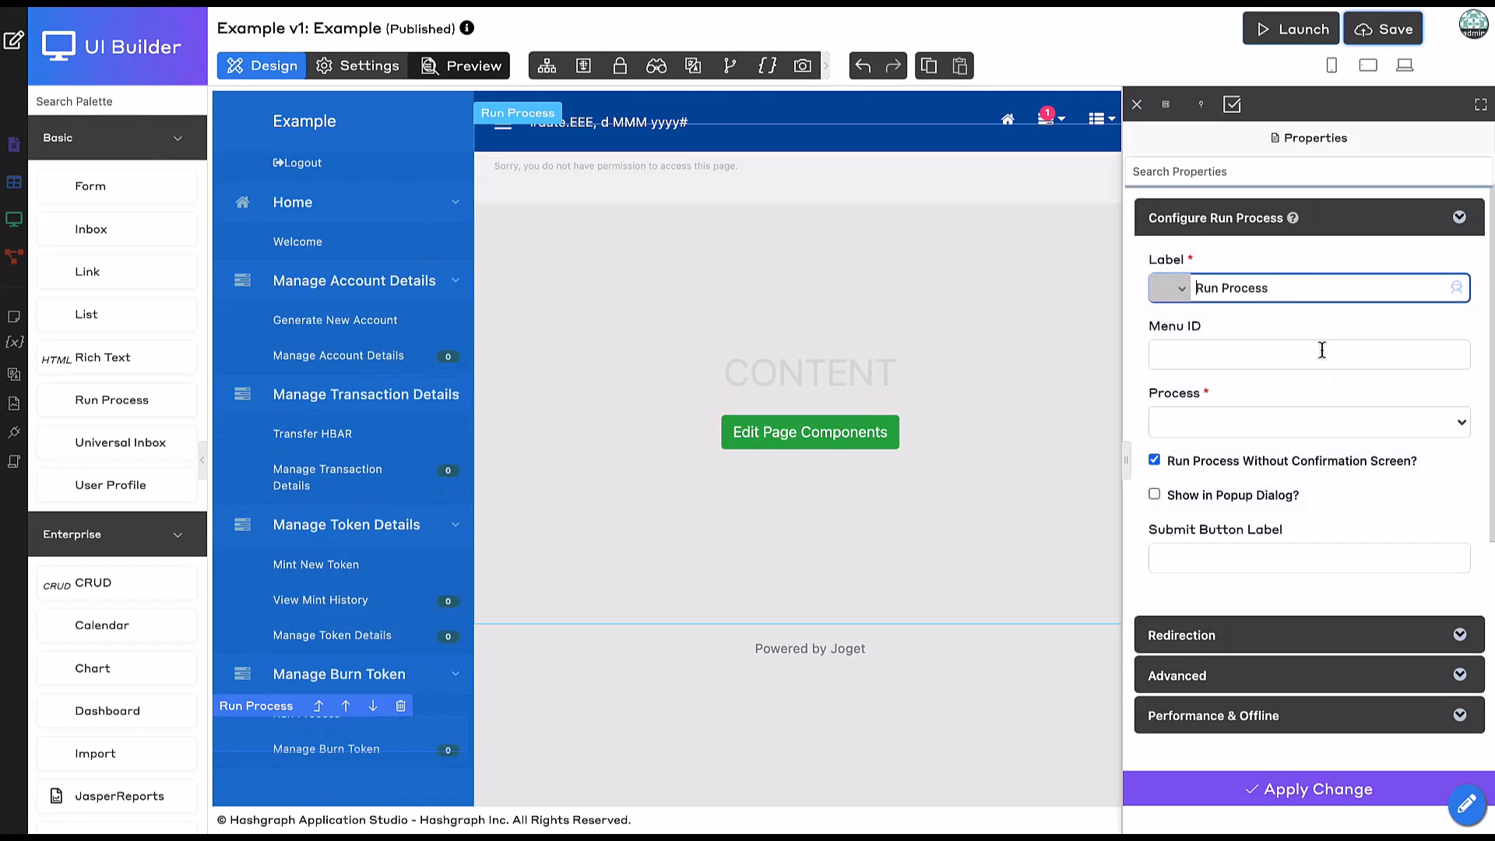
Label the item Burn Token, link the Burn Fungible Token process, apply and save.
triple_click(1288, 288)
text(B)
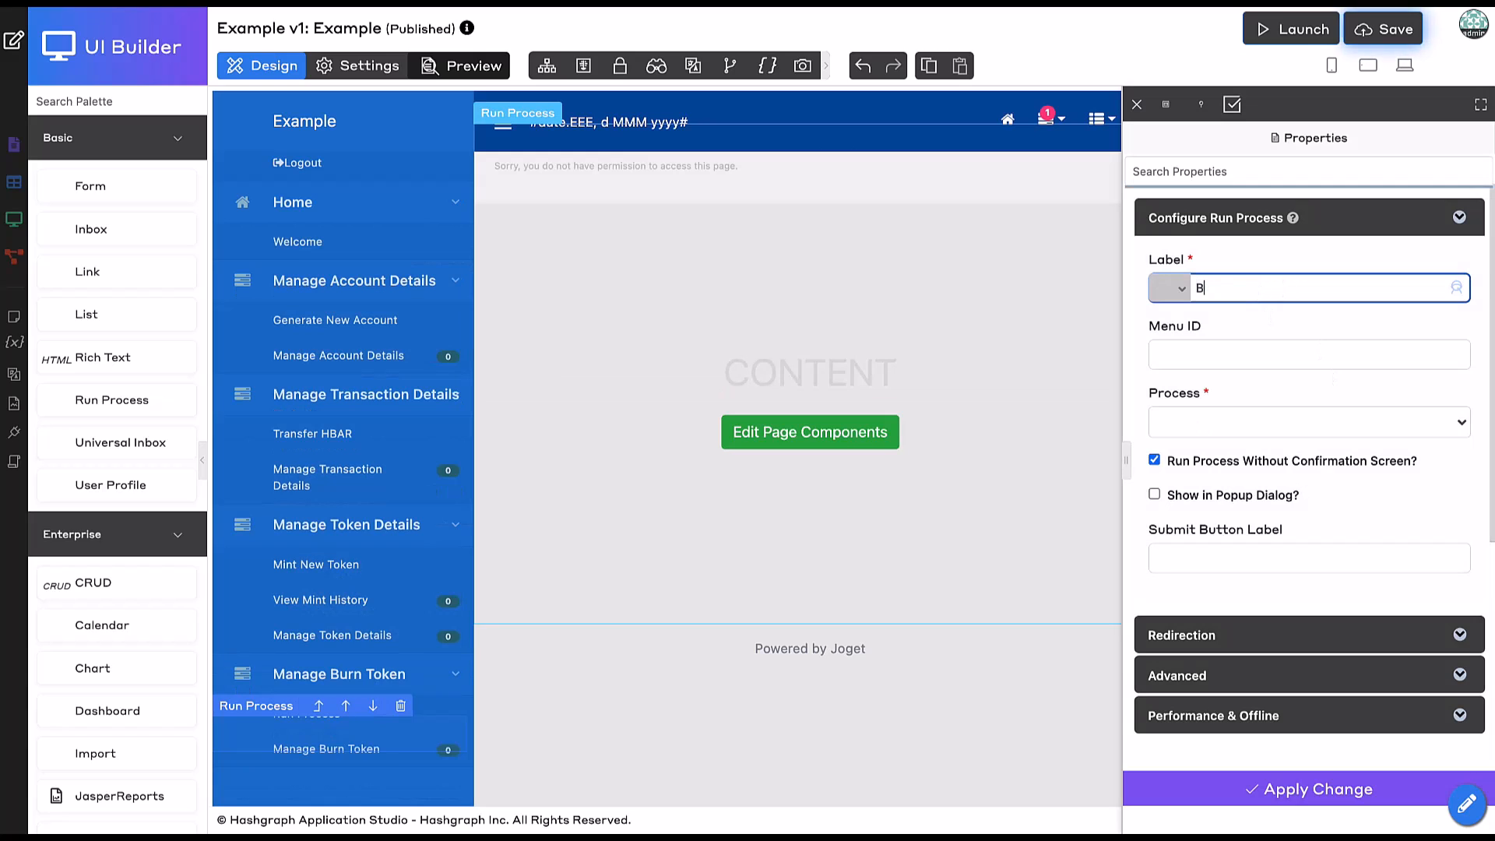
text(urn Token)
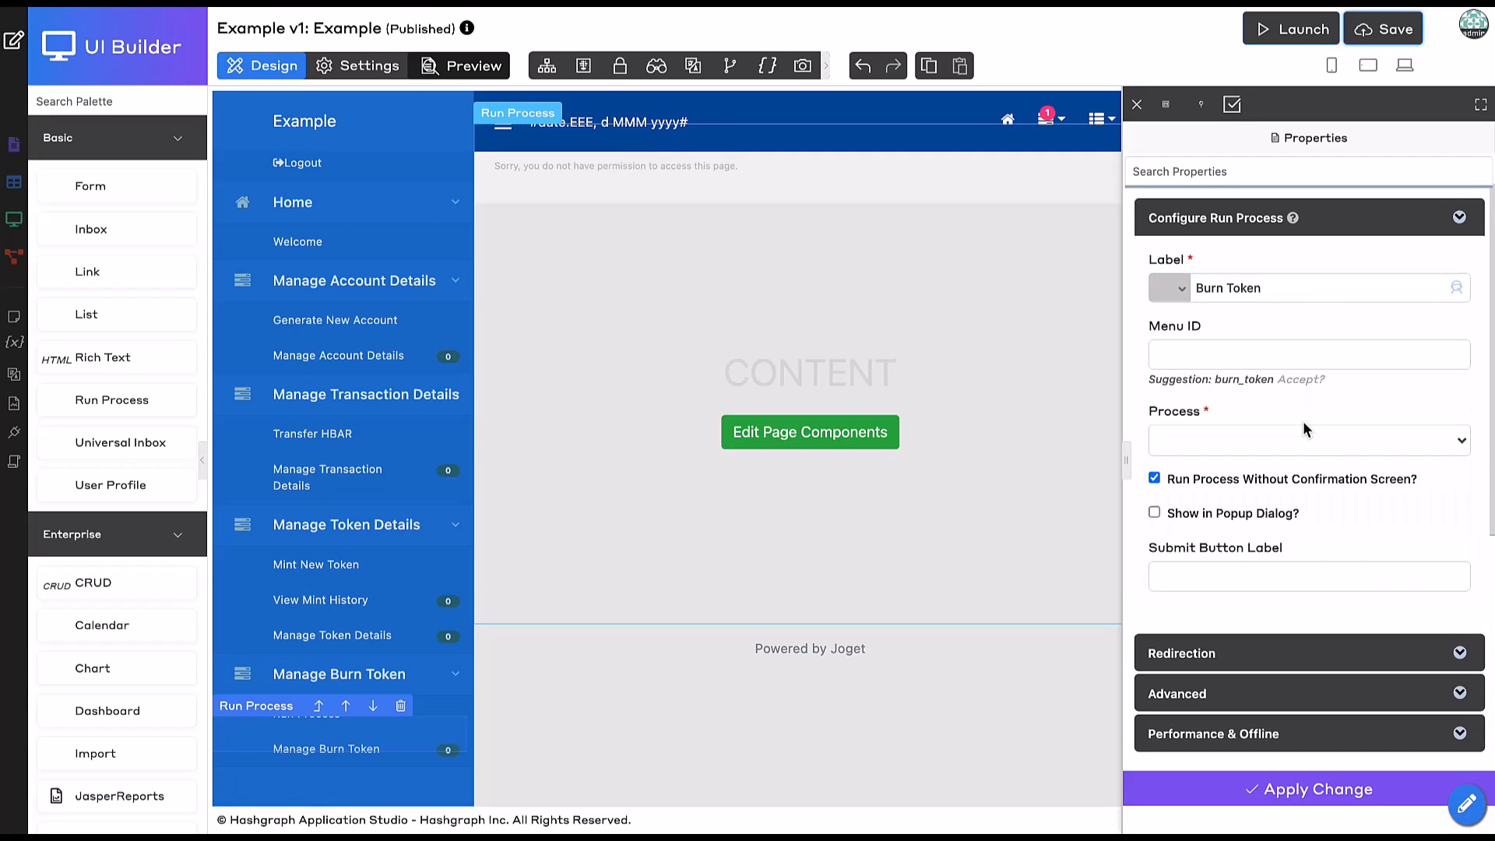
click(1269, 440)
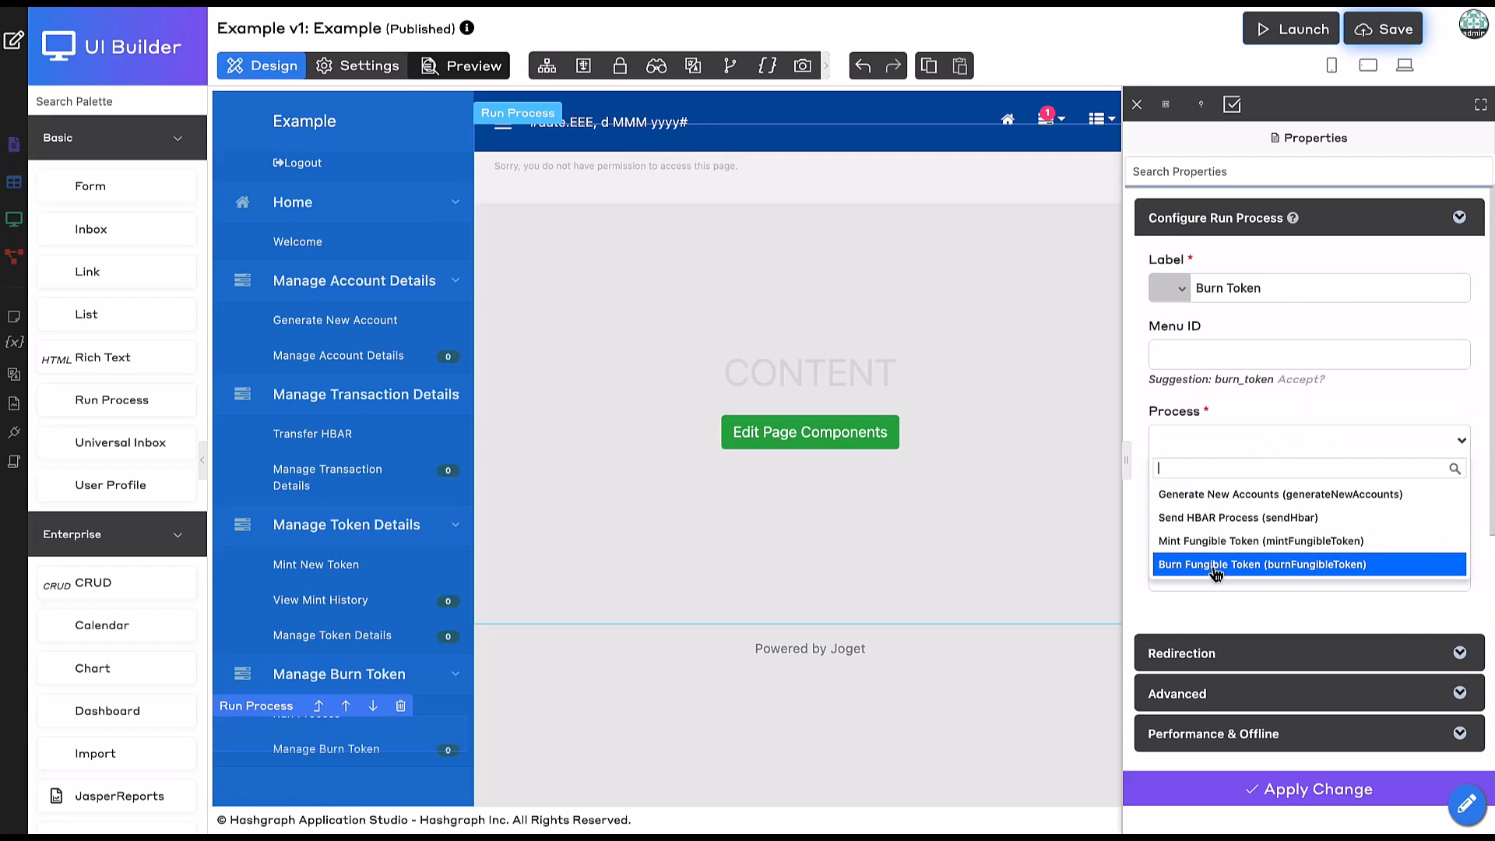
click(1245, 564)
click(1226, 779)
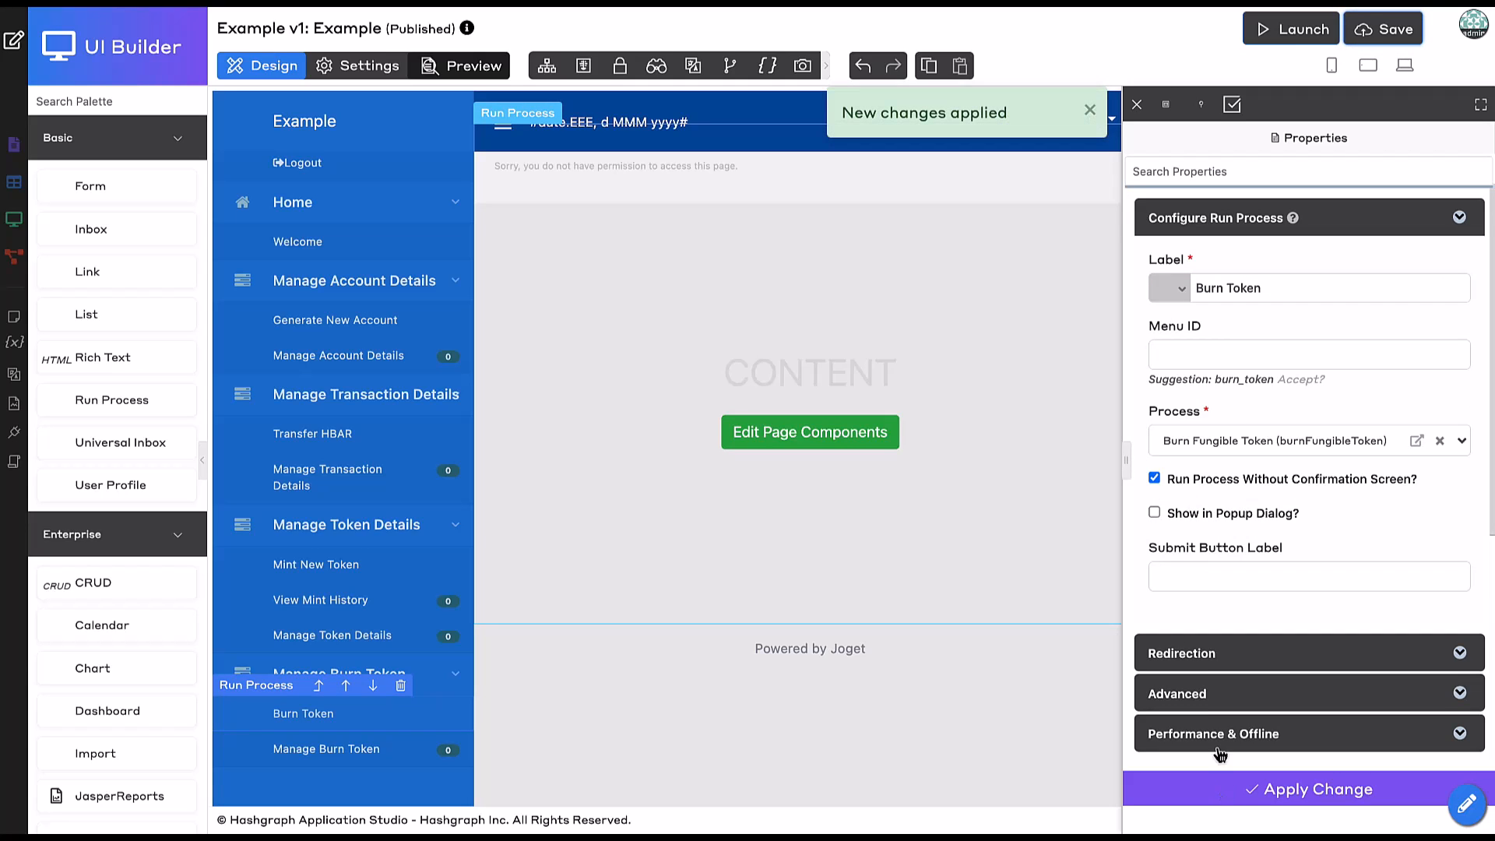
click(1388, 31)
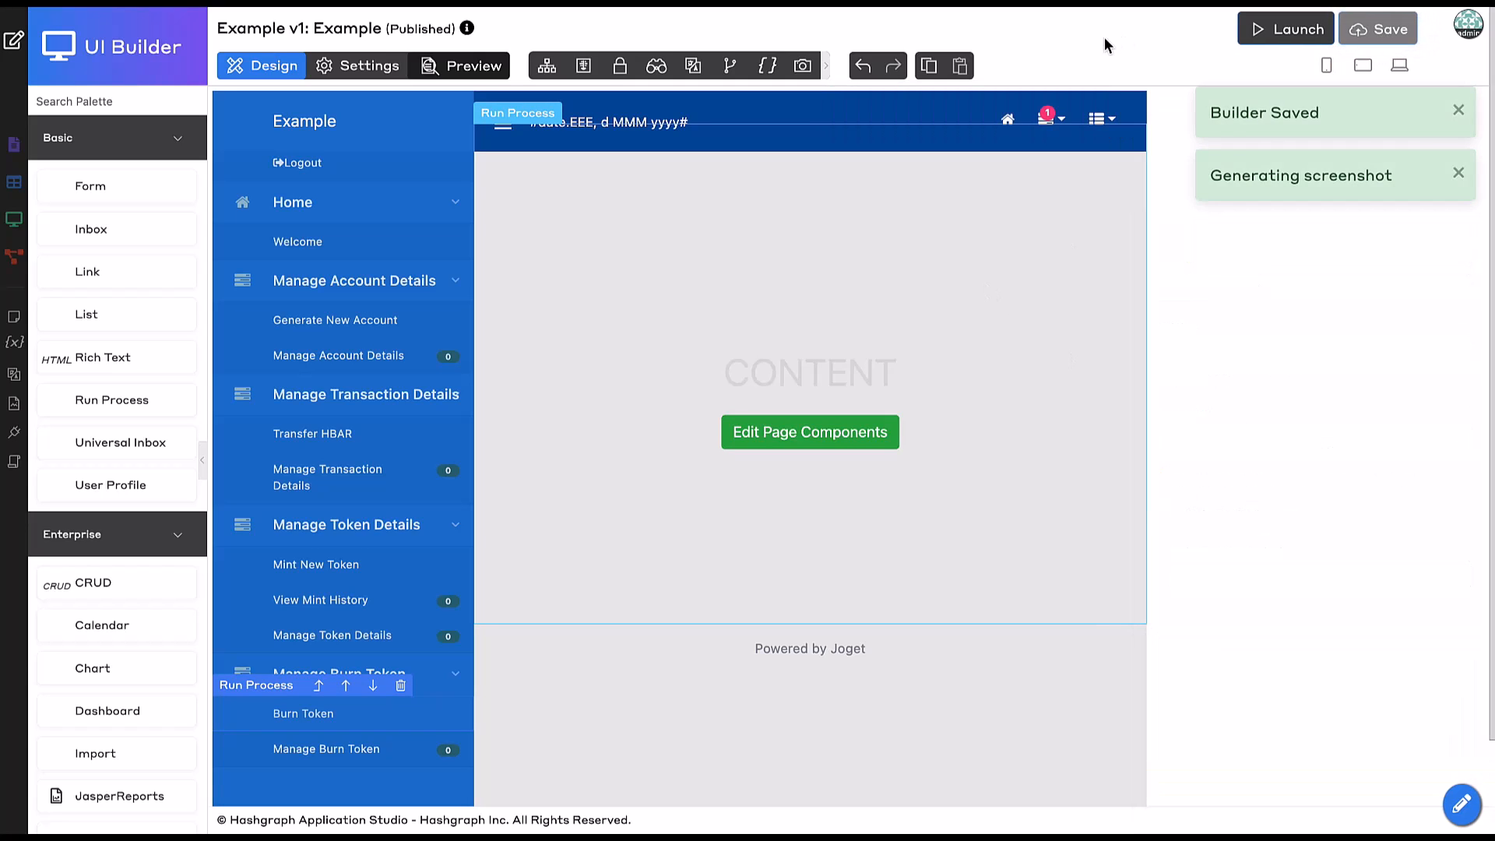
click(14, 47)
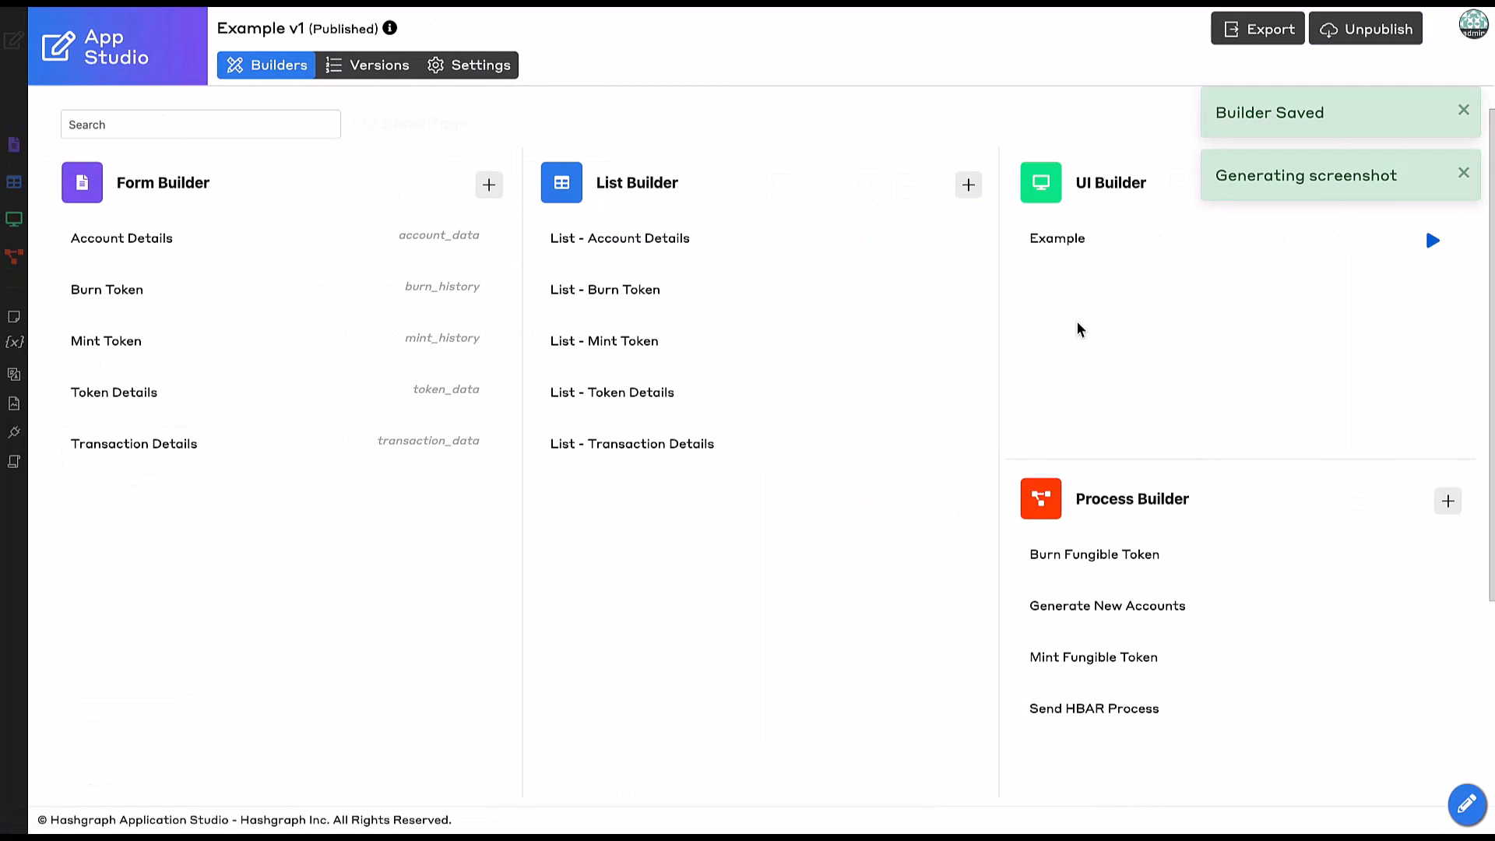
In the Example app, submit a Burn Token form burning 102 StudioTKN from the first minter.
click(1434, 248)
click(128, 360)
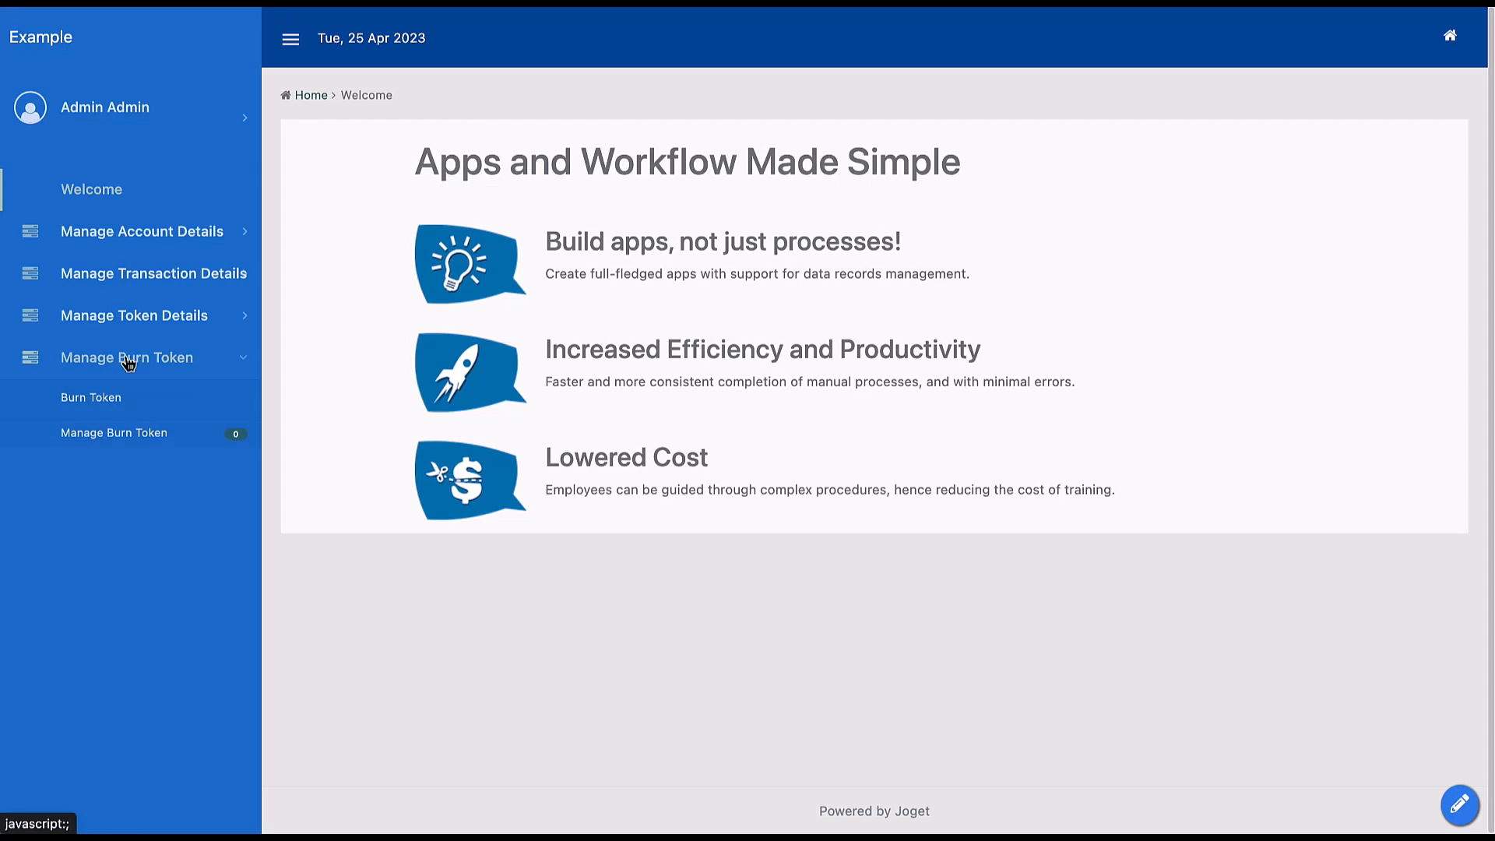
click(118, 405)
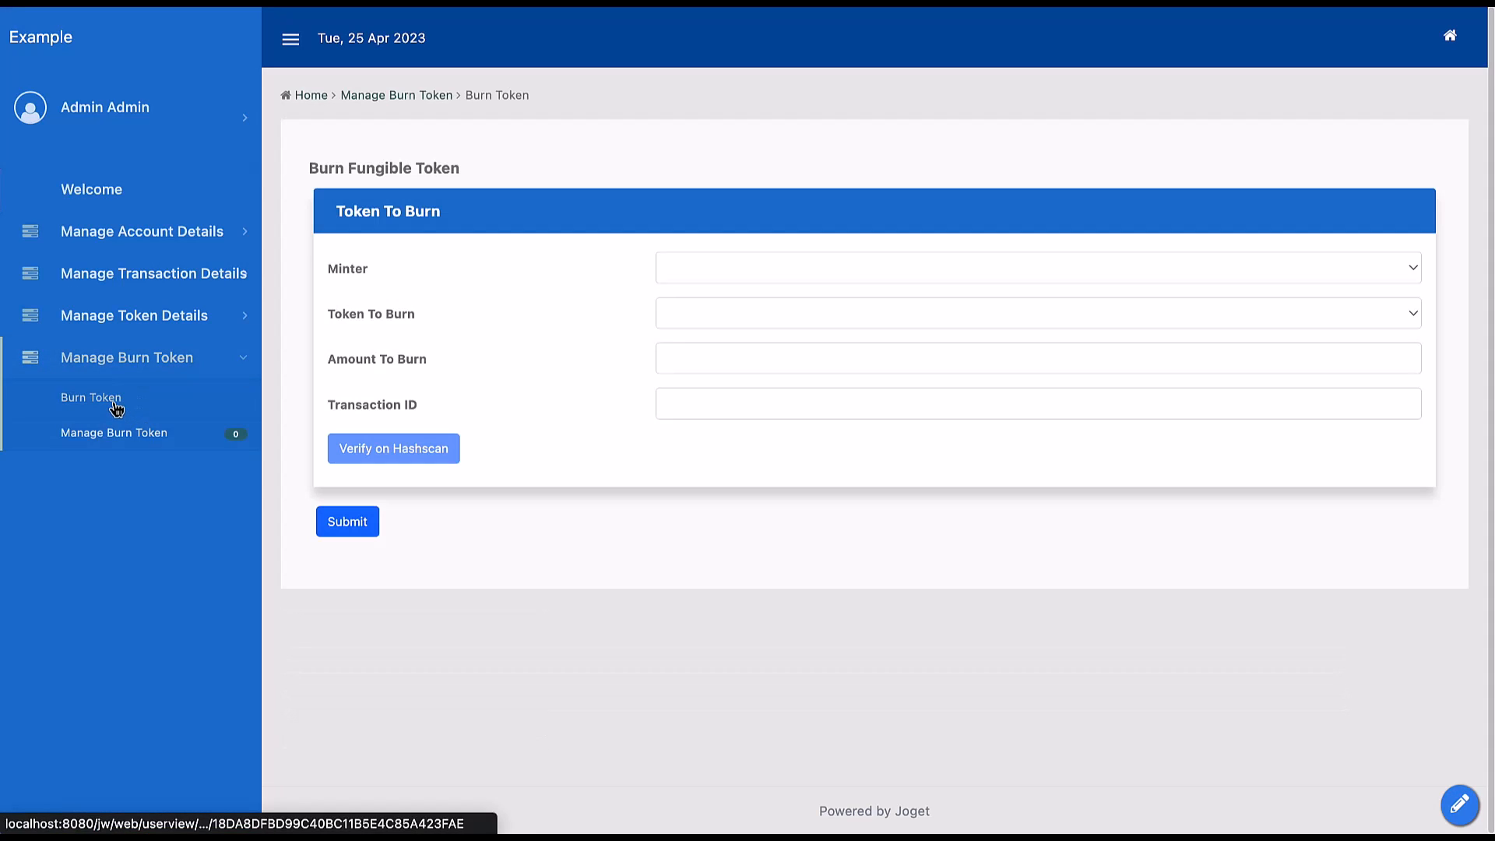
click(740, 270)
click(733, 292)
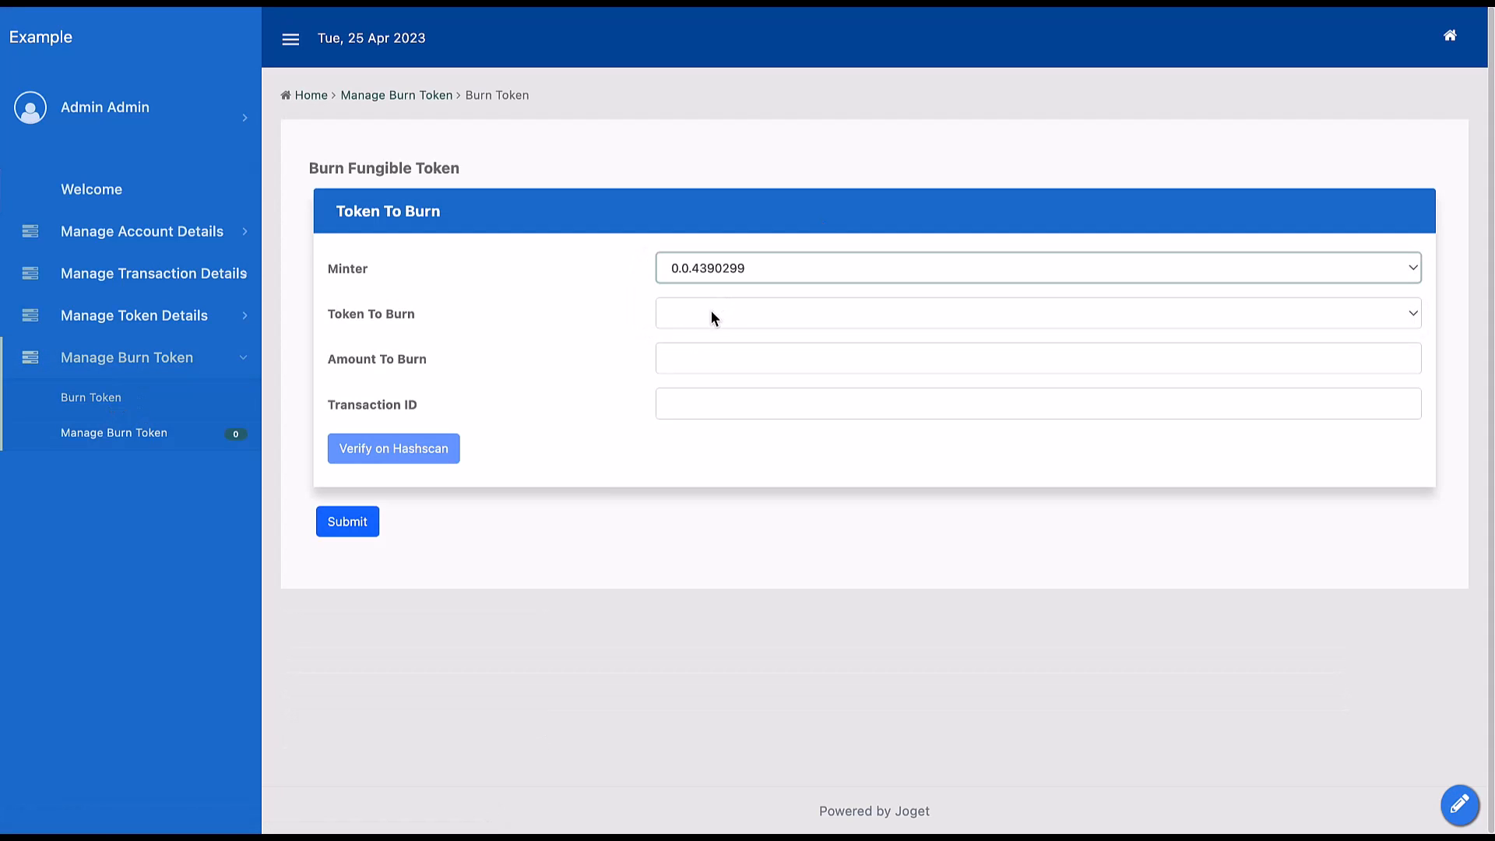
click(712, 314)
click(712, 346)
click(697, 361)
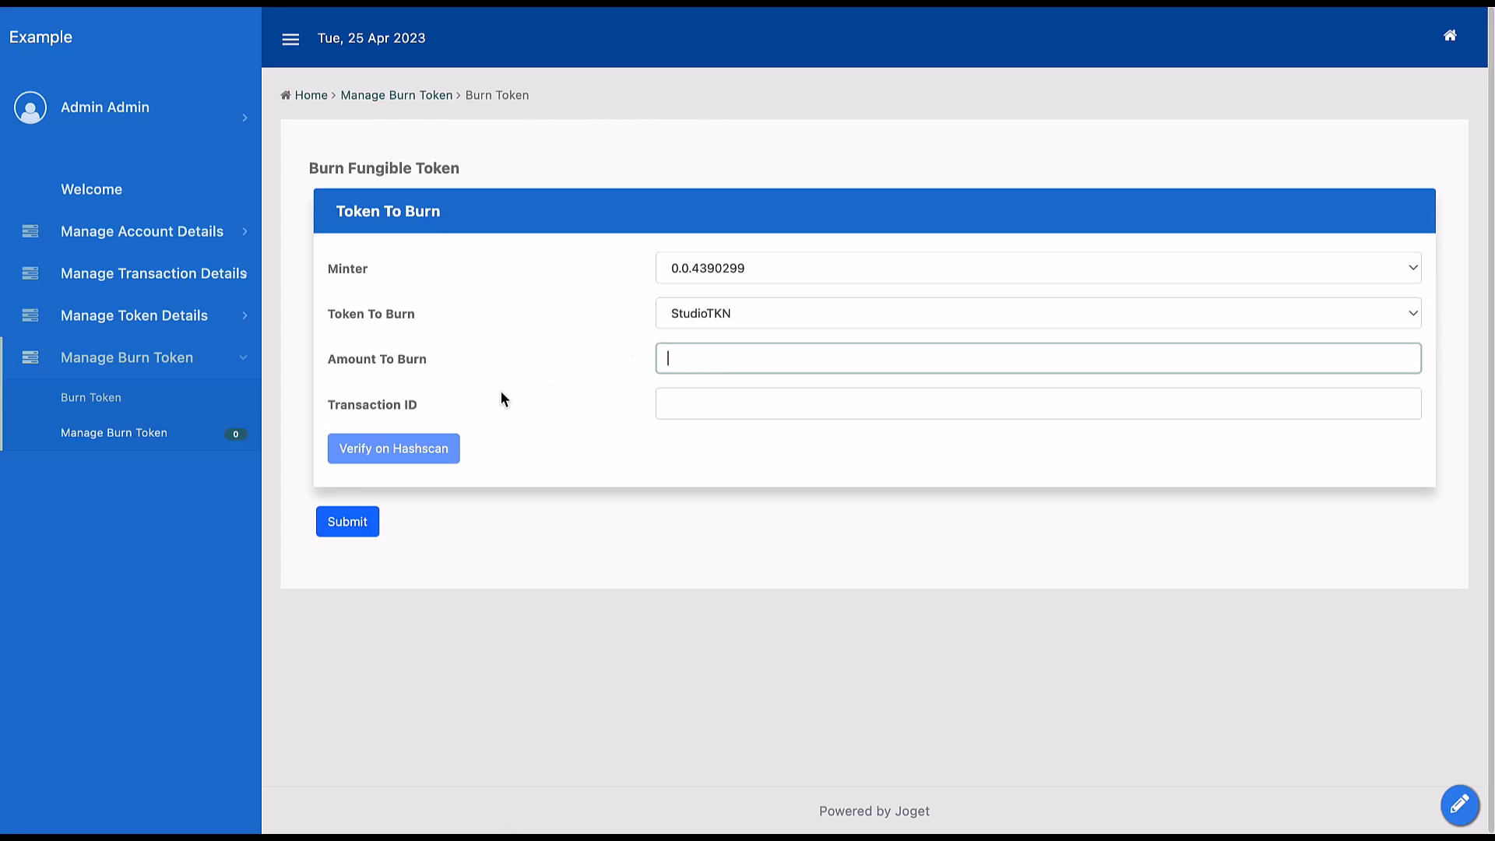
text(102)
click(701, 410)
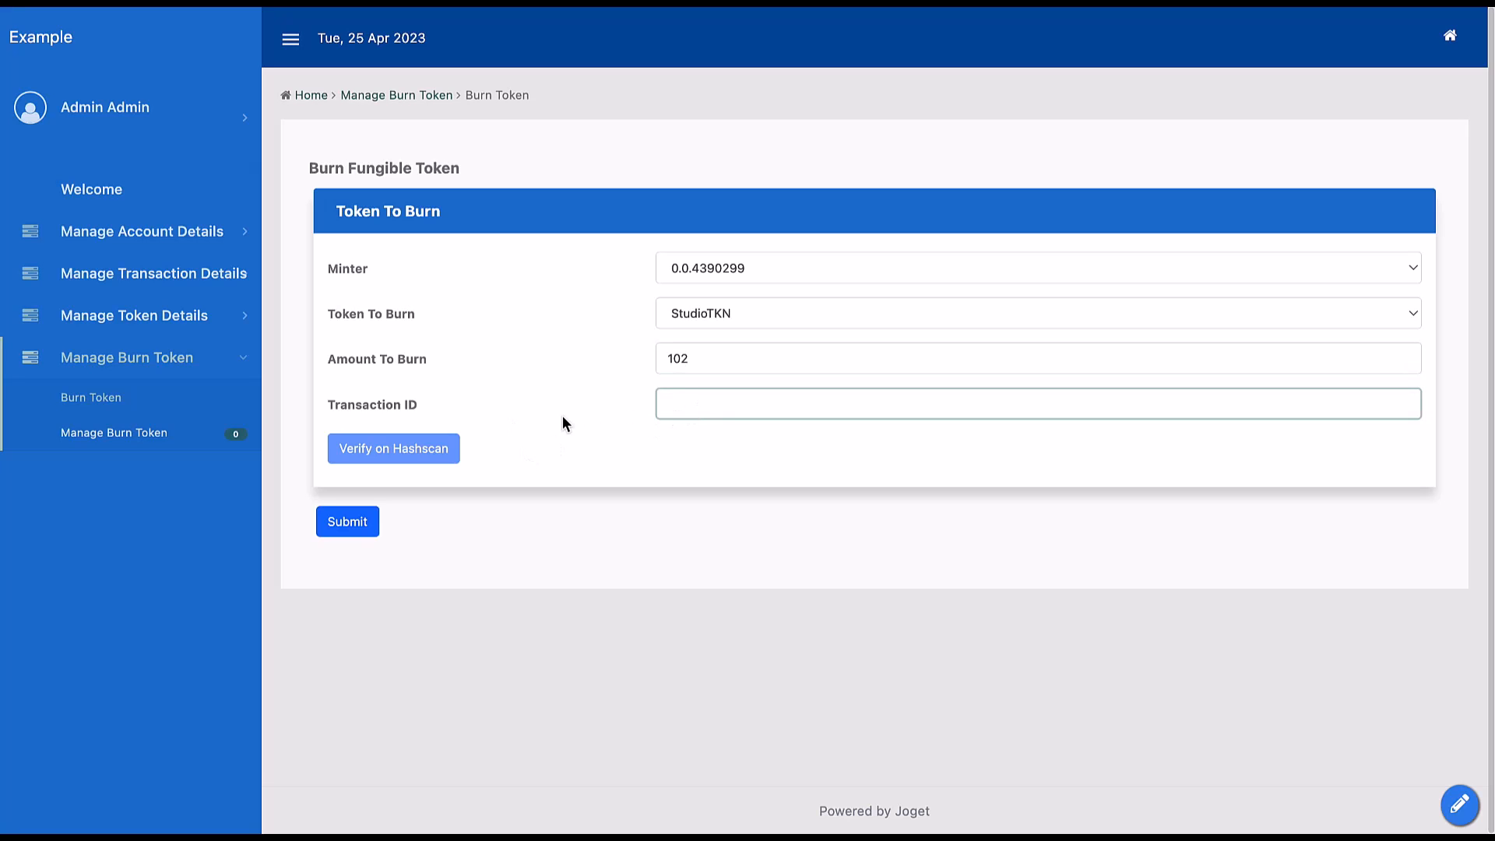
click(355, 525)
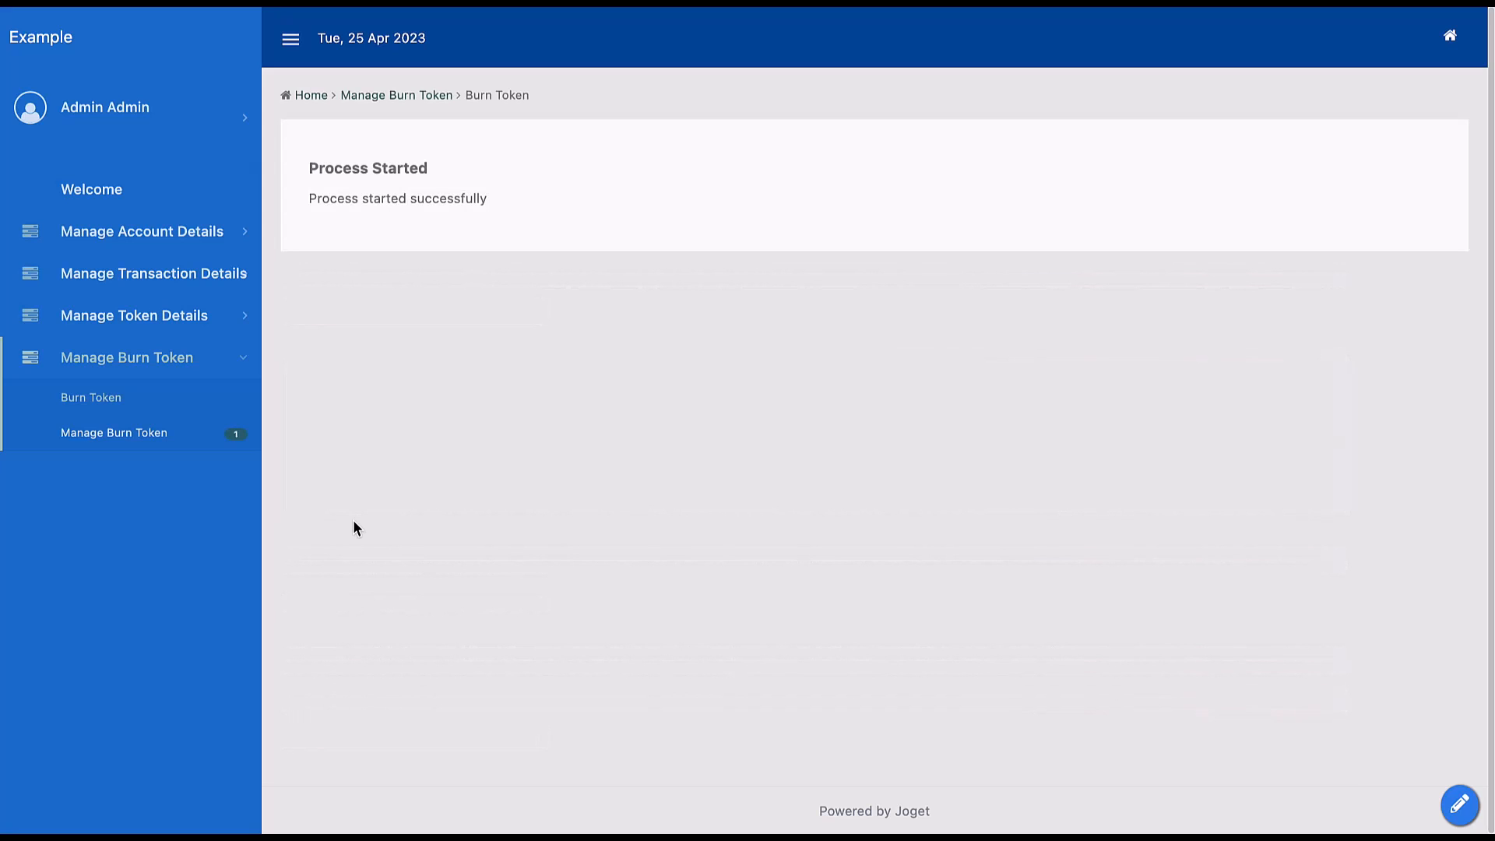
Open the saved burn record and verify its transaction on HashScan.
click(117, 440)
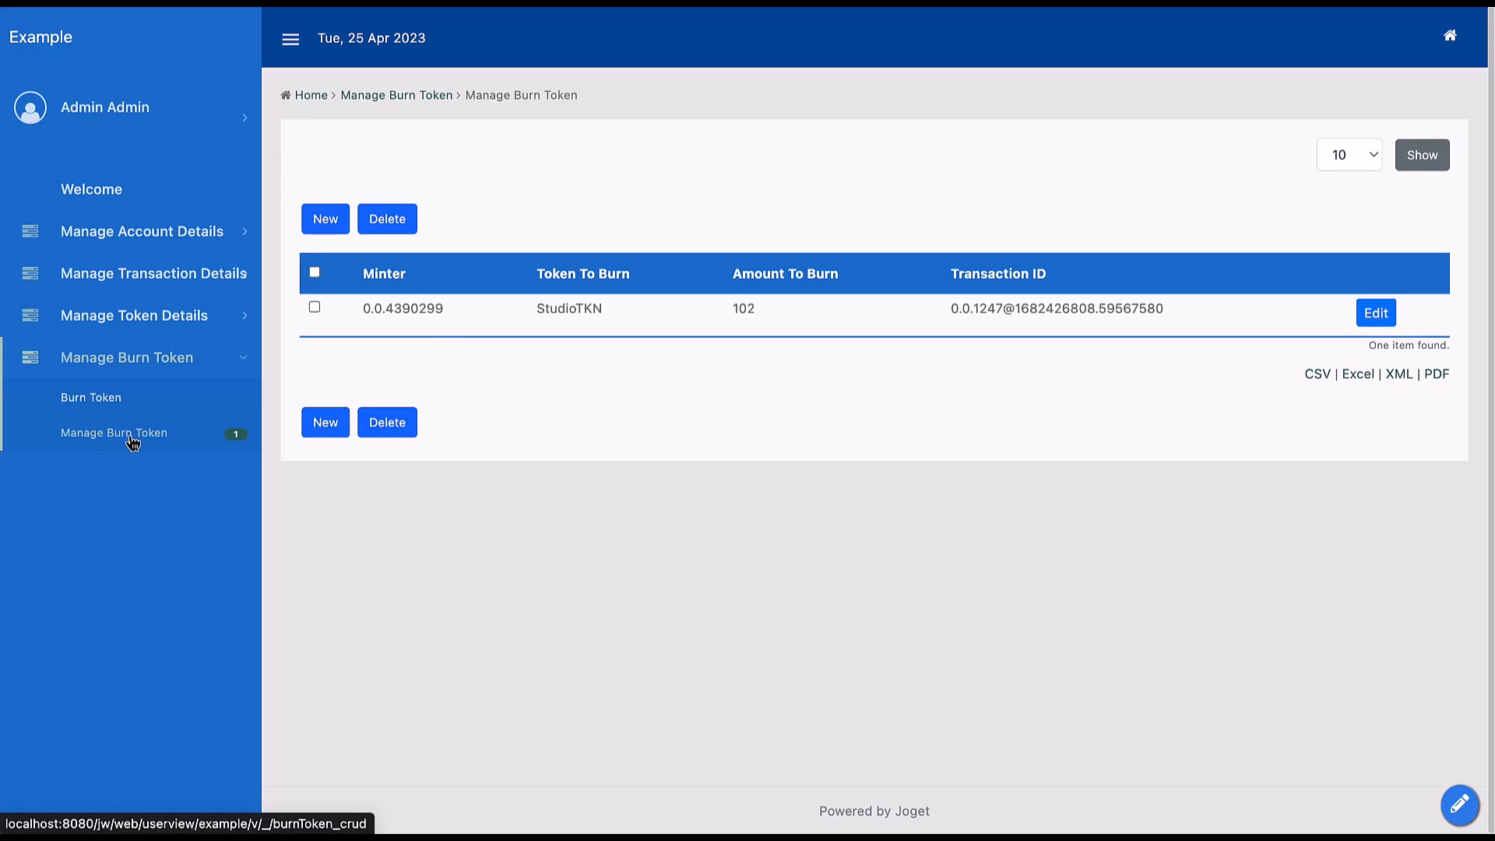
click(1376, 314)
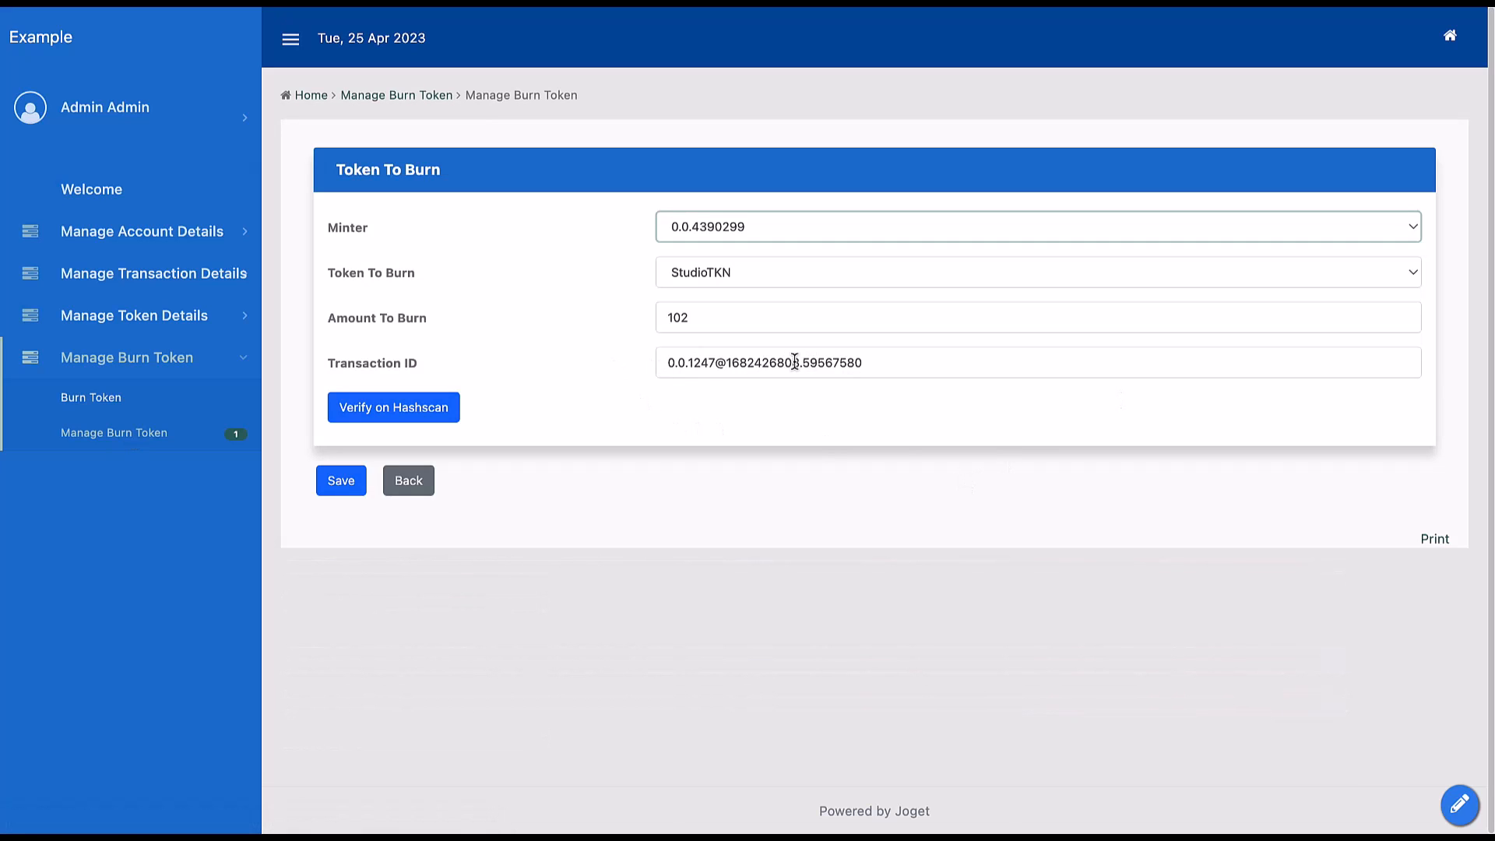
click(395, 414)
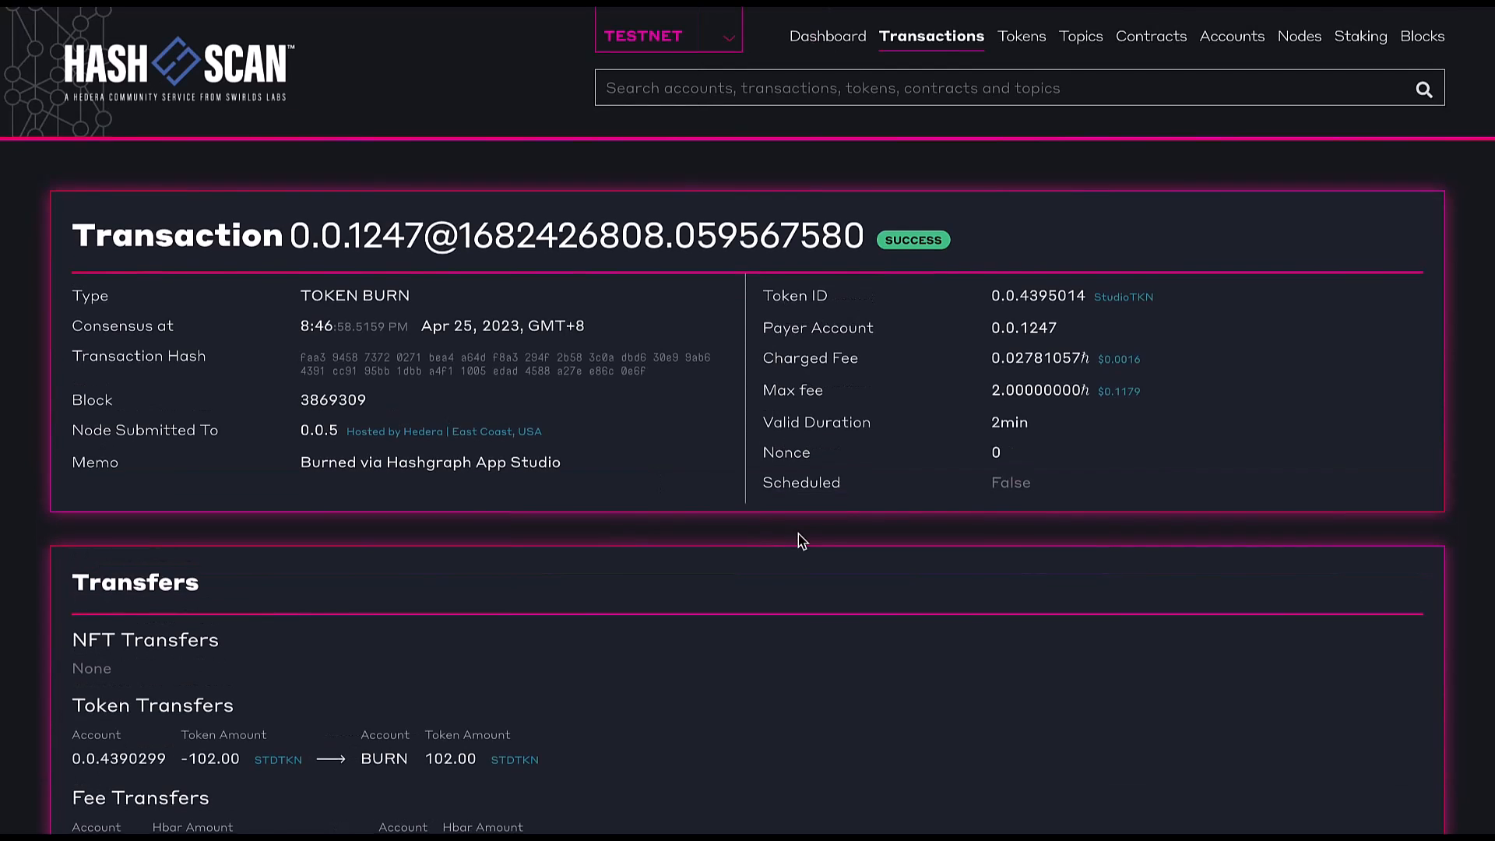
scroll(802, 542, down, 2)
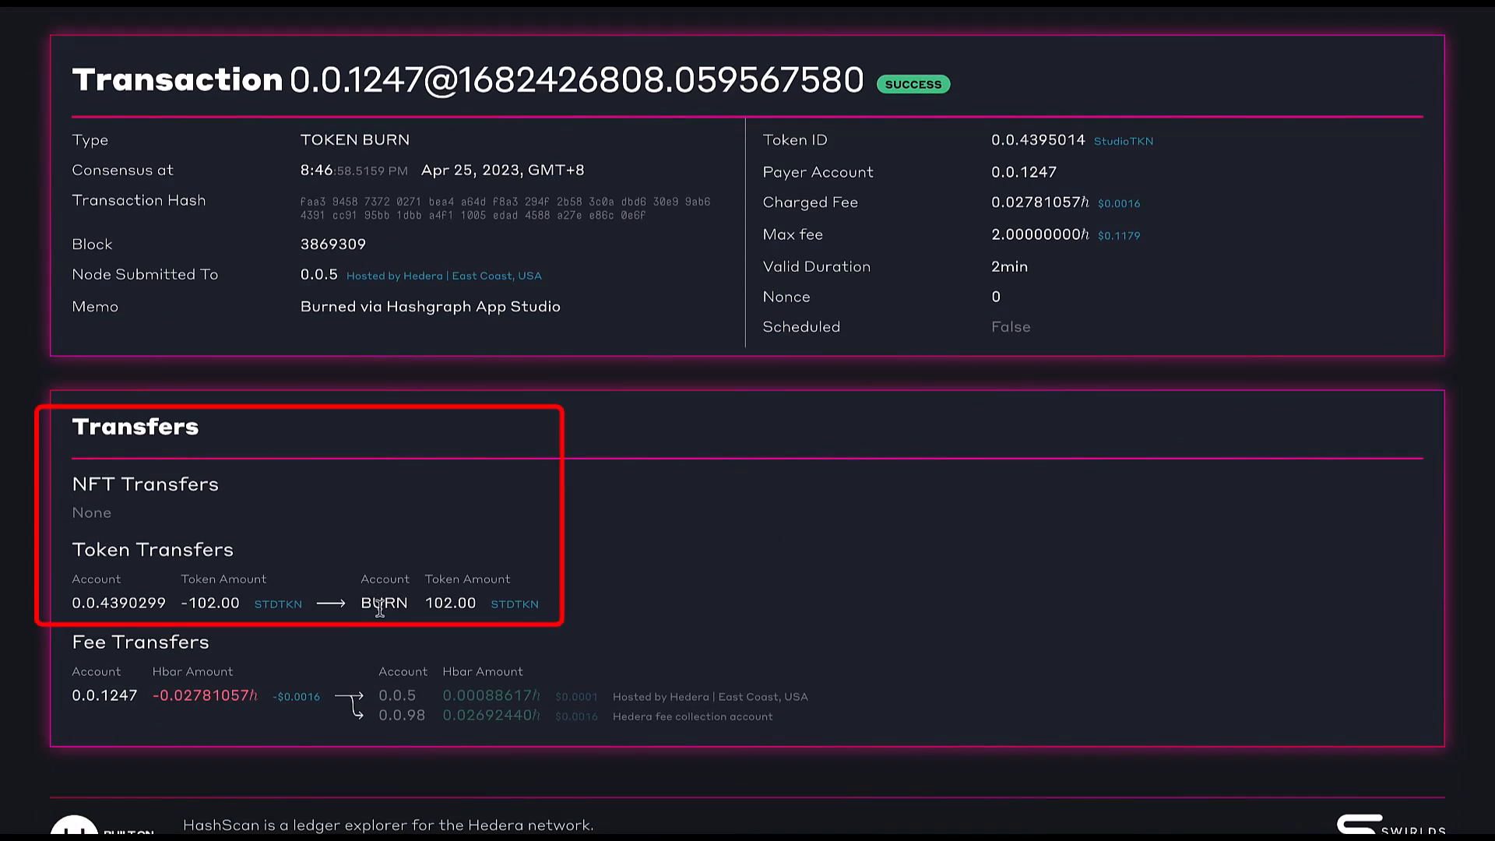
drag(362, 605, 480, 604)
click(436, 603)
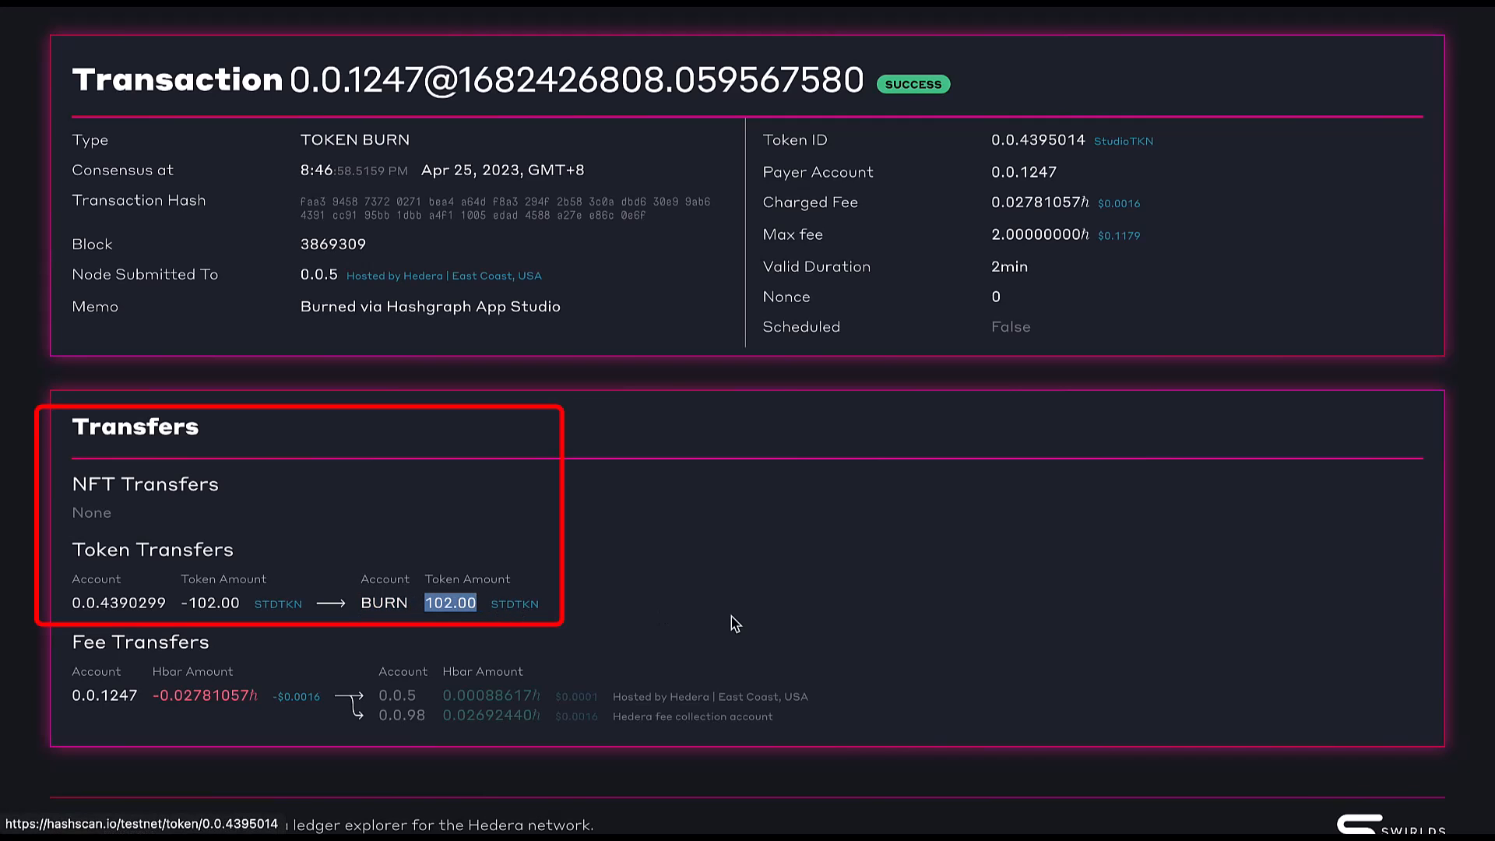